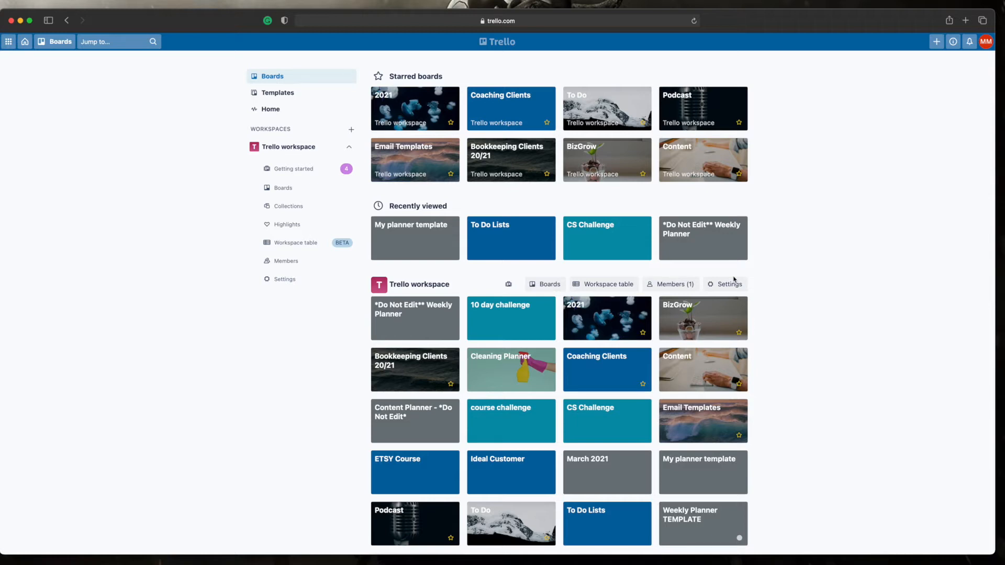
Step: Create a new board titled May Content 2021 with the pink smoke photo background
click(937, 42)
click(936, 46)
click(936, 42)
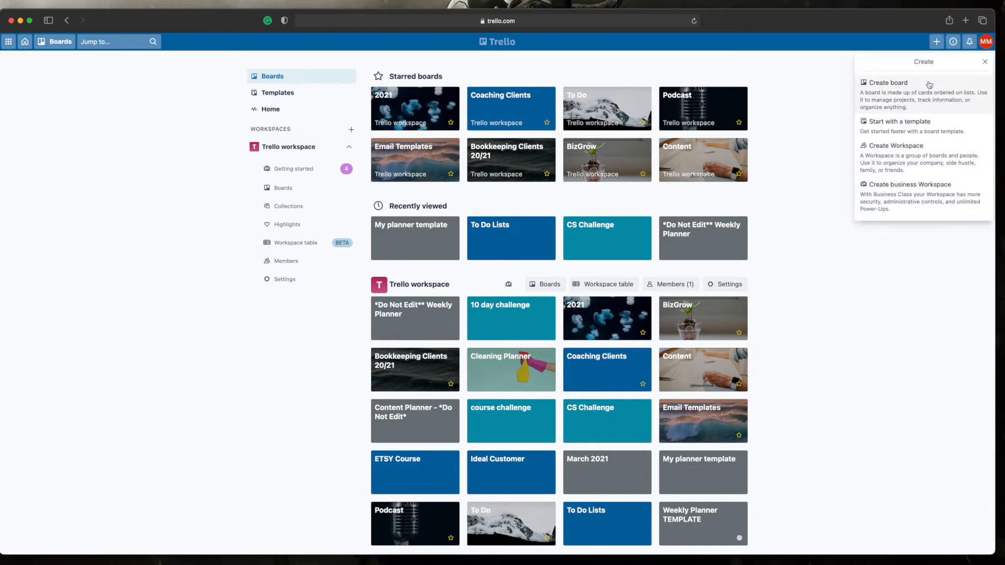
click(912, 88)
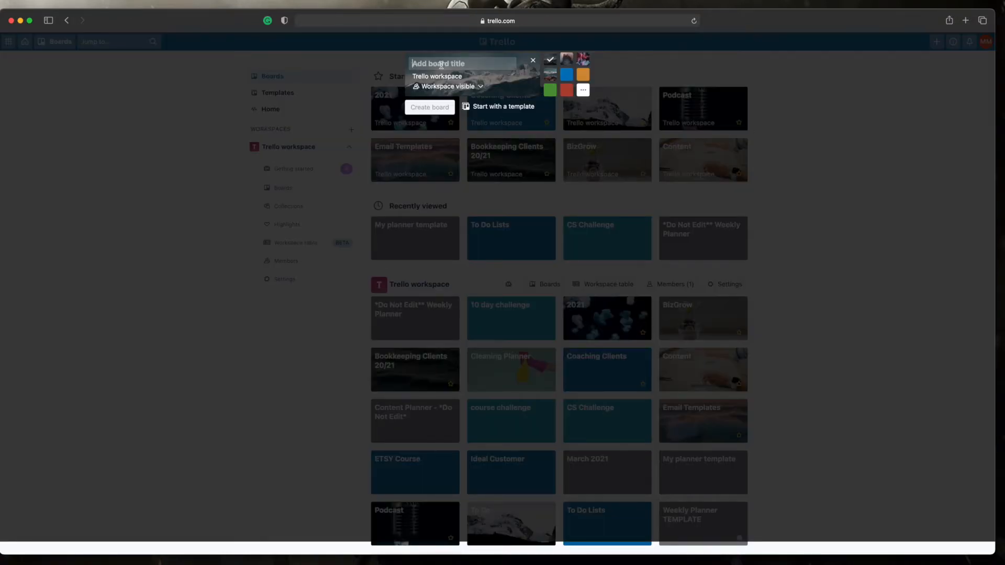
text(May Content 2021)
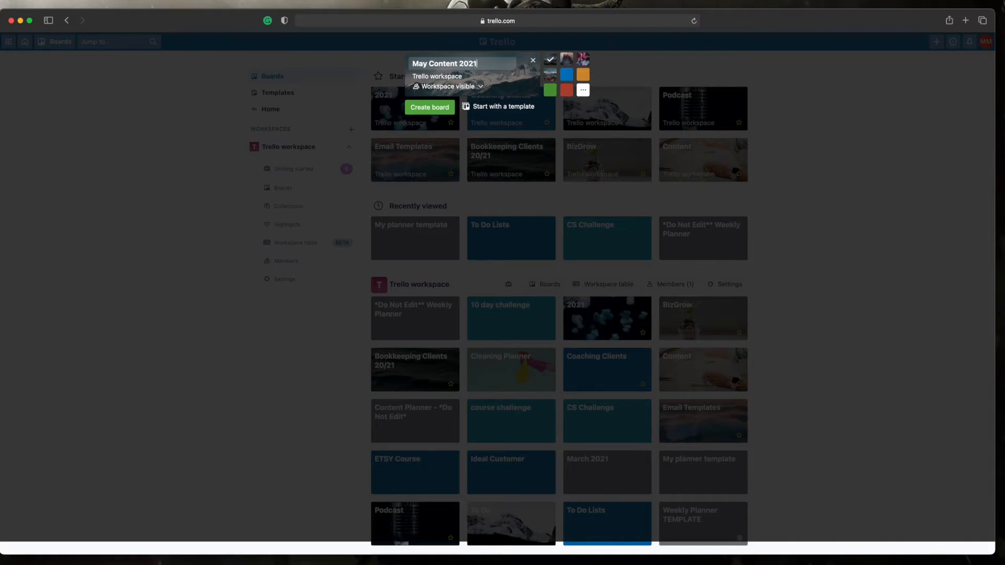
click(585, 62)
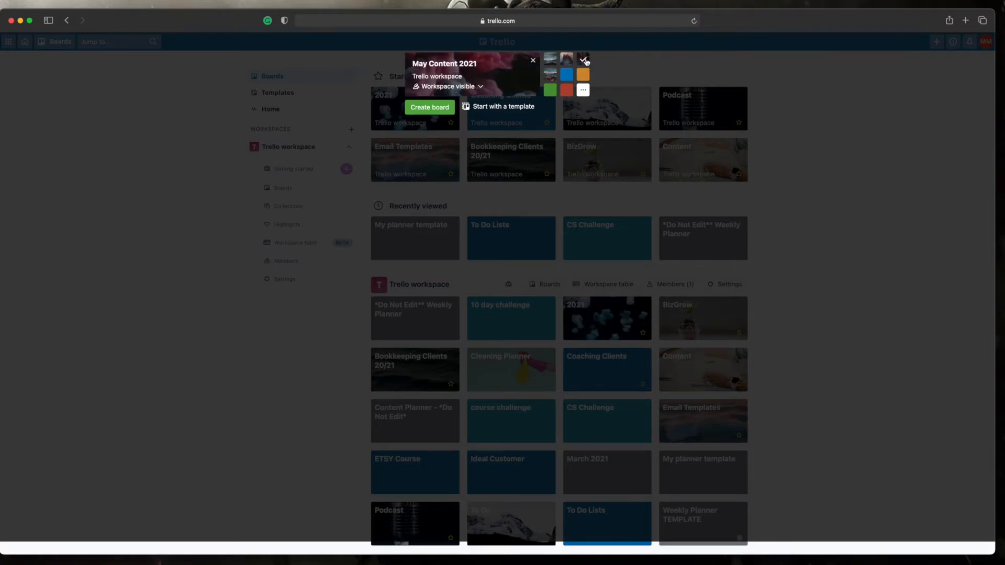
click(419, 113)
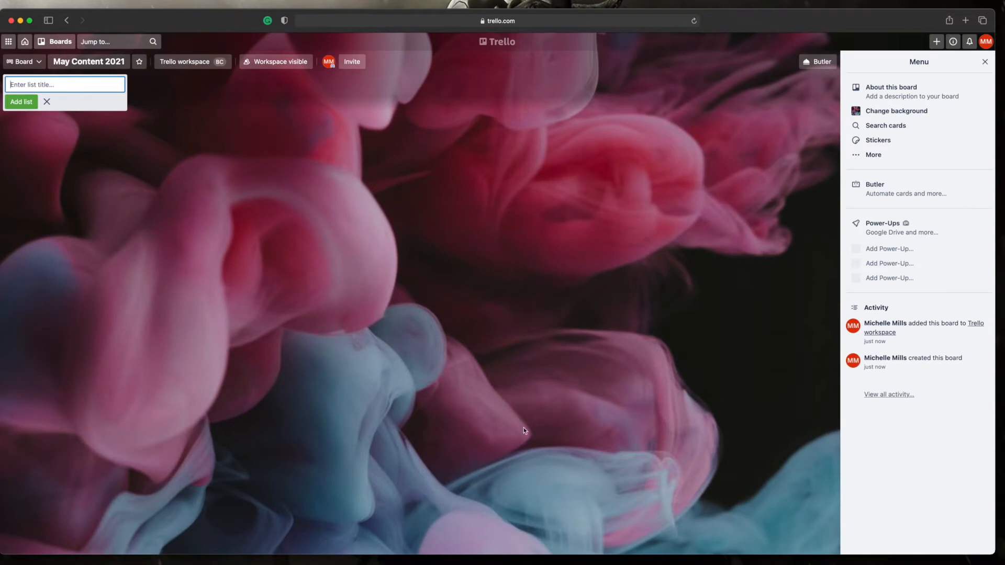
Step: Find the Calendar Power-Up and add it to the May Content 2021 board
click(915, 250)
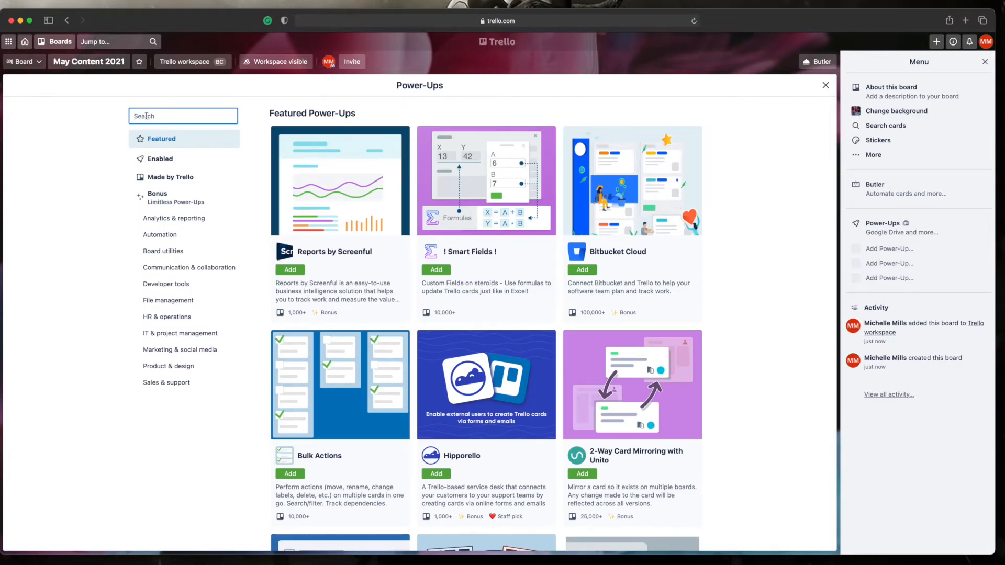
text(p)
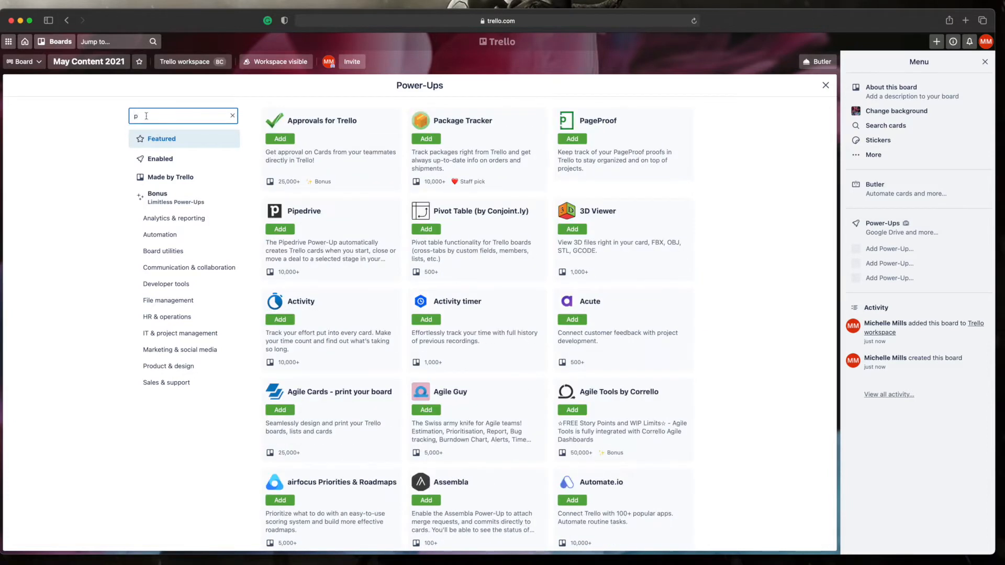
key(BackSpace)
text(ca)
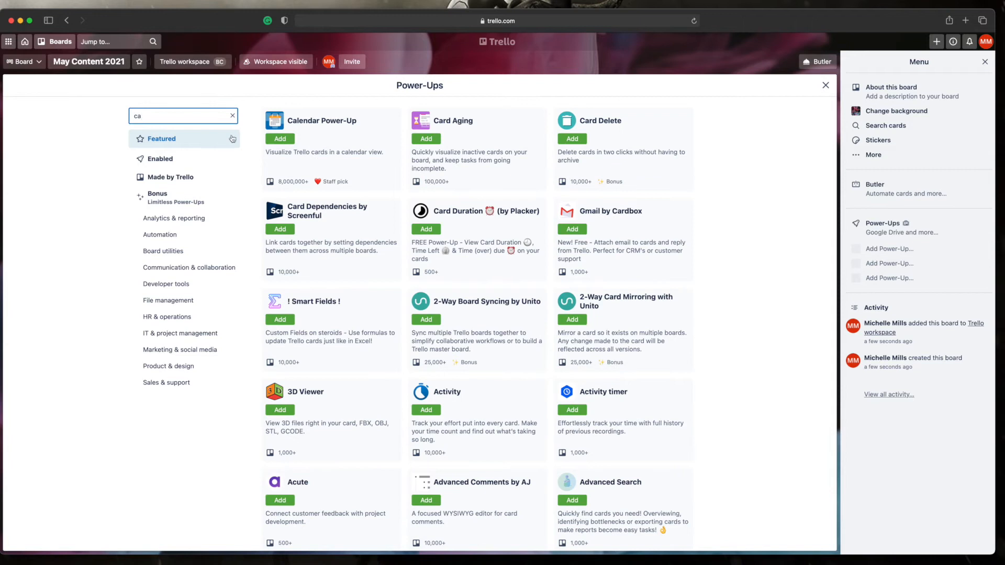
click(274, 142)
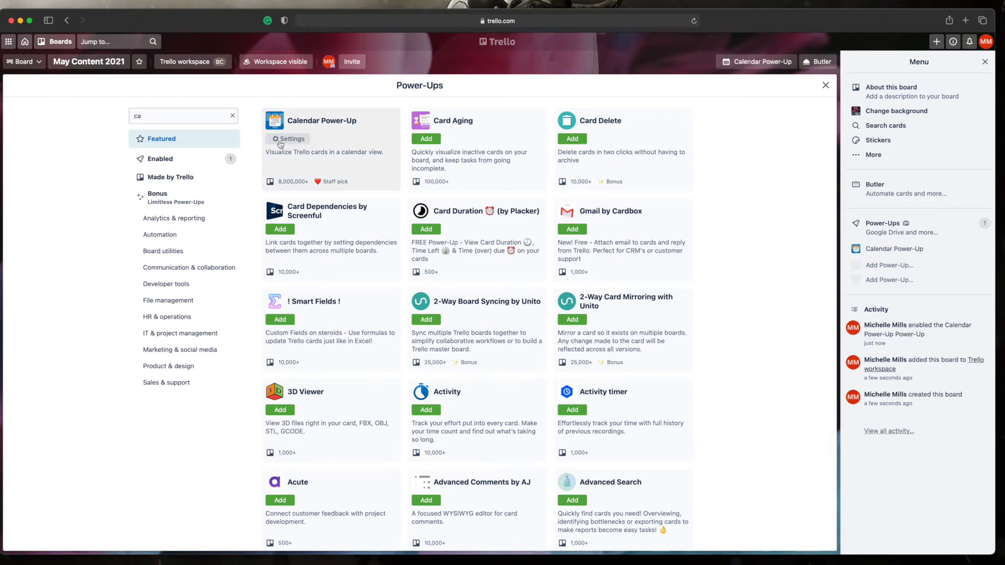
click(825, 85)
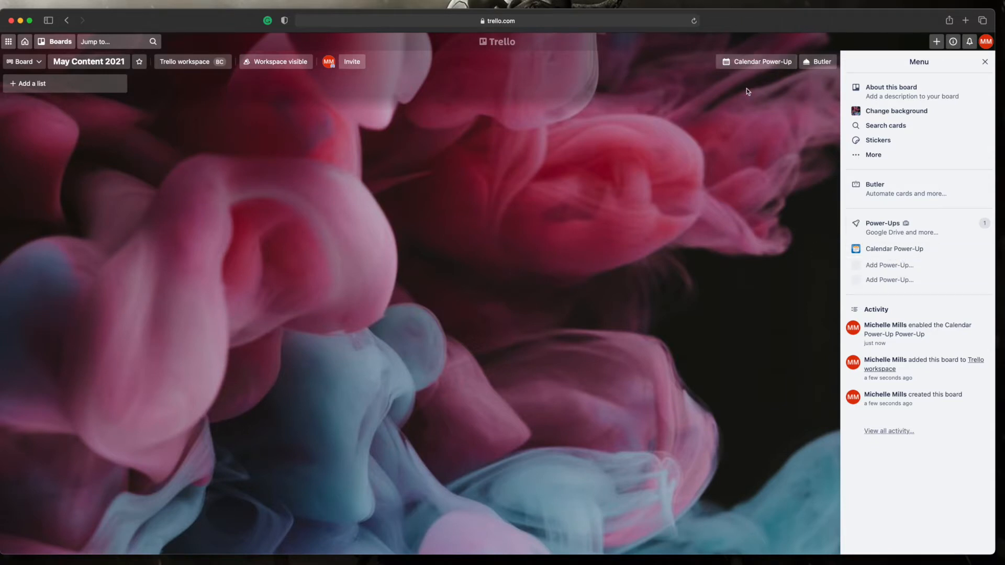
Step: View May 2021 in the board's calendar, check the 4 May cell, and return to the board
click(769, 63)
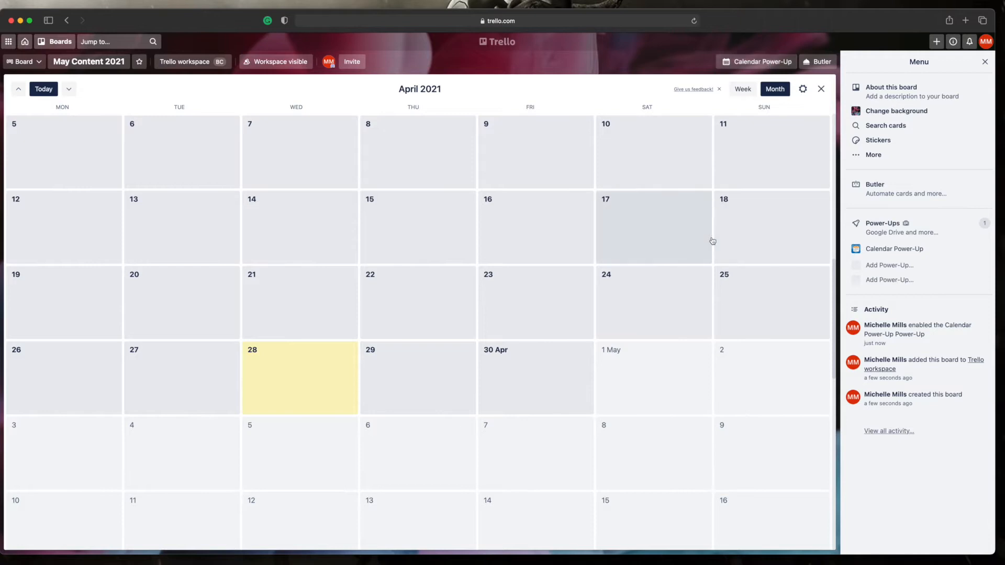
scroll(712, 241, down, 4)
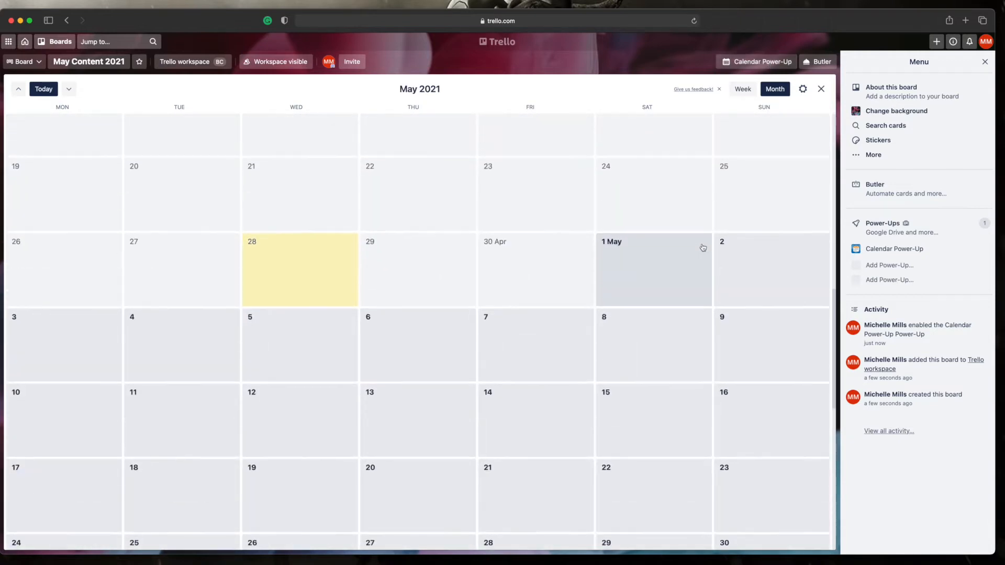
scroll(703, 247, up, 1)
scroll(703, 247, down, 5)
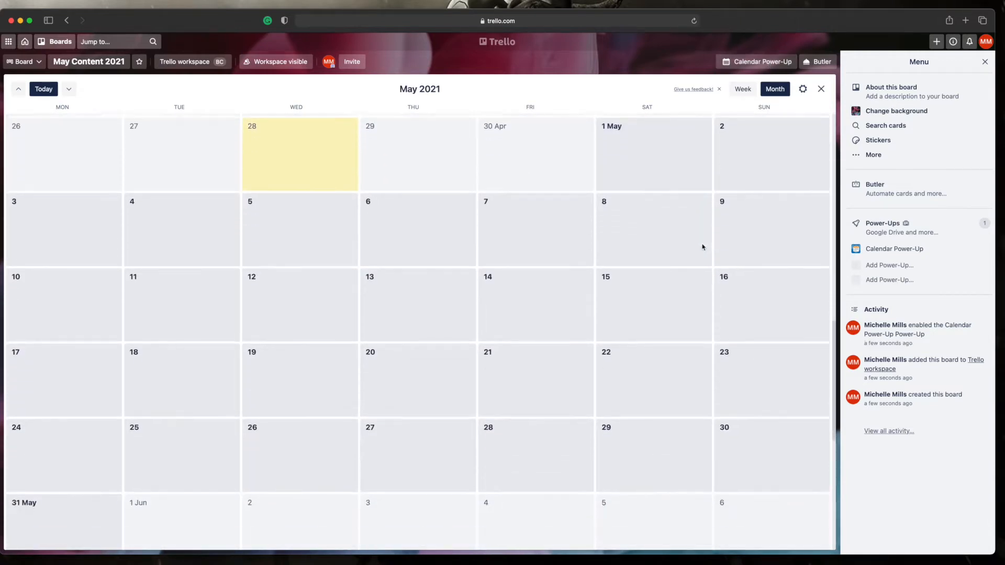
scroll(703, 247, up, 1)
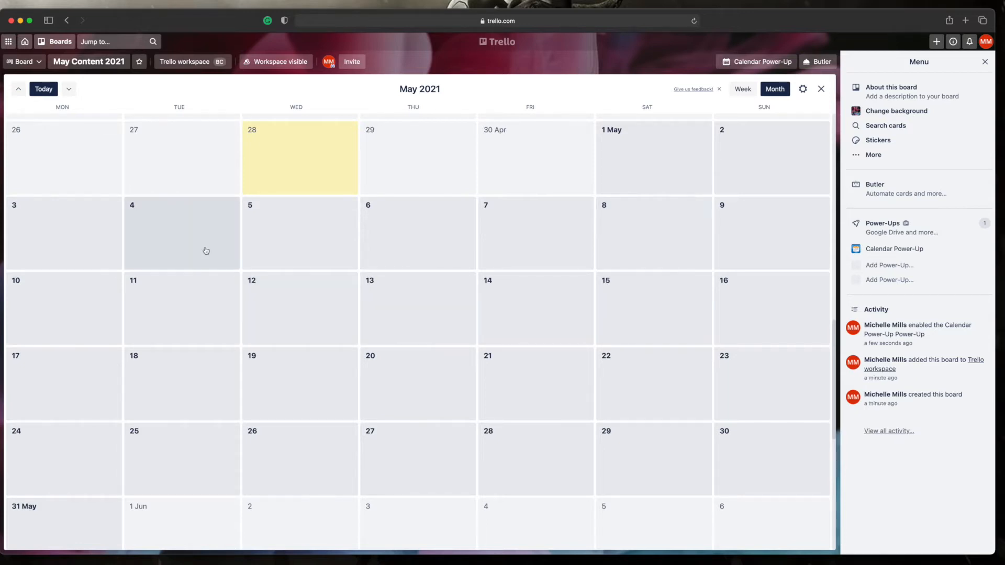
click(177, 212)
key(Escape)
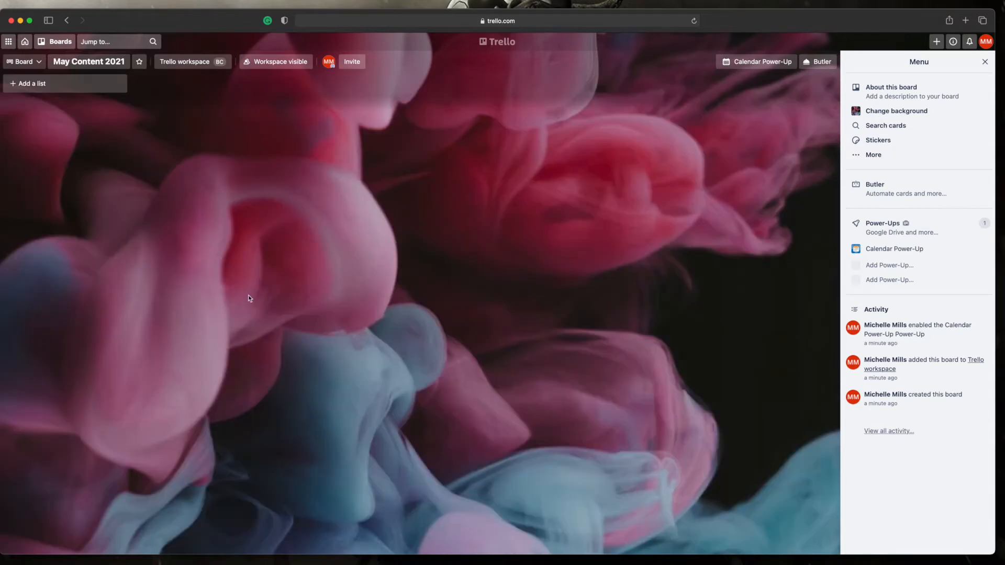
Step: Add a list named Content to the board
click(40, 85)
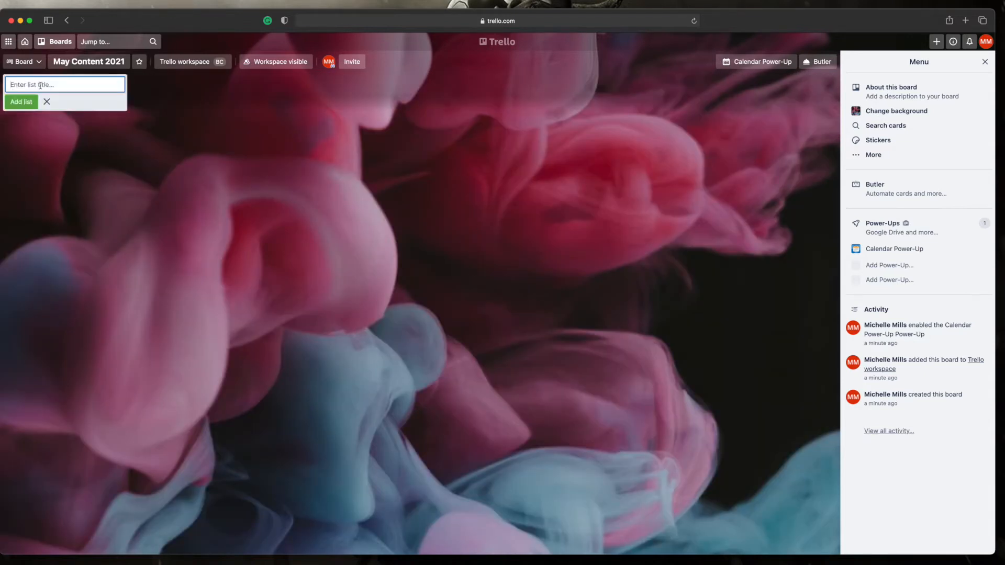
text(Content)
key(Return)
key(Escape)
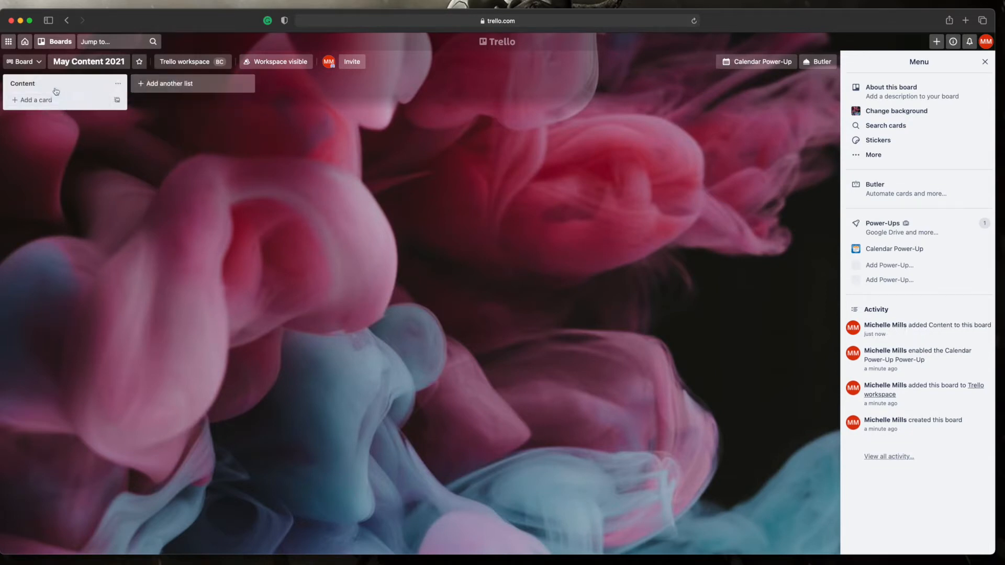
Step: Add a card titled "Podcast -" to the Content list on 4 May in the board's calendar
click(766, 62)
scroll(390, 303, down, 3)
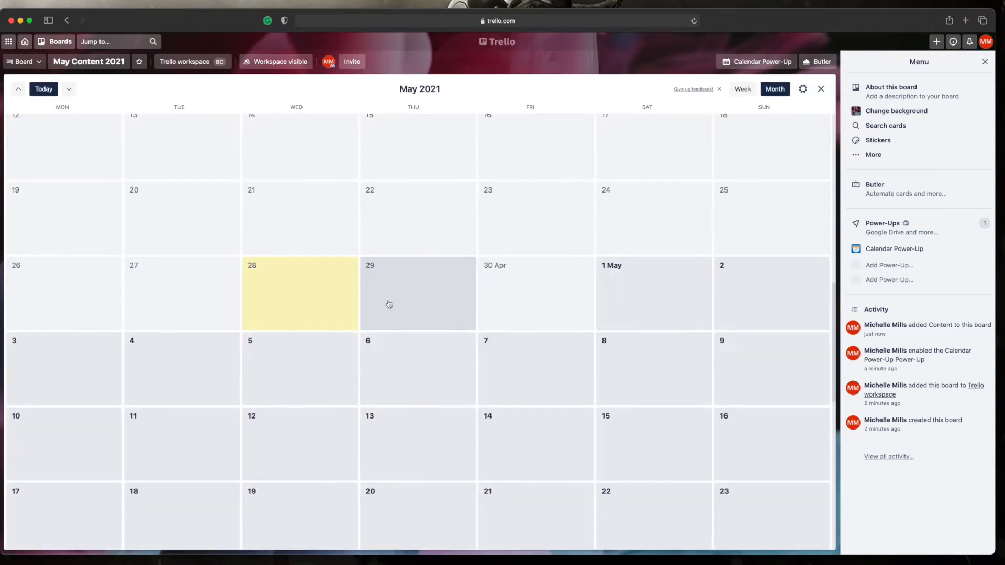
scroll(331, 344, down, 5)
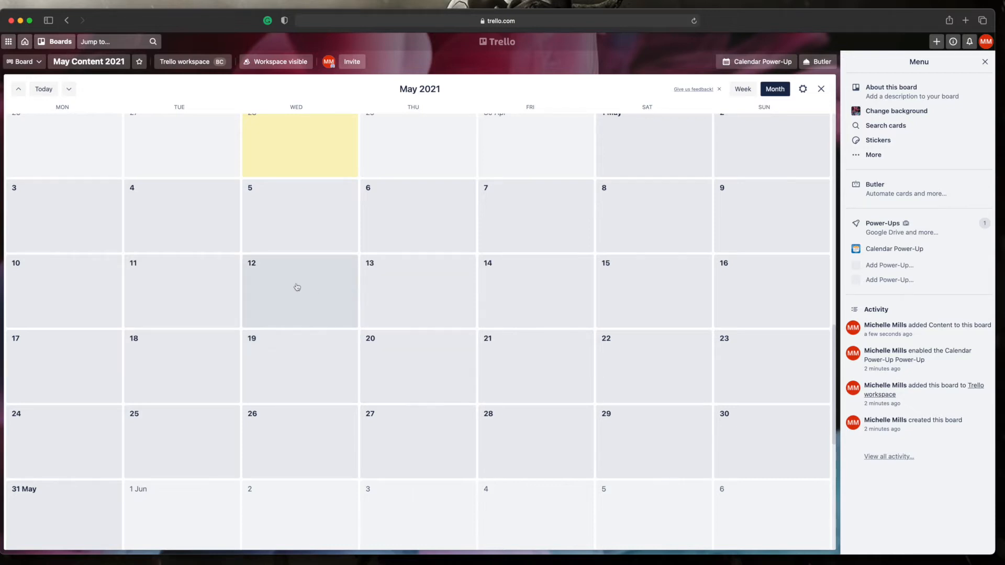
double_click(173, 219)
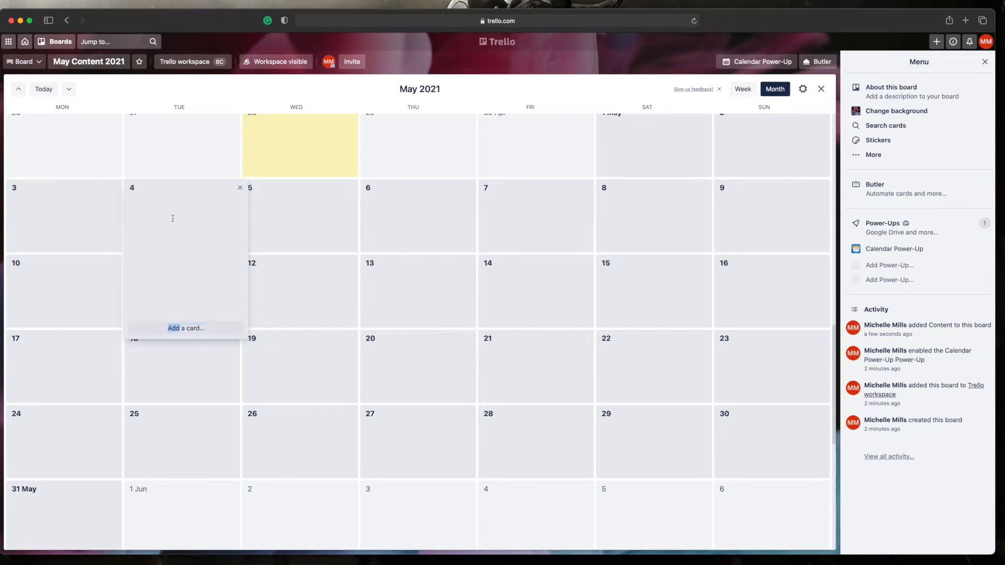
click(186, 328)
text(Podcast)
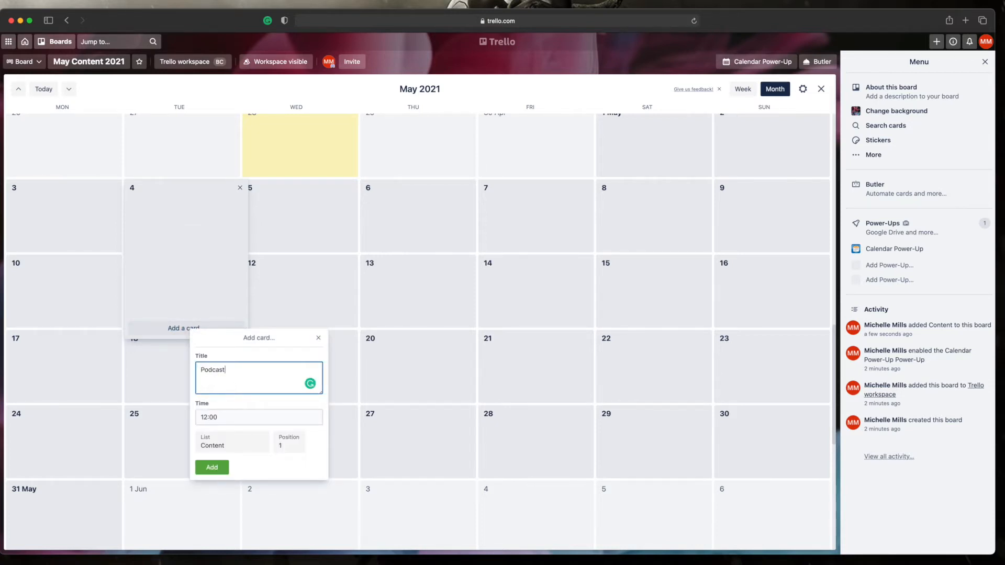
text( -)
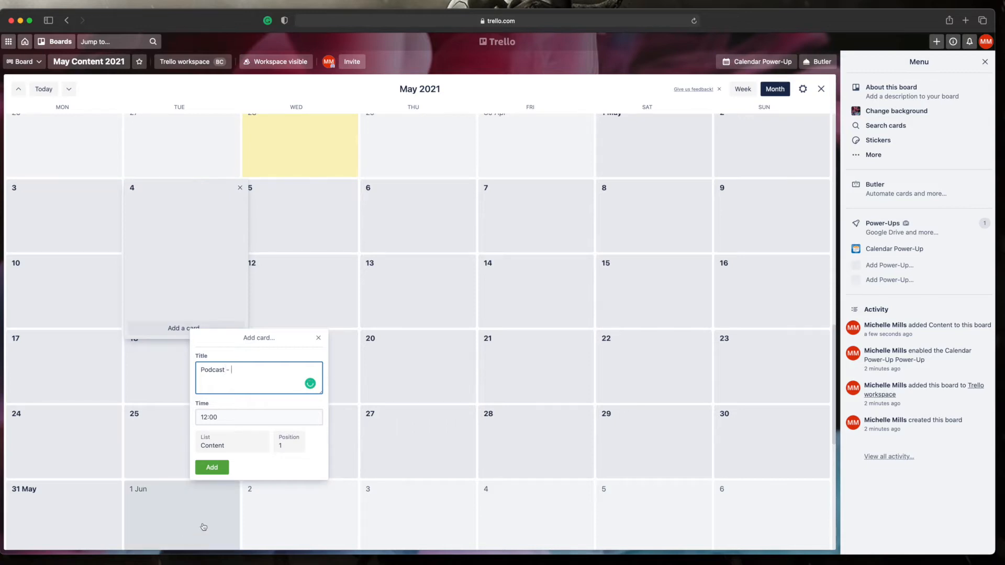
click(216, 468)
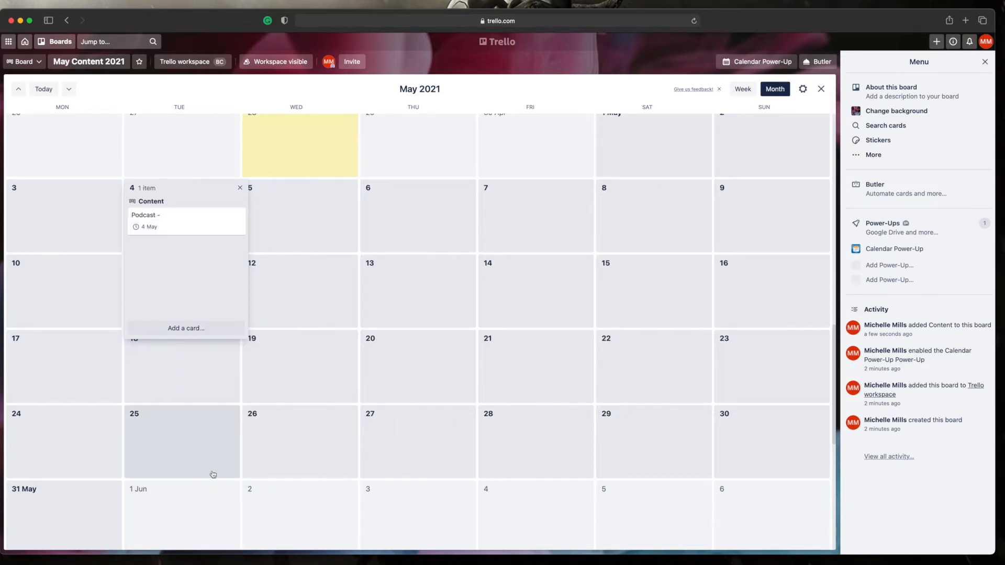
Step: Add a "Podcast -" card on 11 May and "Podcast" cards on 18 and 25 May in the calendar
click(298, 316)
double_click(156, 281)
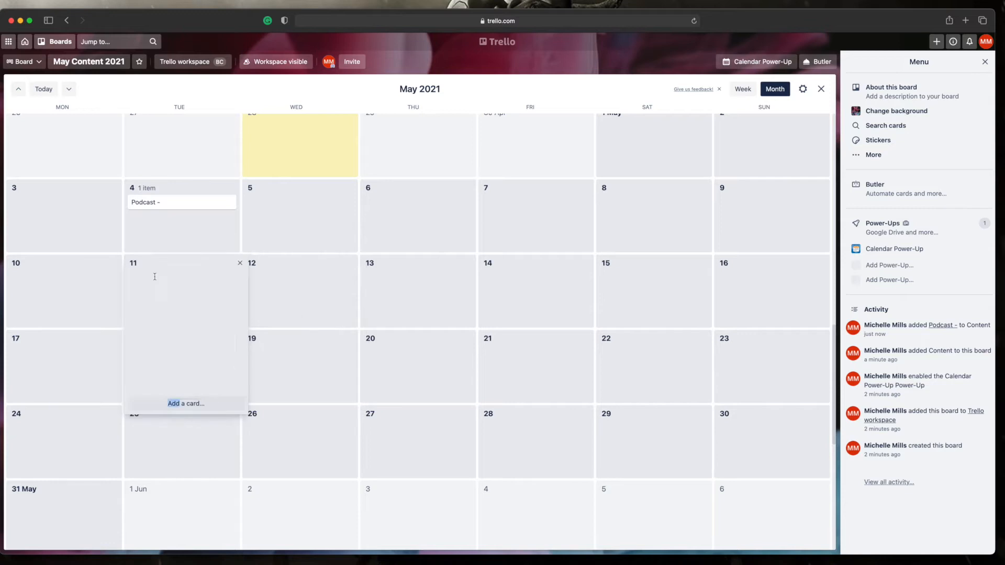
click(209, 406)
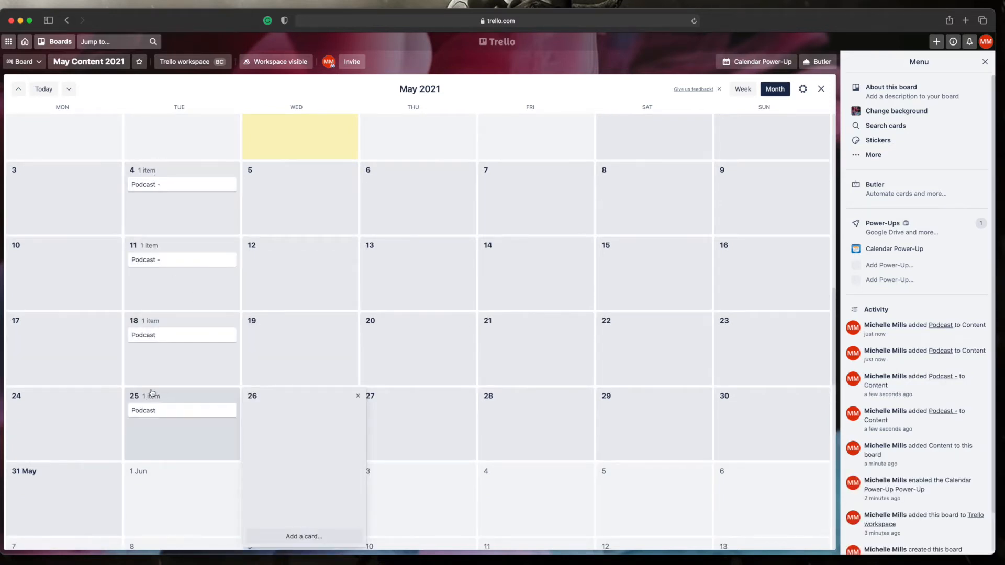
Step: Add Trello Youtube cards on 6, 13, 20 and 27 May, and close the calendar
double_click(411, 194)
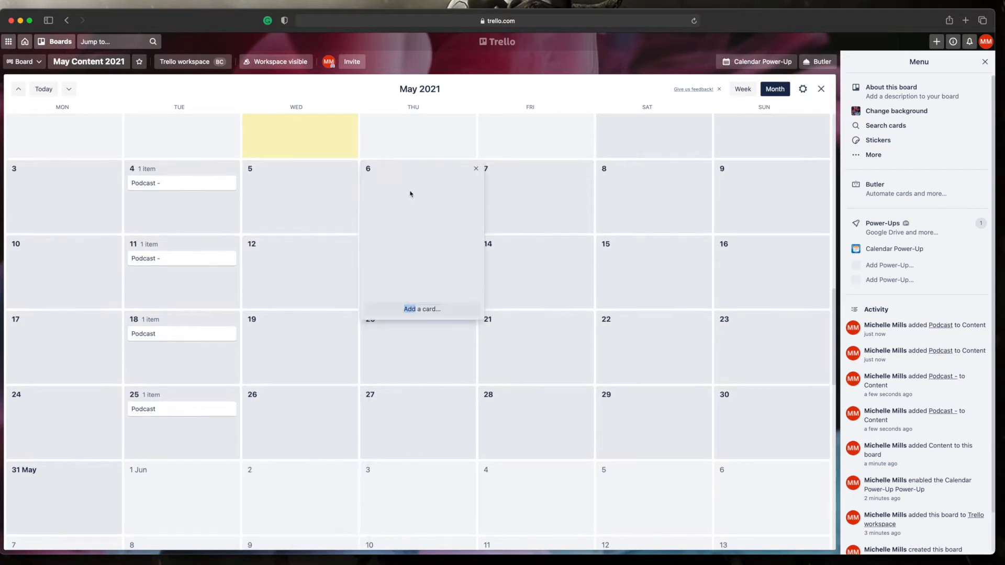
click(430, 313)
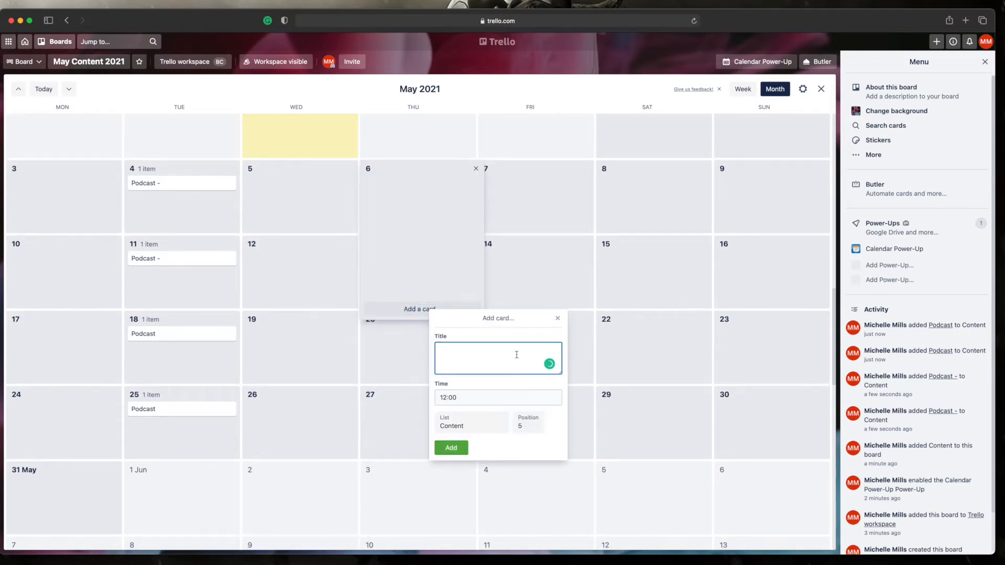
text(Trello - Youtube)
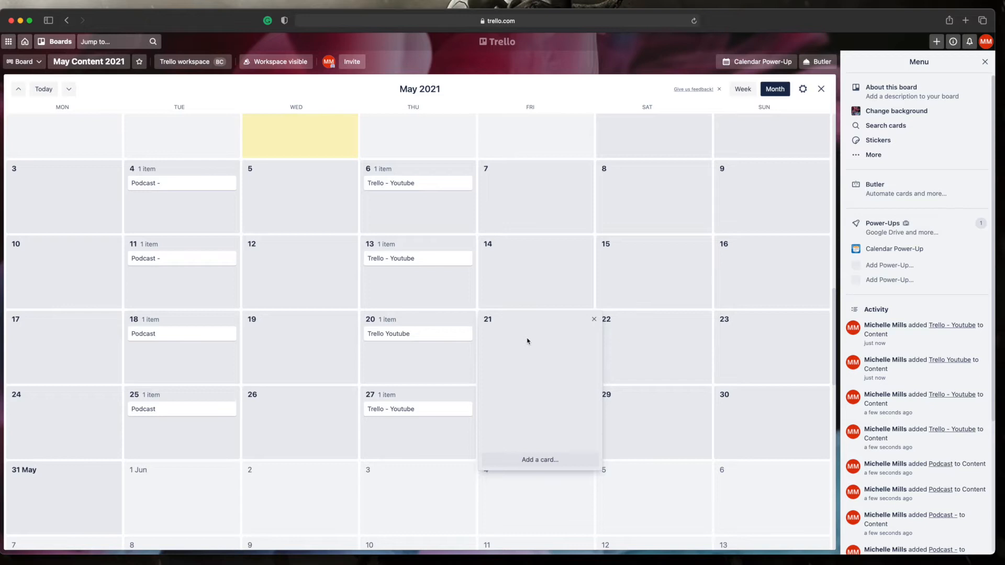
click(820, 89)
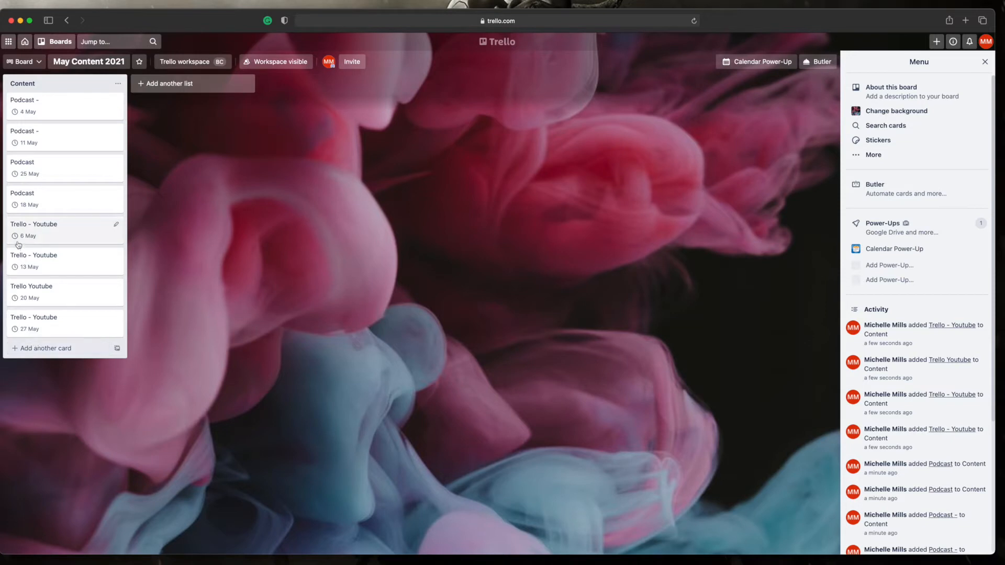
Step: Add two more lists to the board, named Podcast and Trello
click(166, 84)
text(Podcast)
key(Return)
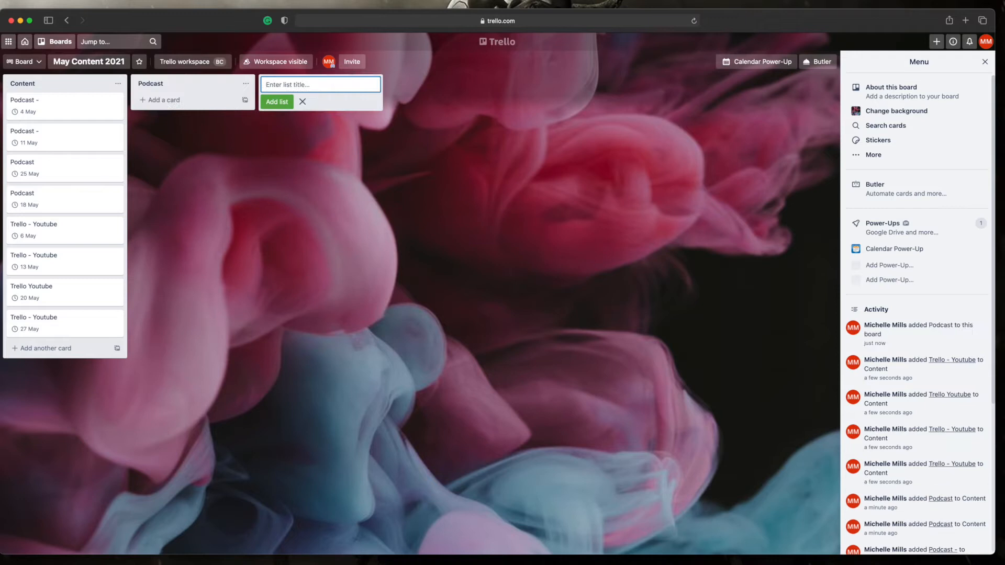
text(Trello)
key(Return)
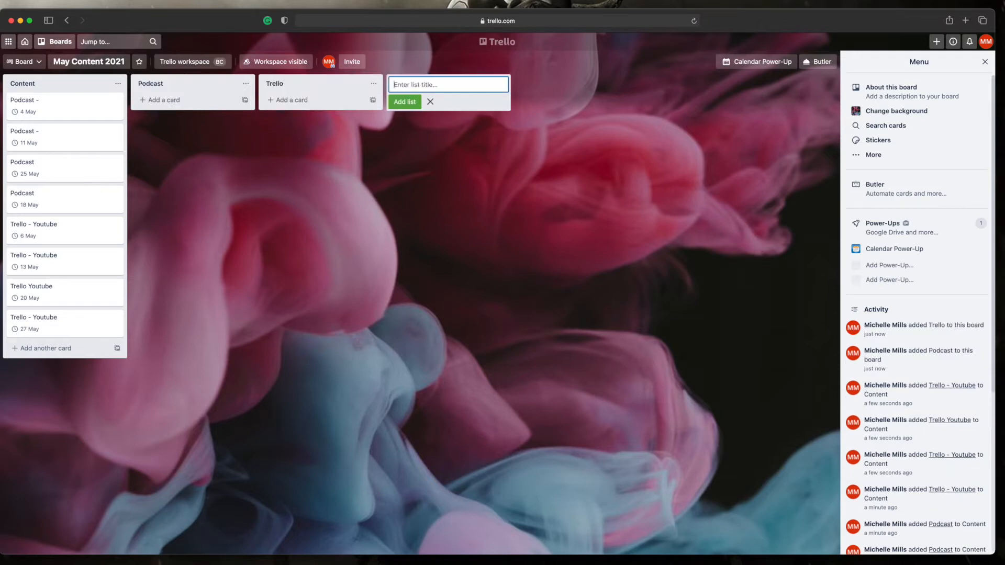
Step: Move the Content cards into the matching Podcast and Trello lists, and shuffle the Podcast cards out of date order
drag(42, 99, 155, 125)
drag(31, 105, 162, 167)
drag(110, 138, 330, 108)
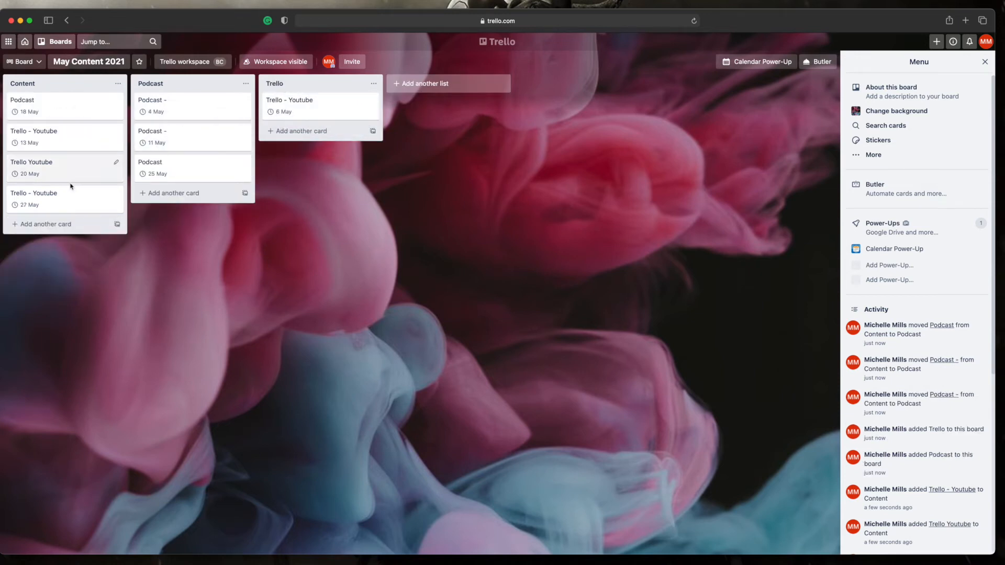
drag(55, 168, 274, 137)
drag(42, 135, 320, 166)
drag(42, 105, 154, 175)
drag(157, 137, 166, 205)
drag(168, 110, 179, 153)
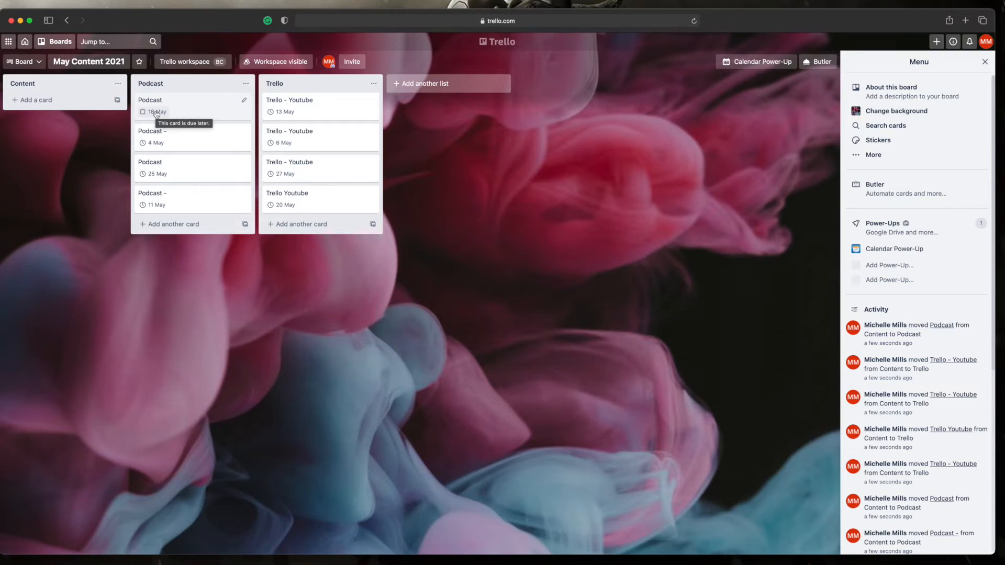
Step: Sort the cards in both the Podcast list and the Trello list by due date
click(247, 86)
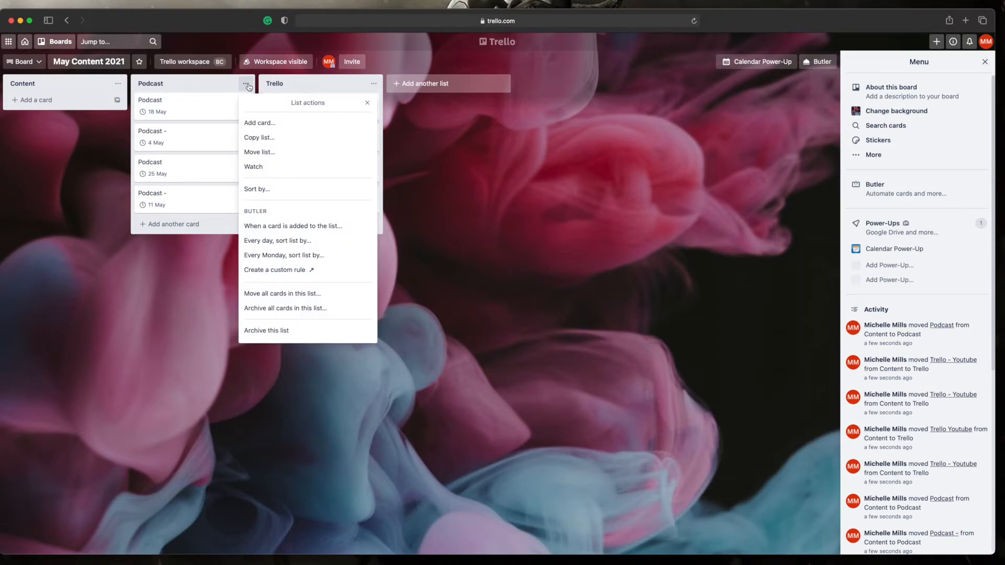
click(247, 189)
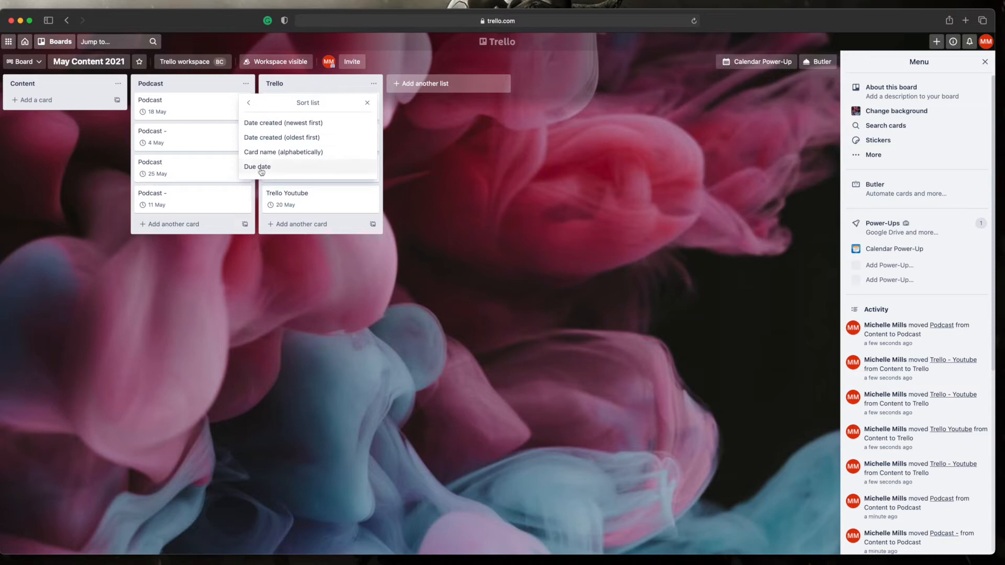
click(260, 168)
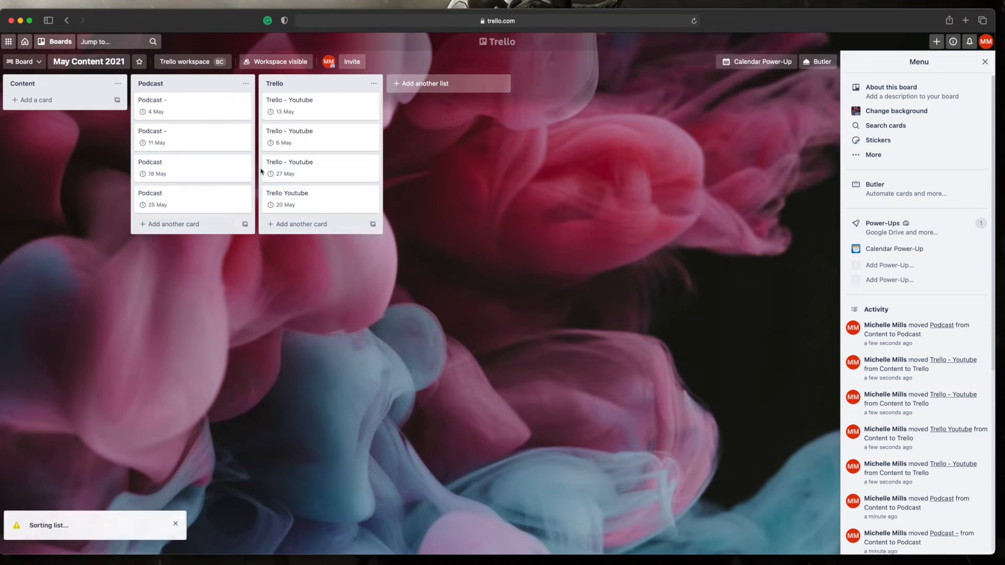
click(371, 83)
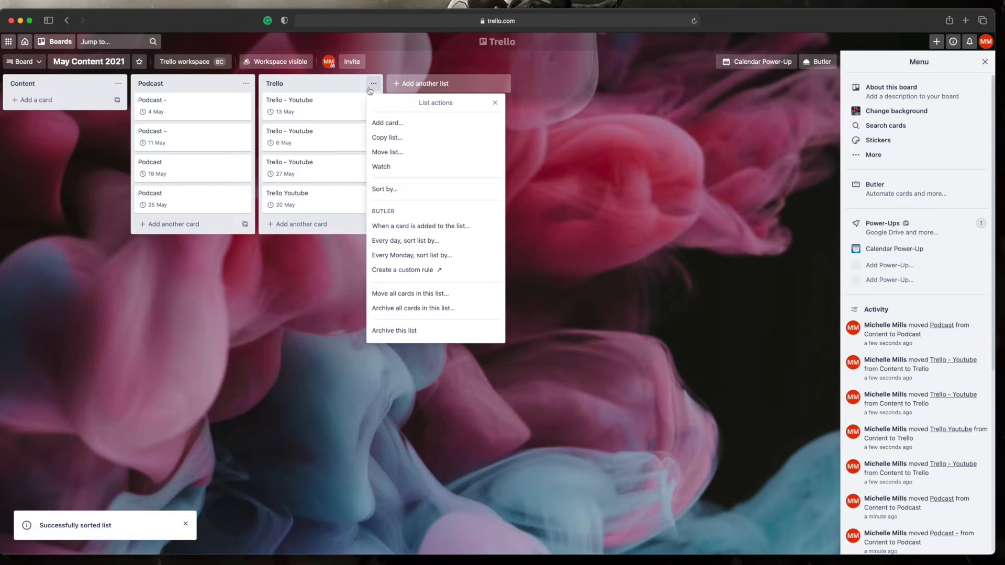
click(401, 192)
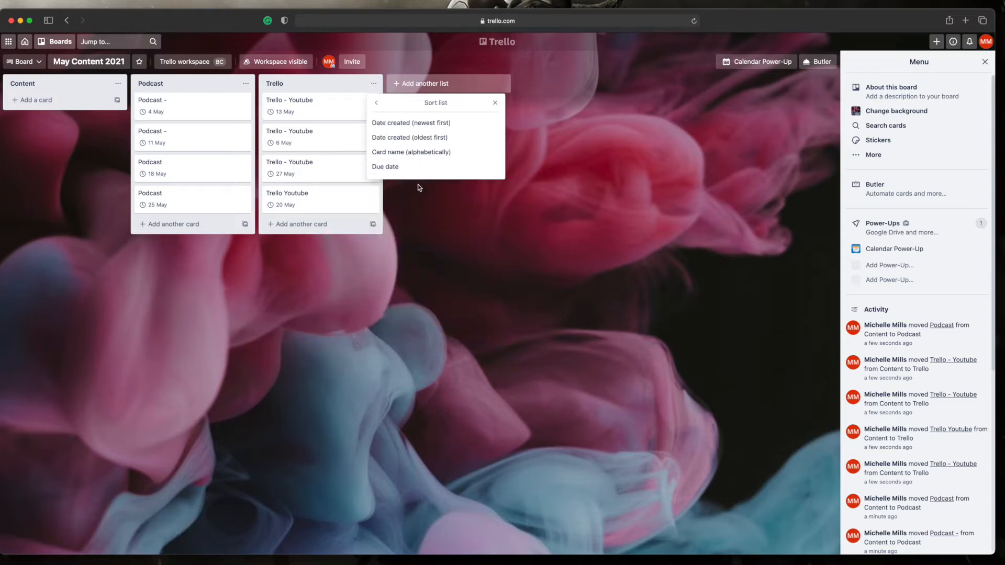
click(389, 167)
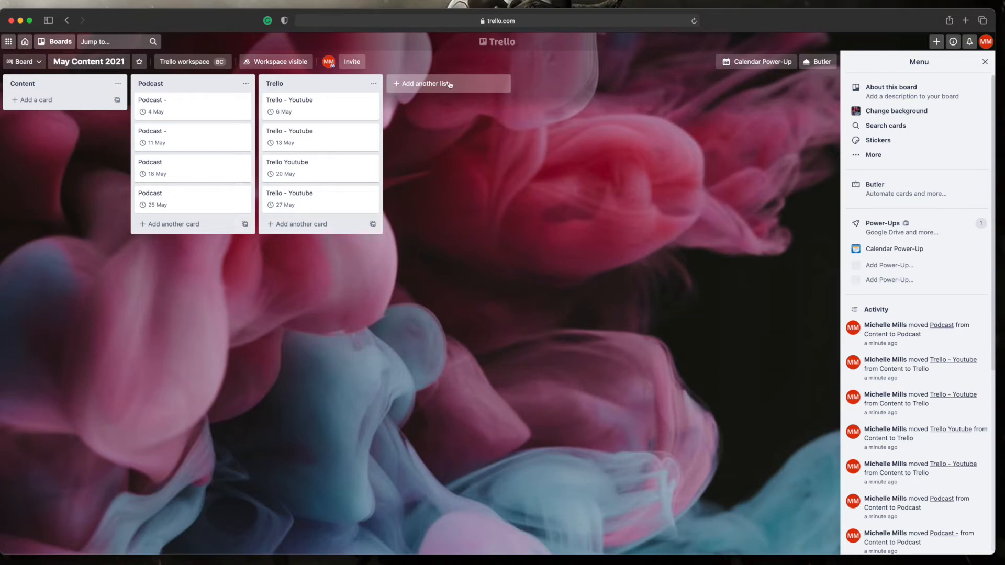
Step: Add six more lists to the board, named Instagram, Email, Blog, FB - BizCoach, FB - BizTalk and LinkedIn
scroll(574, 232, right, 8)
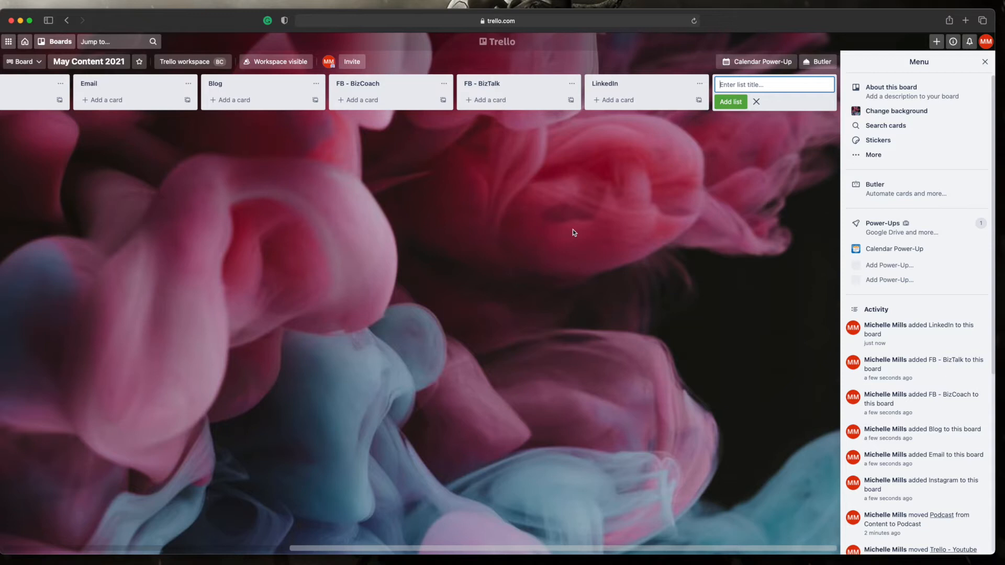
scroll(572, 233, left, 10)
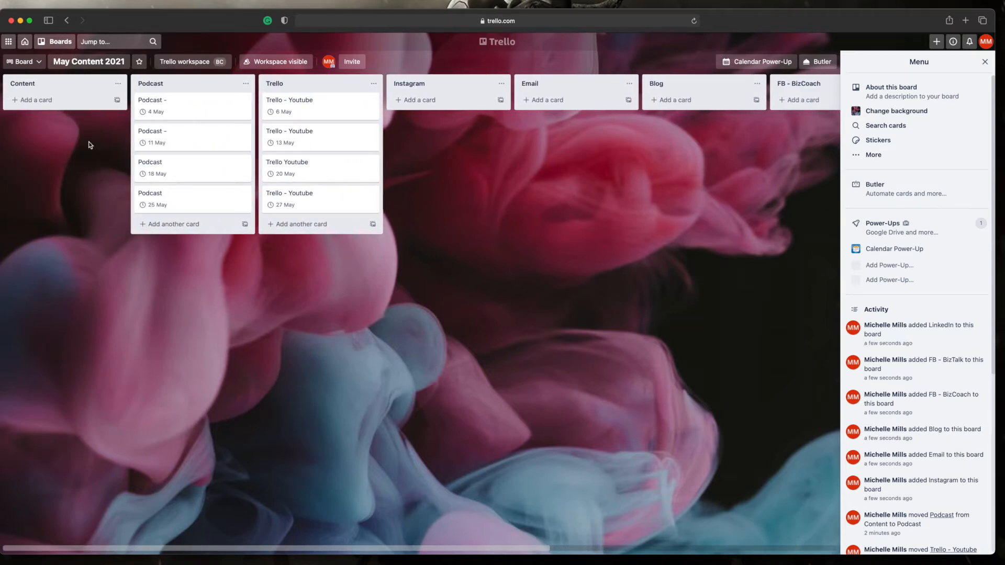
Step: Add a card titled "Theme -" to the Content list
click(29, 100)
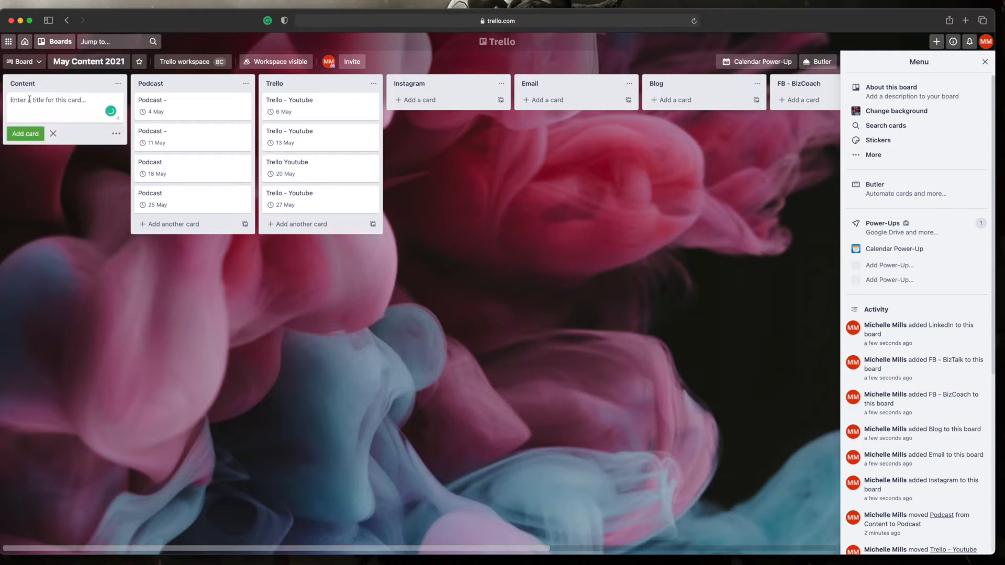
text(Theme -)
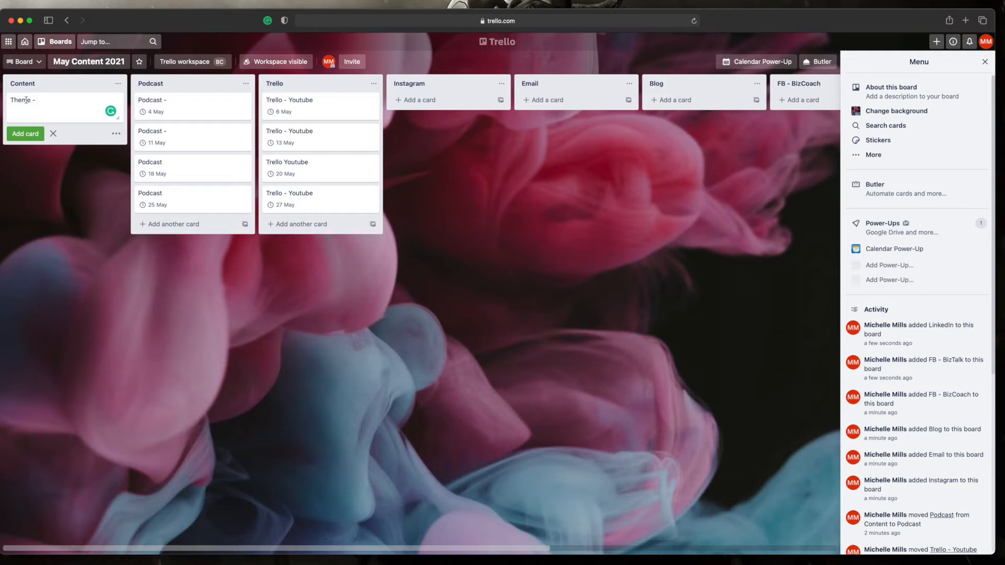
click(60, 213)
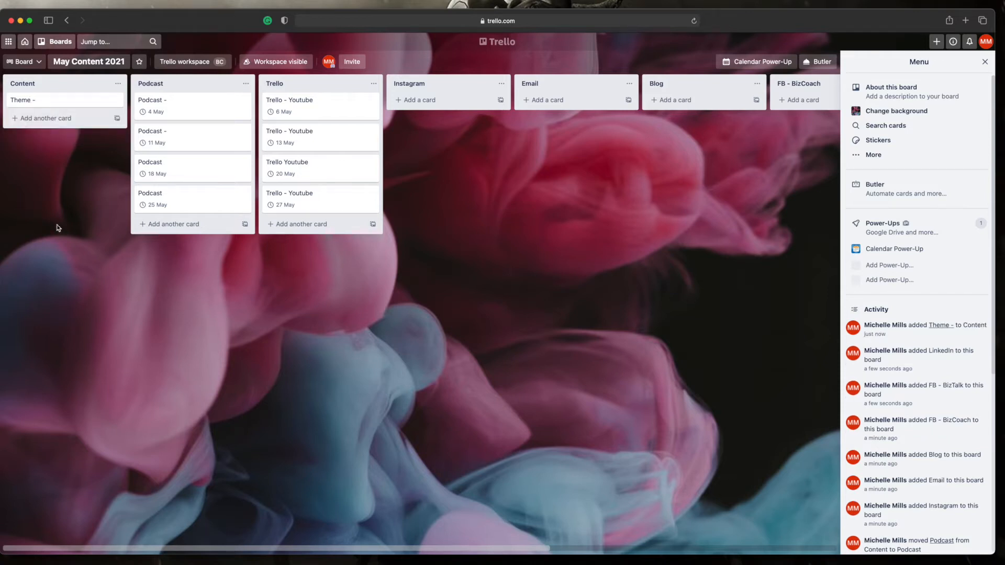
Step: Add a card titled "Focus - BizGrow Accelerator Programme" below the Theme card in the Content list
click(33, 118)
text(Pro)
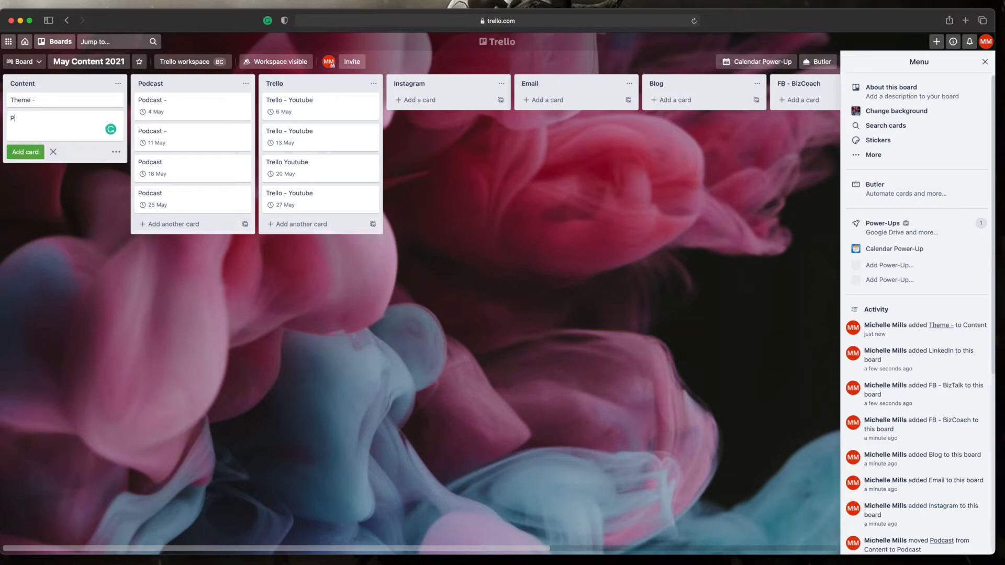
key(BackSpace)
key(BackSpace)
key(BackSpace)
text(Focus -)
text(BizGrow Accelerator Programme)
key(Return)
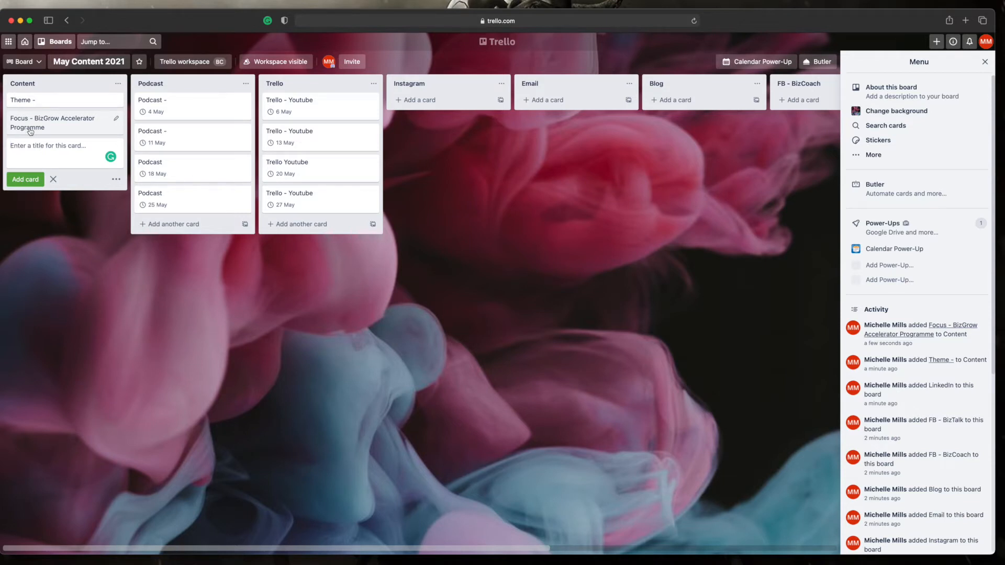
Step: Add four more cards to the Content list, titled Important Events, Hashtags, Captions and Images
text(Important Events)
key(Return)
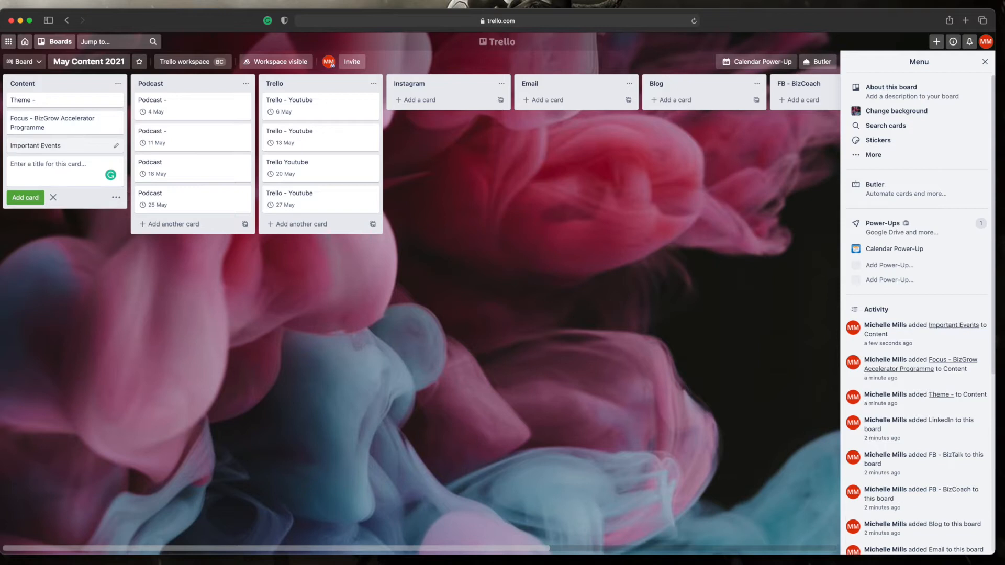
text(Hashtags)
key(Return)
text(Captions)
key(Return)
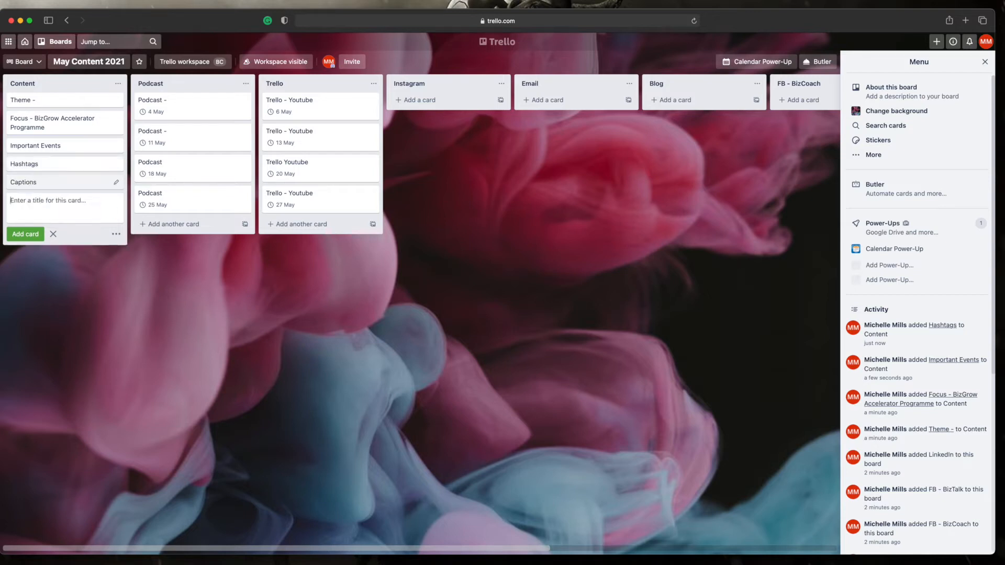
text(I)
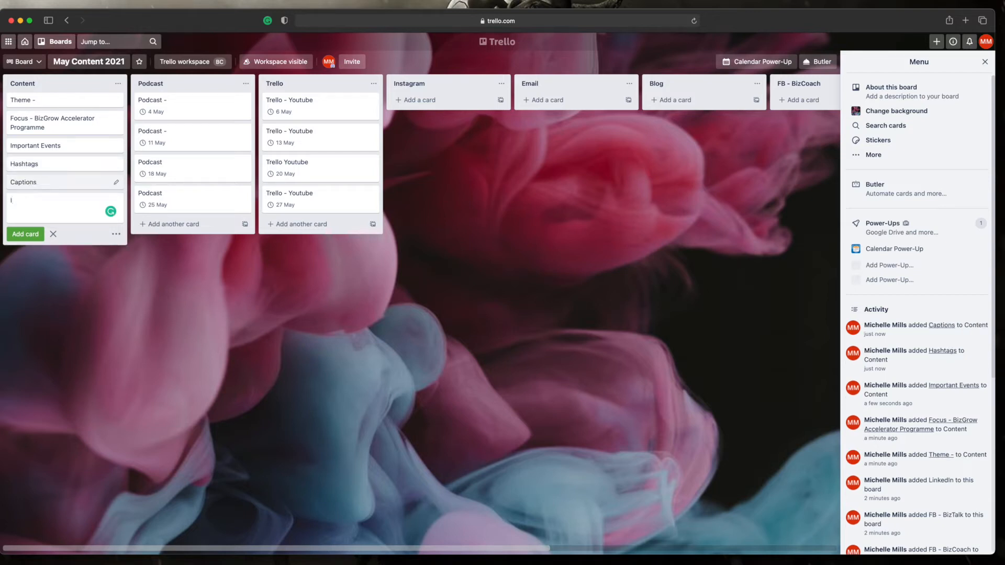
text(mages)
key(Return)
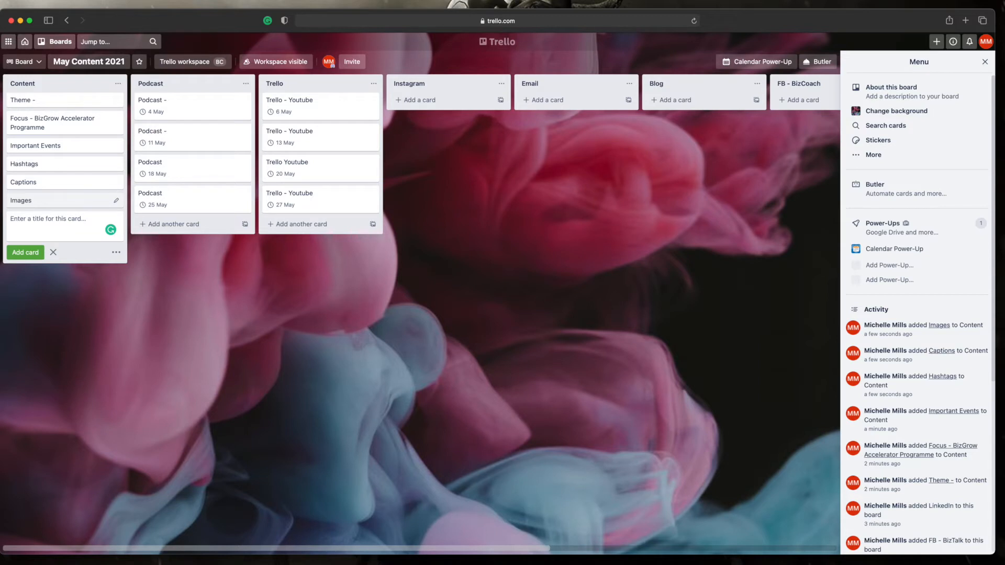
Step: View the Captions card's details, and open the starred Content board from the boards overview
click(33, 183)
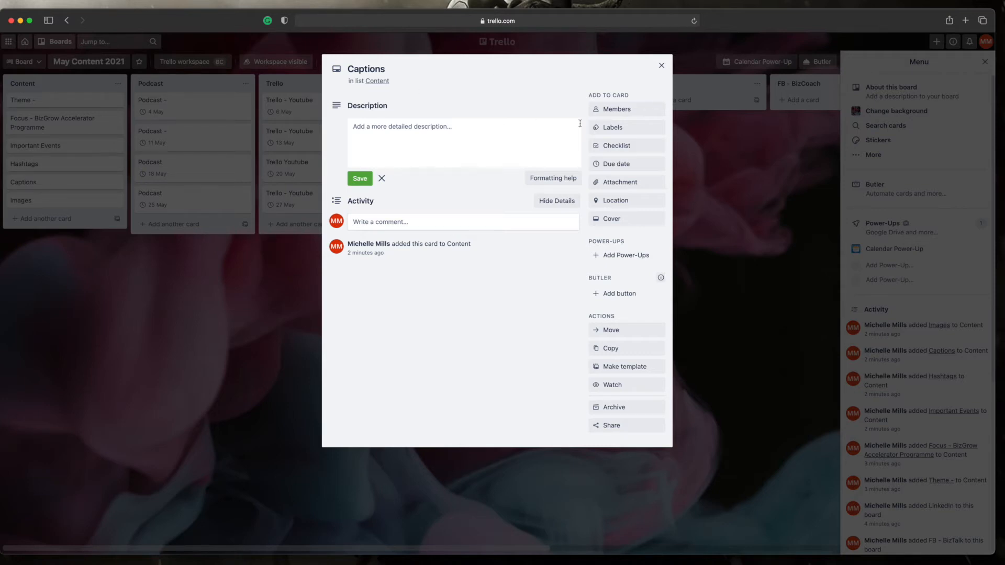
click(661, 66)
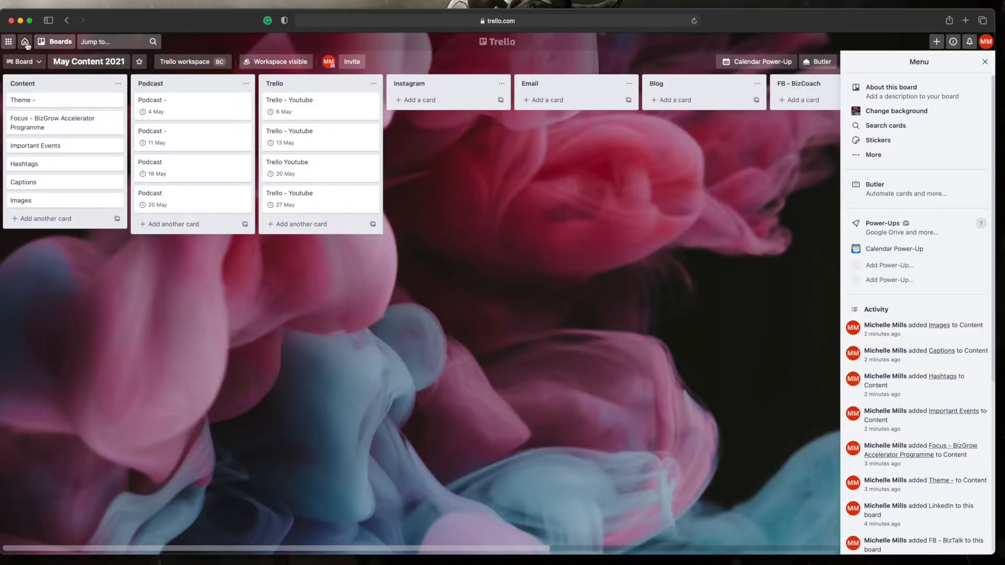
click(25, 44)
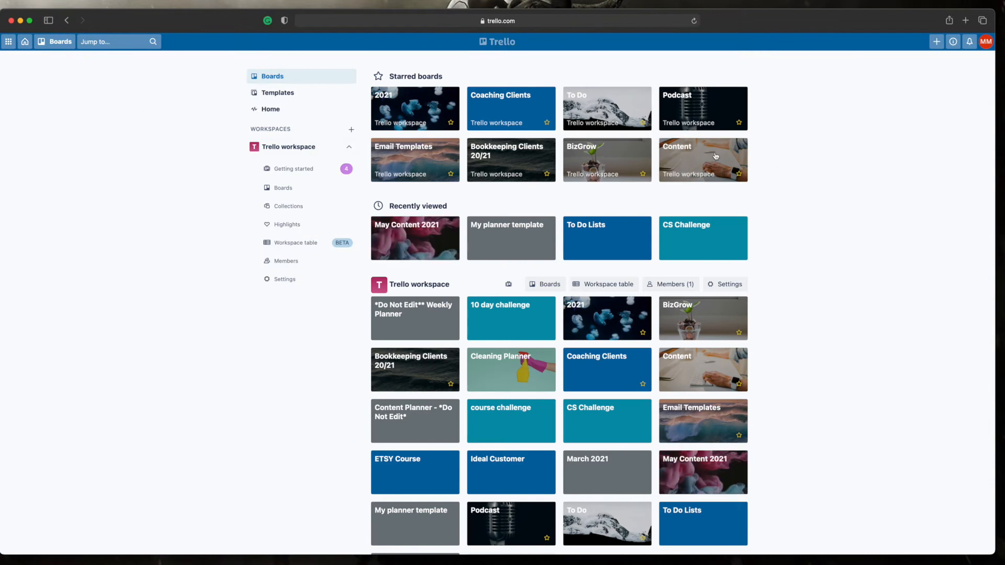
click(715, 155)
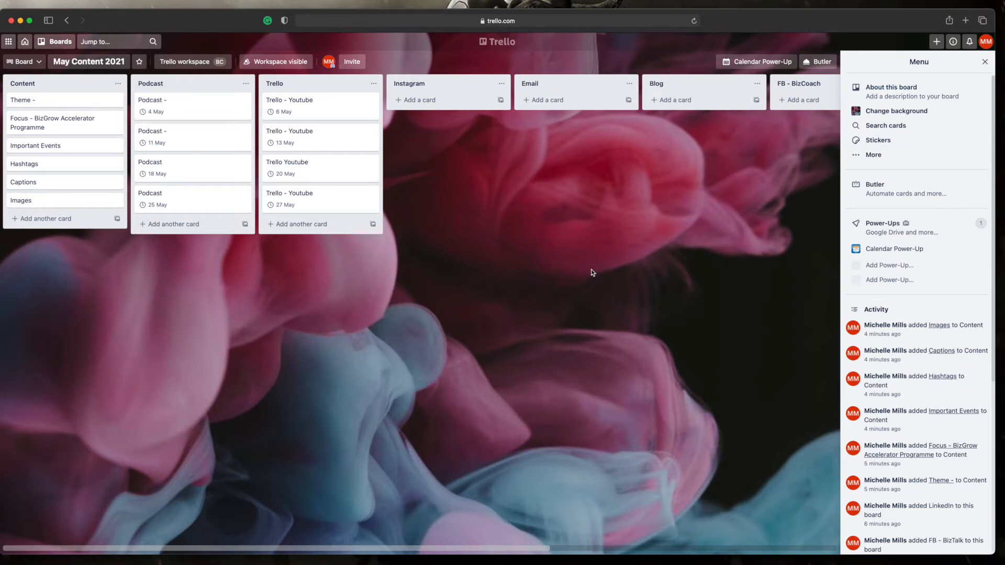
Step: In the May Content 2021 board's calendar, add a card titled "Bank Holida" on 3 May in the Content list
click(761, 62)
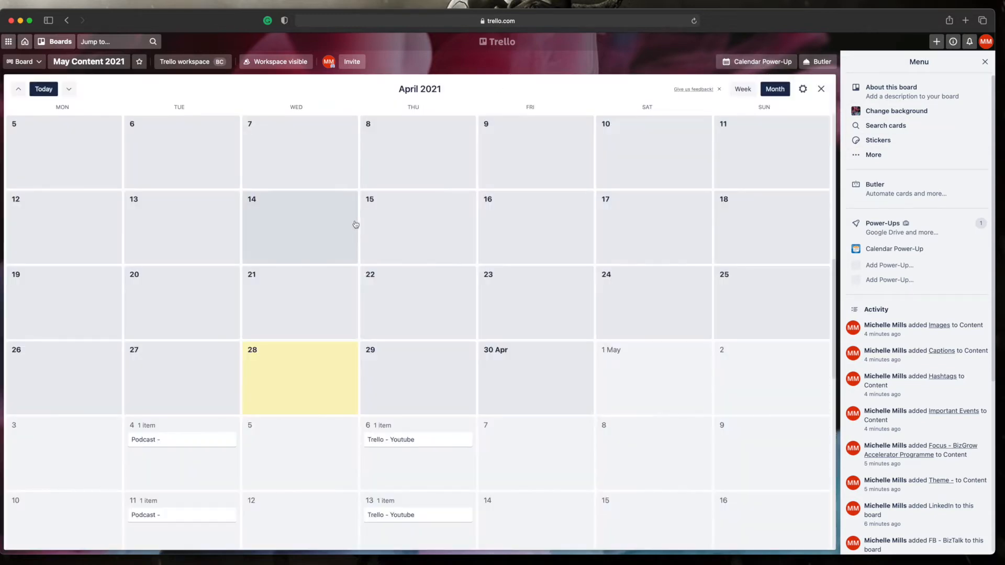
click(821, 89)
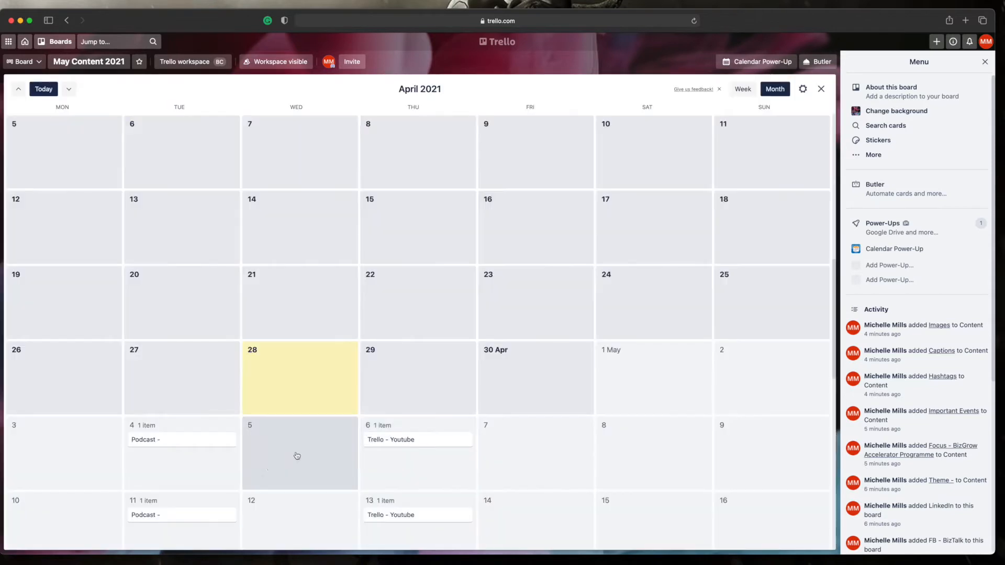
scroll(298, 450, down, 2)
scroll(298, 450, down, 3)
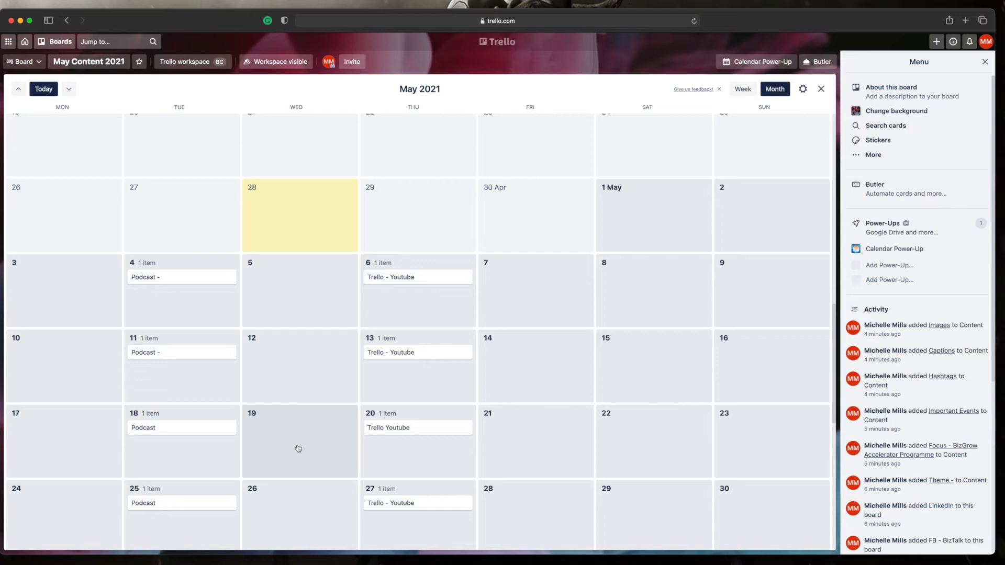
double_click(84, 294)
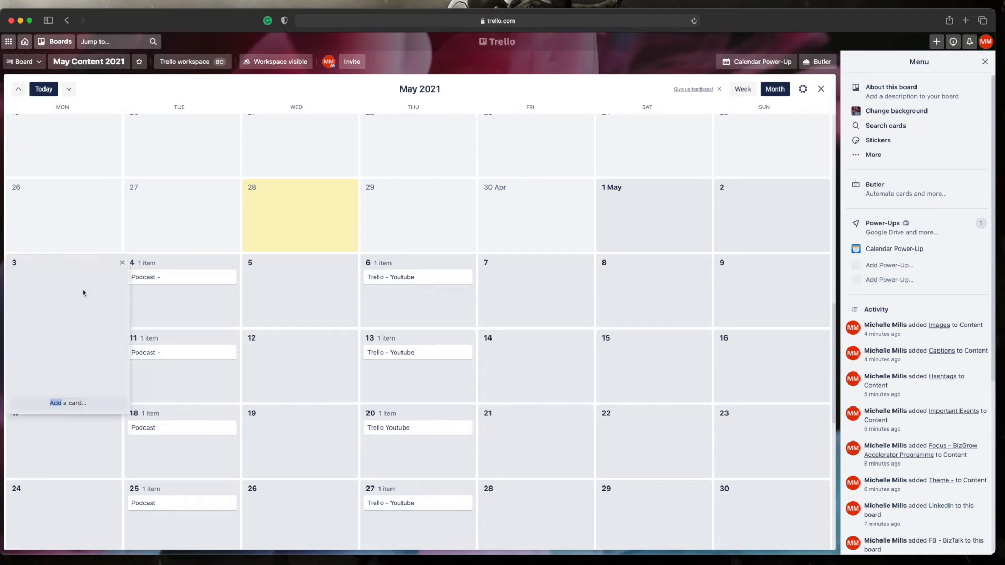
click(83, 401)
text(Ban)
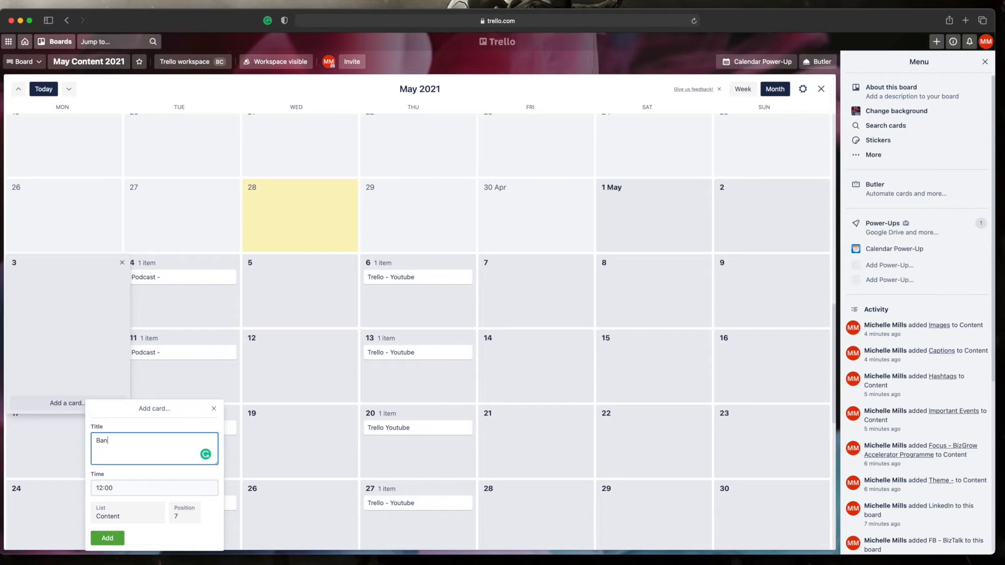
text(k Holida)
key(Return)
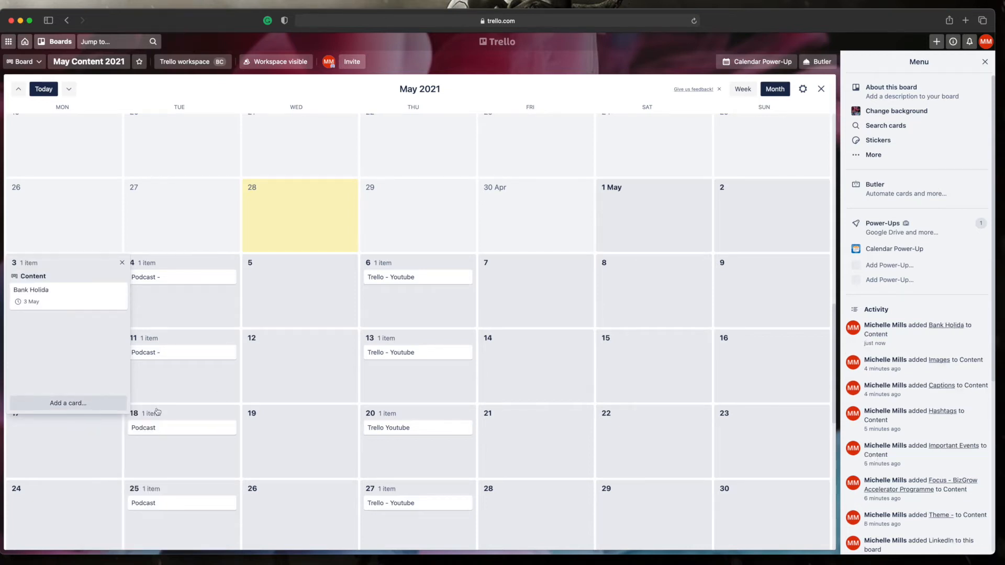
Step: Add a card titled "Dentist" on 4 May in the calendar, alongside that day's podcast card
click(171, 311)
click(173, 309)
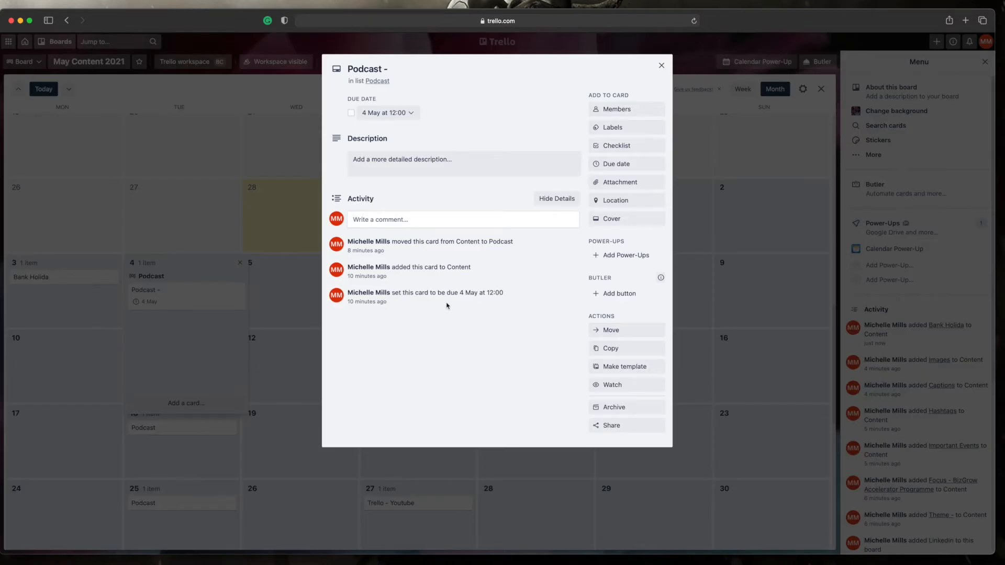
click(662, 65)
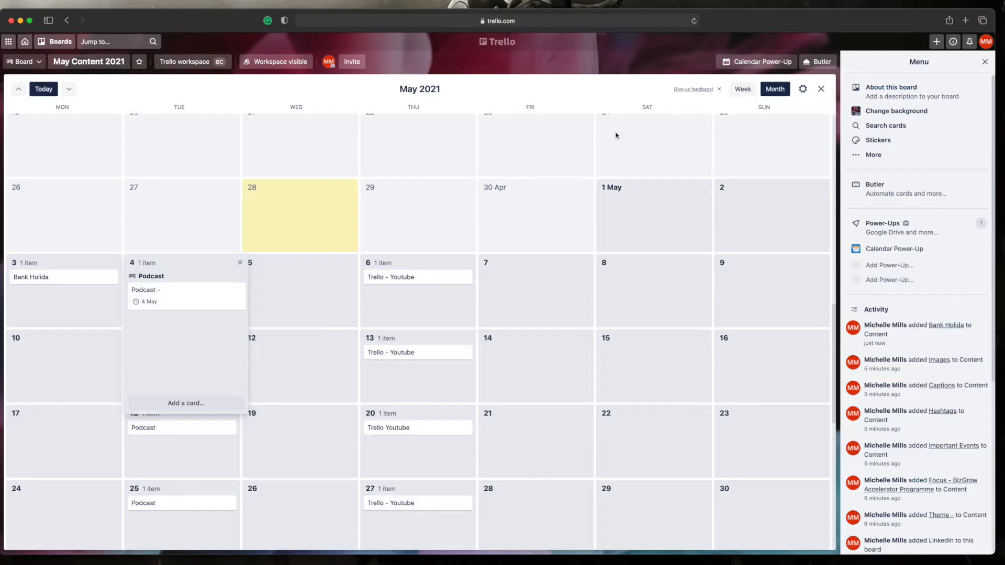
click(211, 404)
text(Dentist)
key(Return)
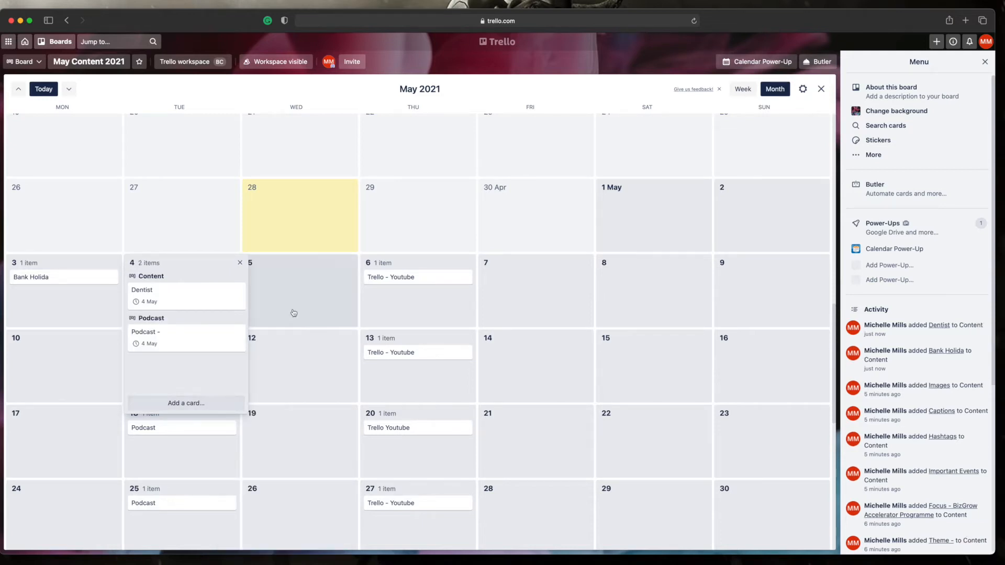
Step: Add a card titled "Hair" on 5 May in the calendar
double_click(291, 284)
click(307, 404)
text(Hair)
key(Return)
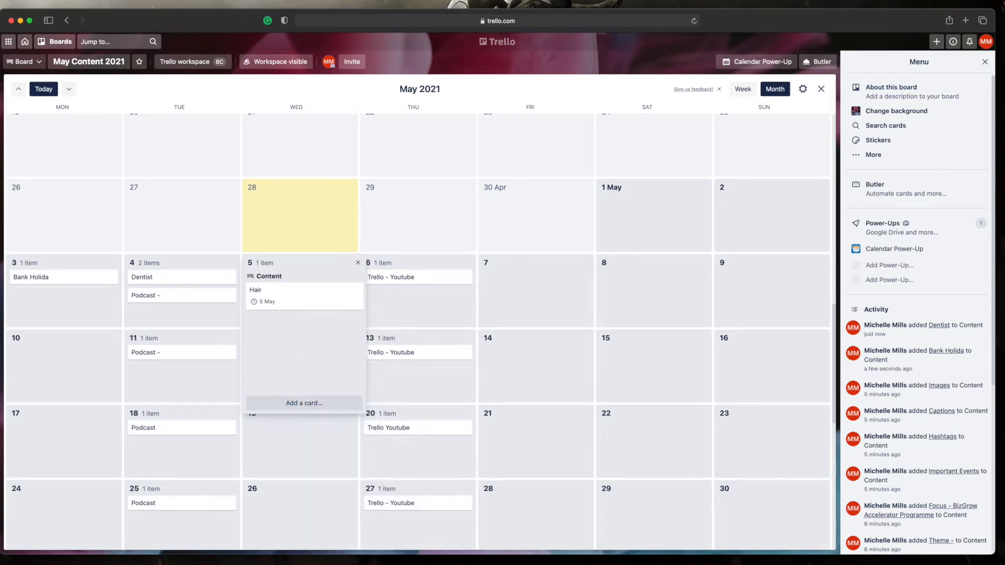
click(608, 323)
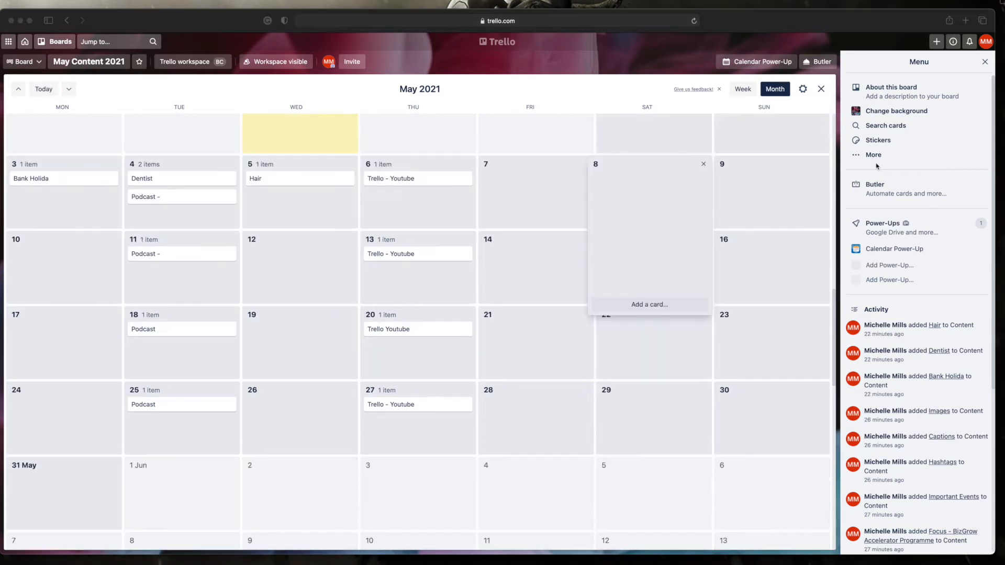
Step: Close the calendar to check the Content list's dated cards, and reopen it to review the May 2021 schedule
click(821, 89)
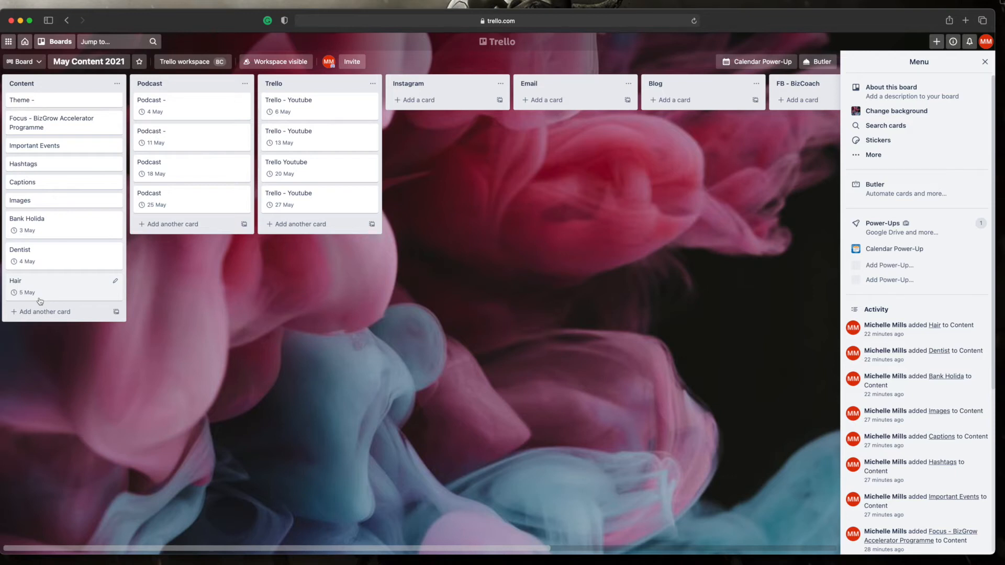
click(763, 63)
scroll(630, 311, down, 4)
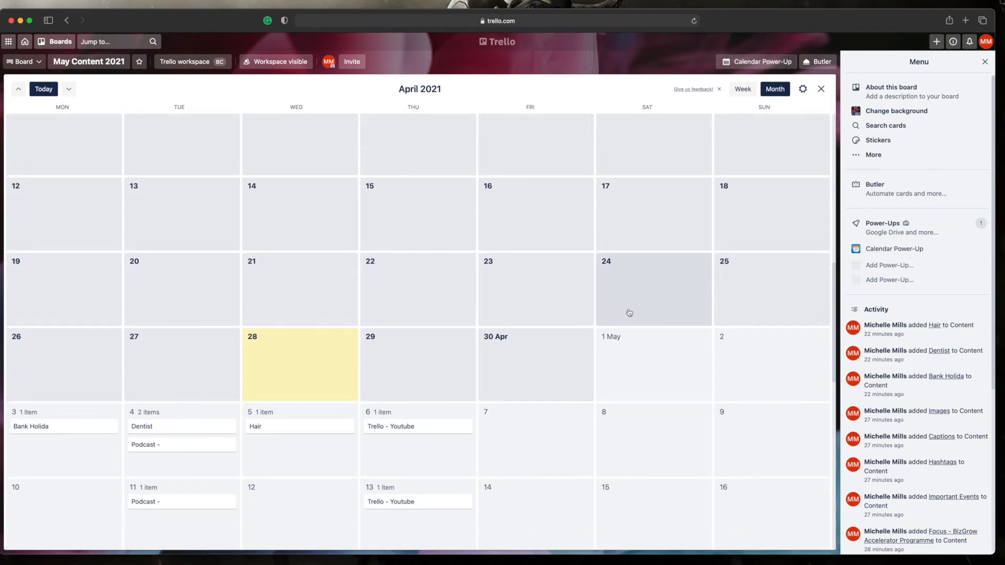
scroll(629, 312, down, 1)
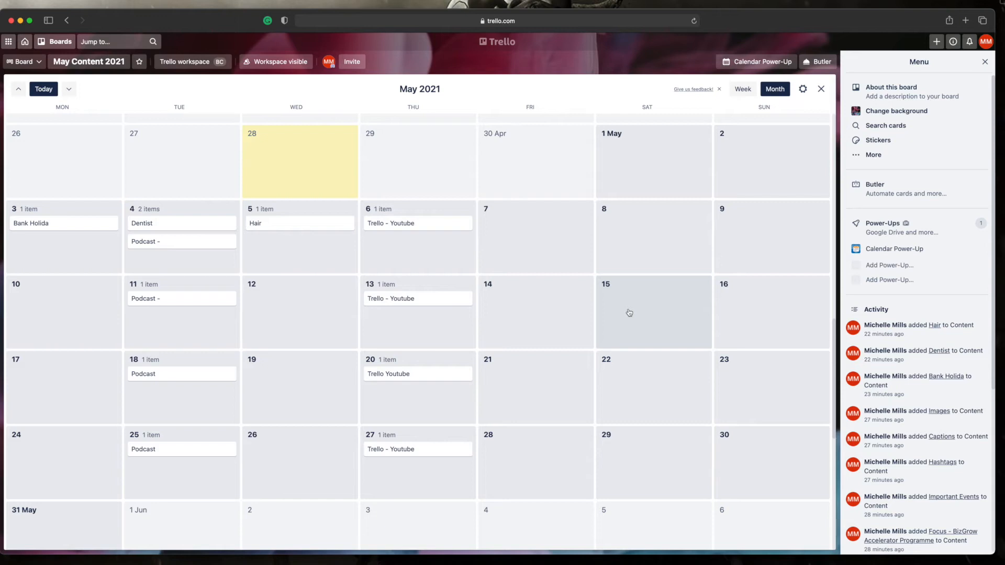
Step: Add a card titled "Instagram" on 3 May in the calendar, alongside the "Bank Holida" card
click(34, 247)
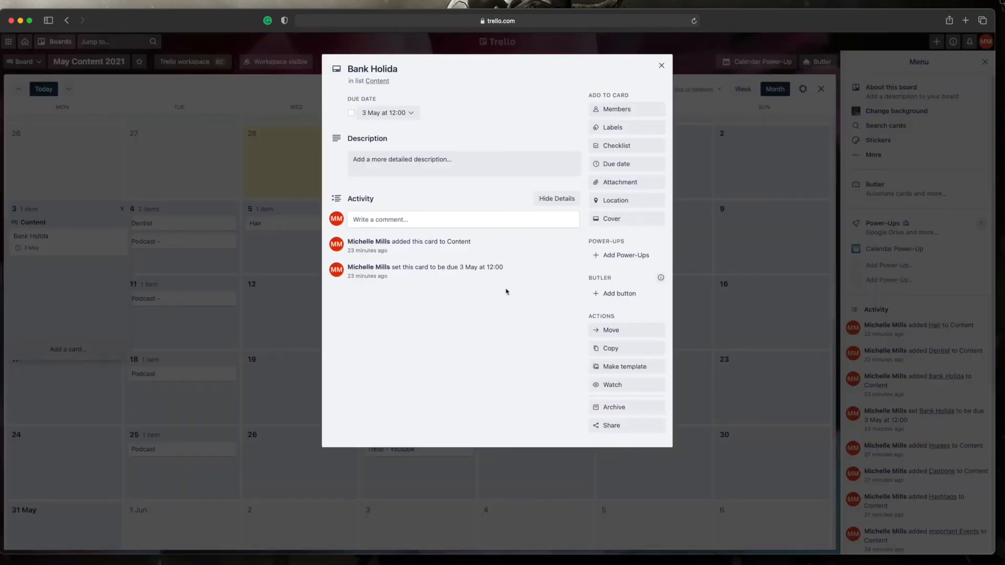
click(660, 65)
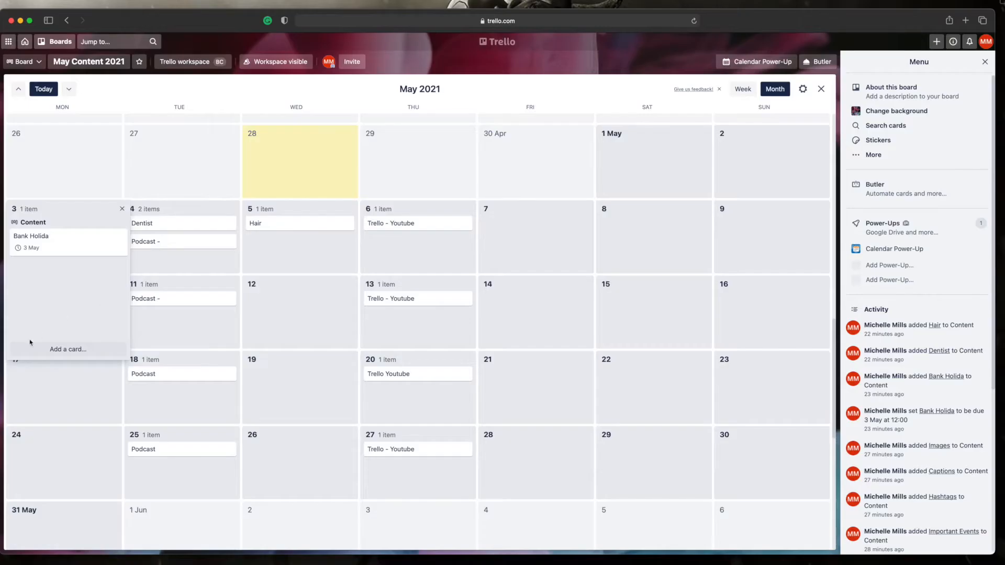
click(71, 350)
text(Ins)
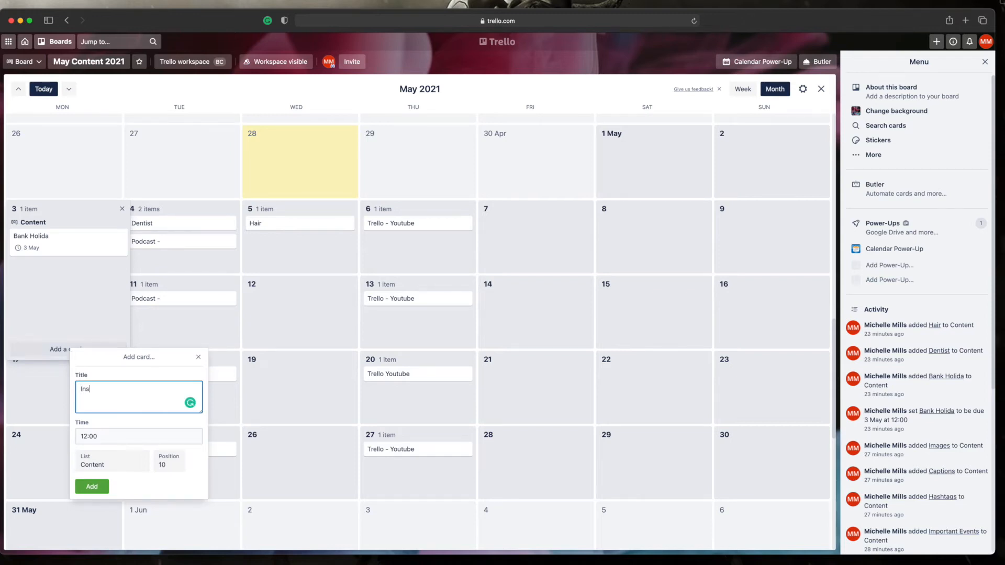
text(tagram)
key(Return)
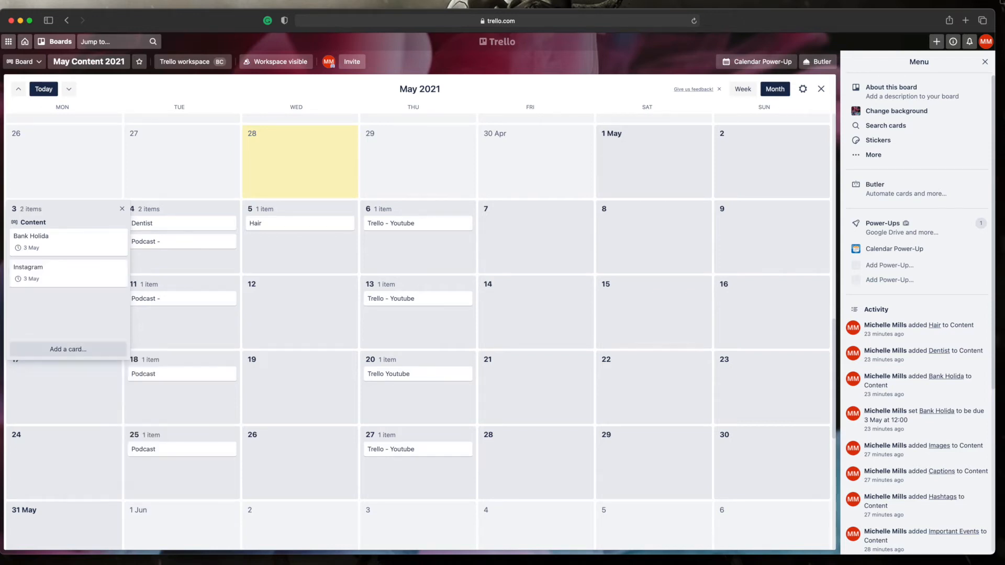
Step: Add a card titled "Instagram" on 5 May in the calendar, alongside the "Hair" card
click(344, 323)
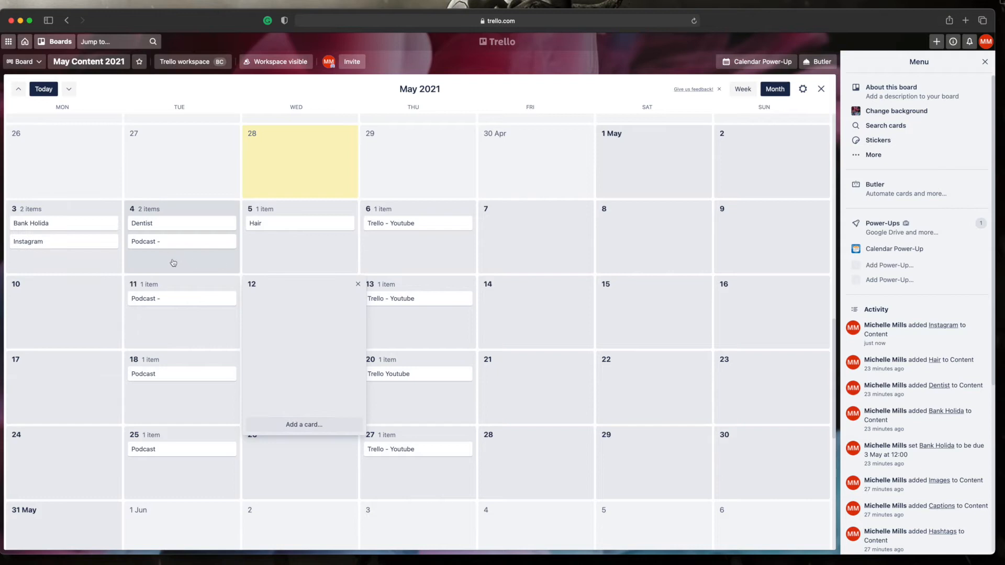
click(310, 255)
click(310, 254)
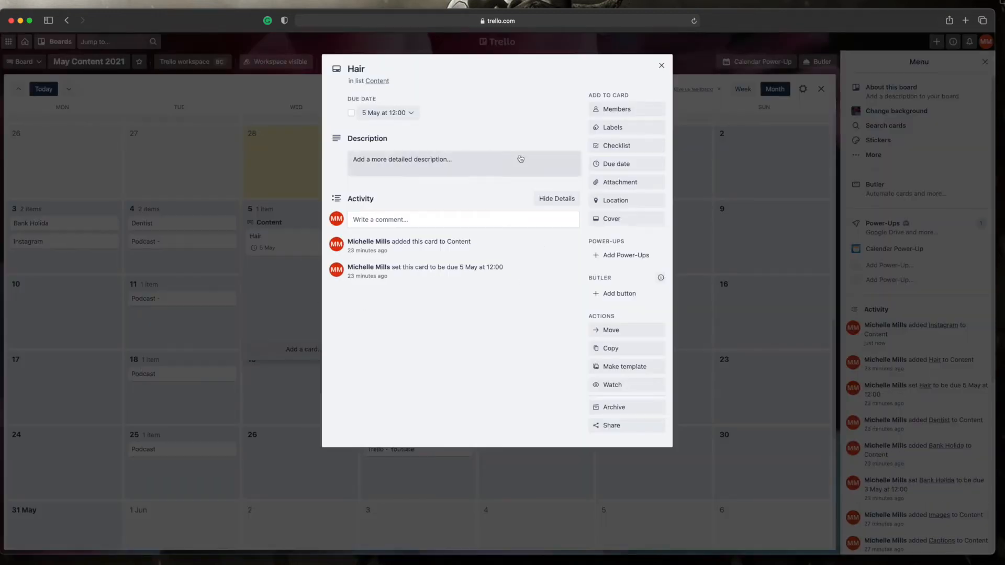
click(660, 66)
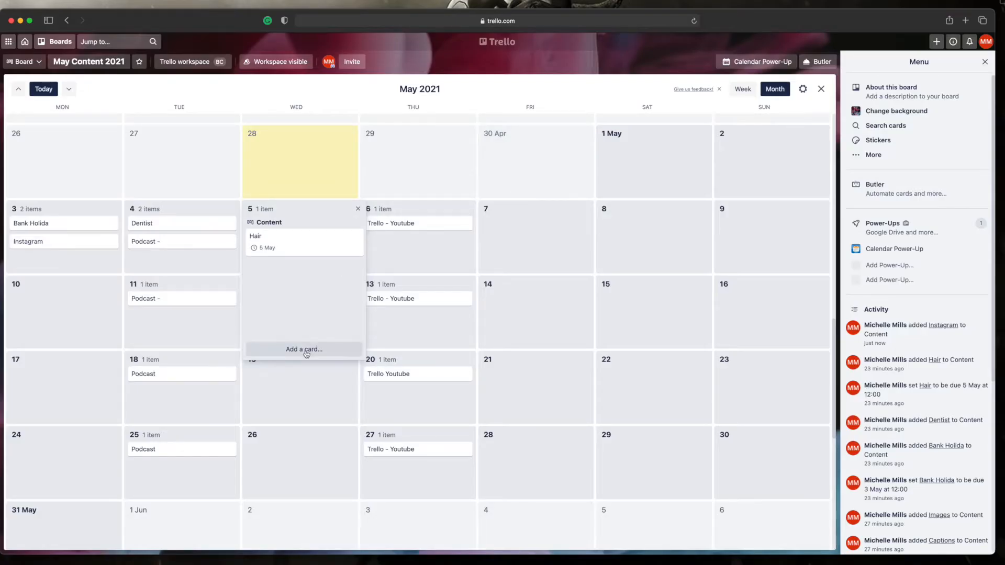
click(306, 350)
text(Instagram)
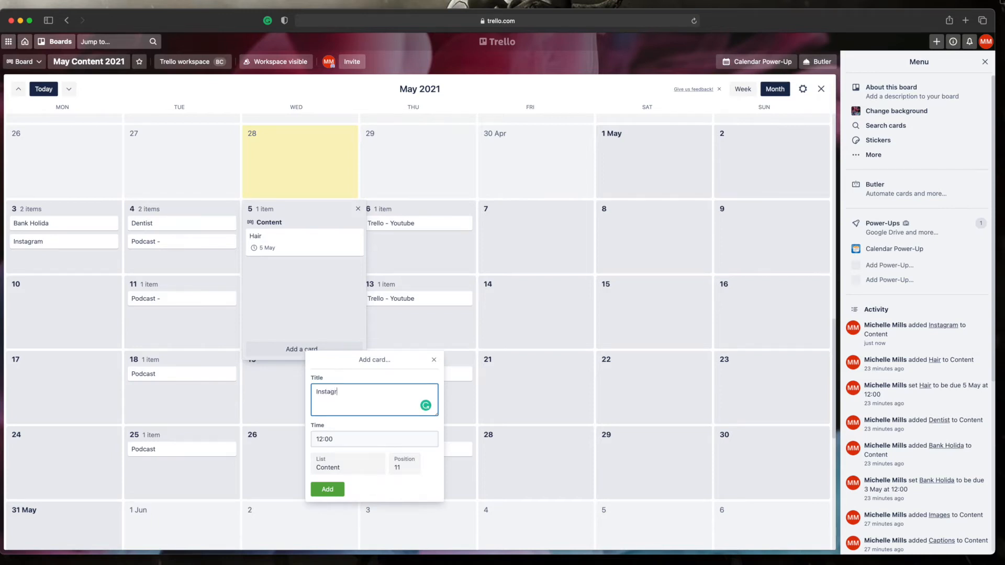
key(Return)
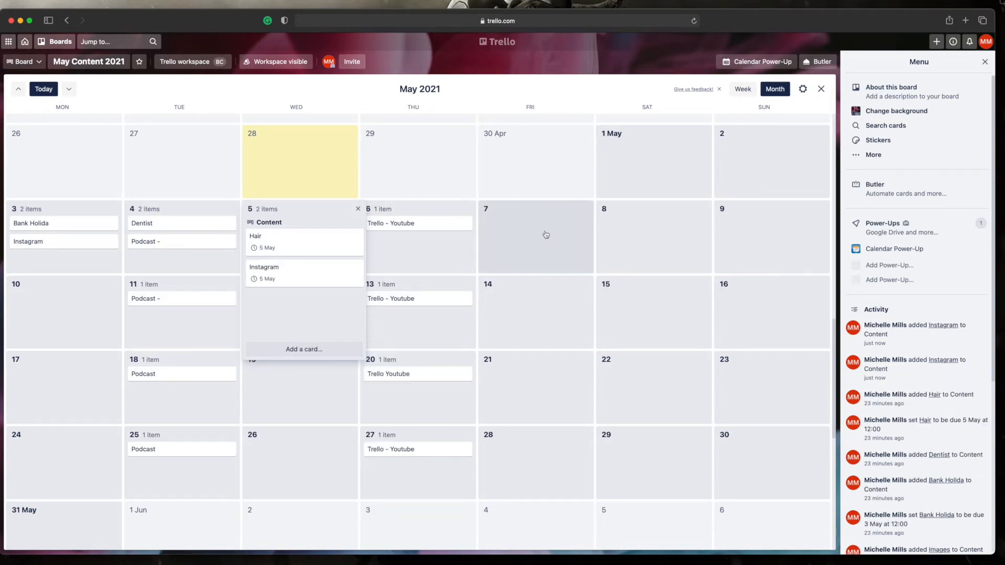
Step: Add a card titled "Instagram - Trello" on 8 May in the calendar and return to the board's lists
click(626, 231)
click(664, 351)
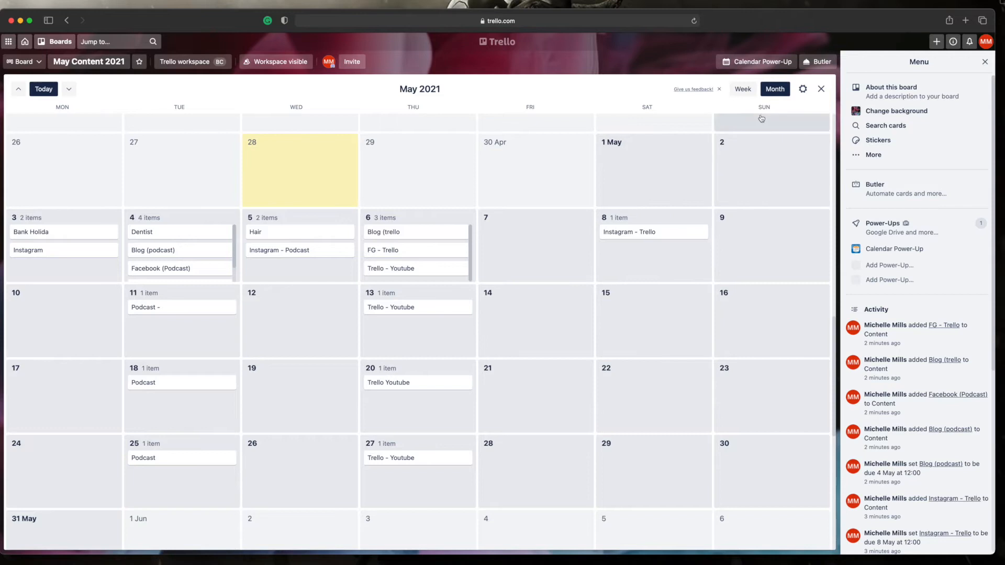
click(821, 88)
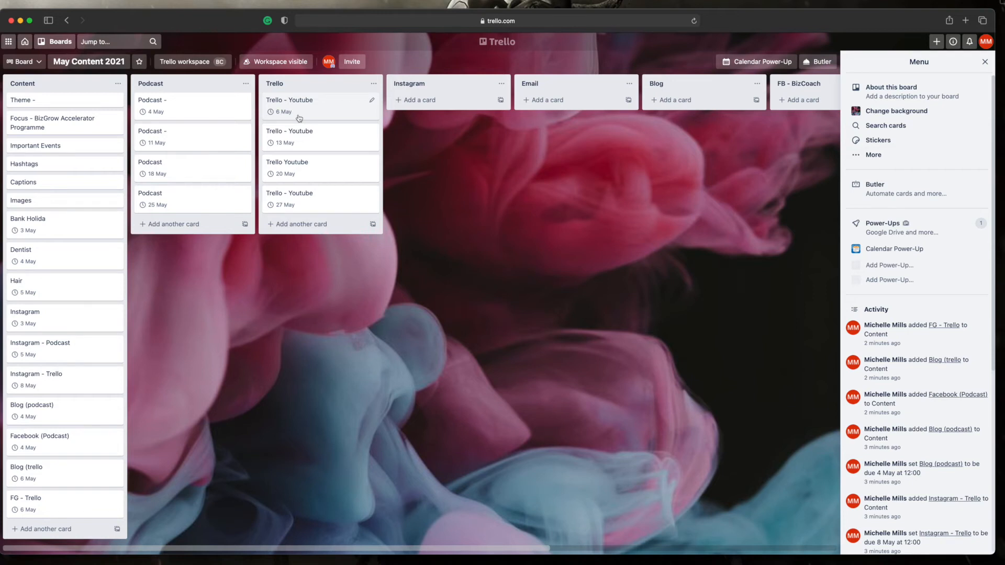
Step: Move the "Instagram - Podcast", "Instagram - Trello" and "Instagram" cards from the Content list to the Instagram list
drag(52, 352, 434, 111)
drag(52, 346, 447, 136)
drag(57, 316, 459, 159)
Step: Sort the Instagram list by due date, and move the "Blog (trello" card from the Content list to the Blog list
click(501, 83)
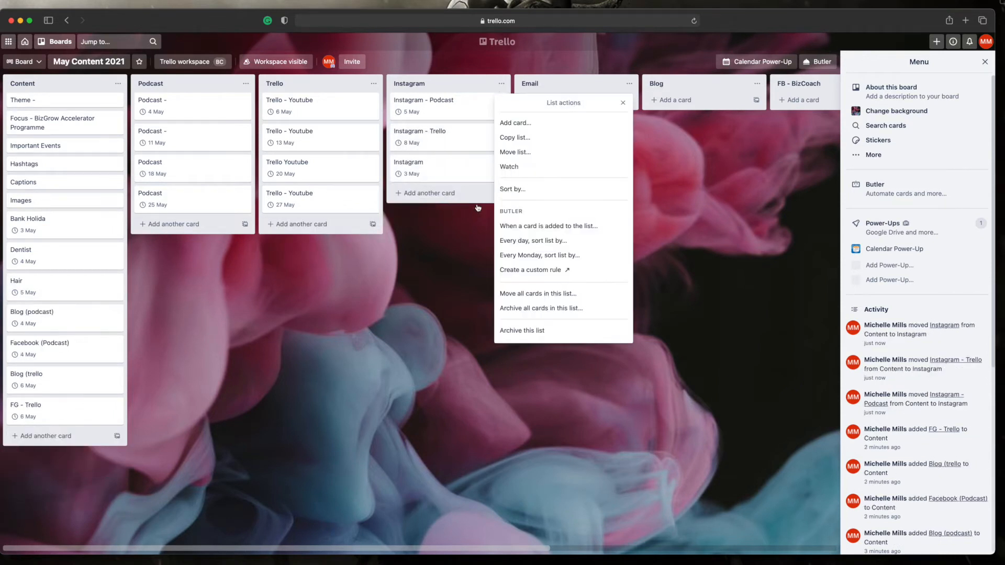
click(525, 191)
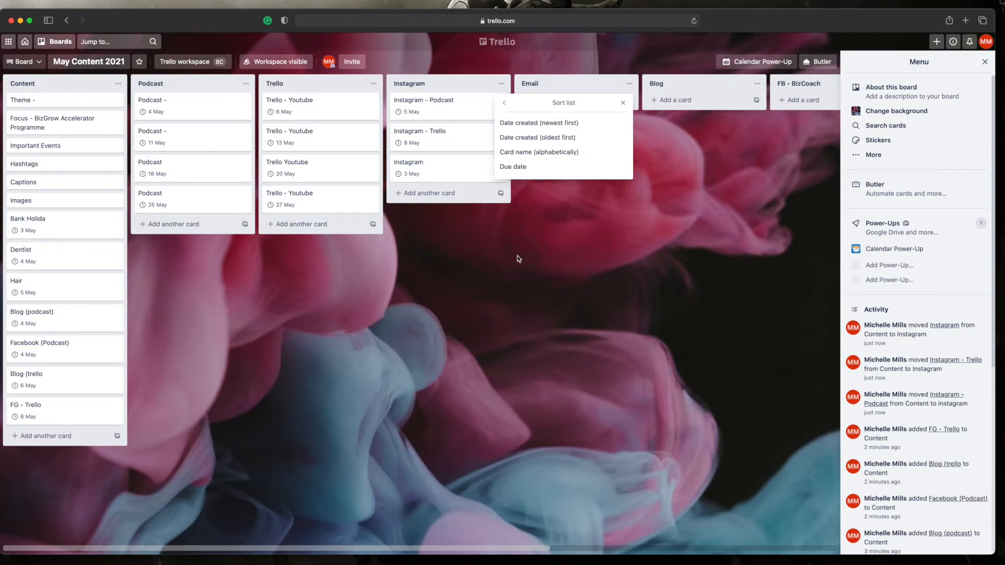
click(519, 164)
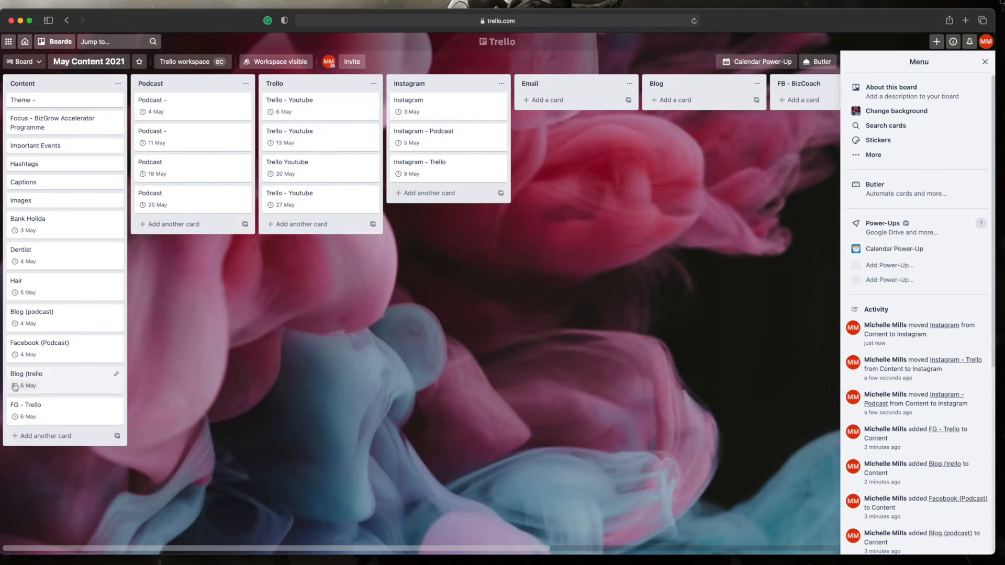
drag(41, 386, 544, 217)
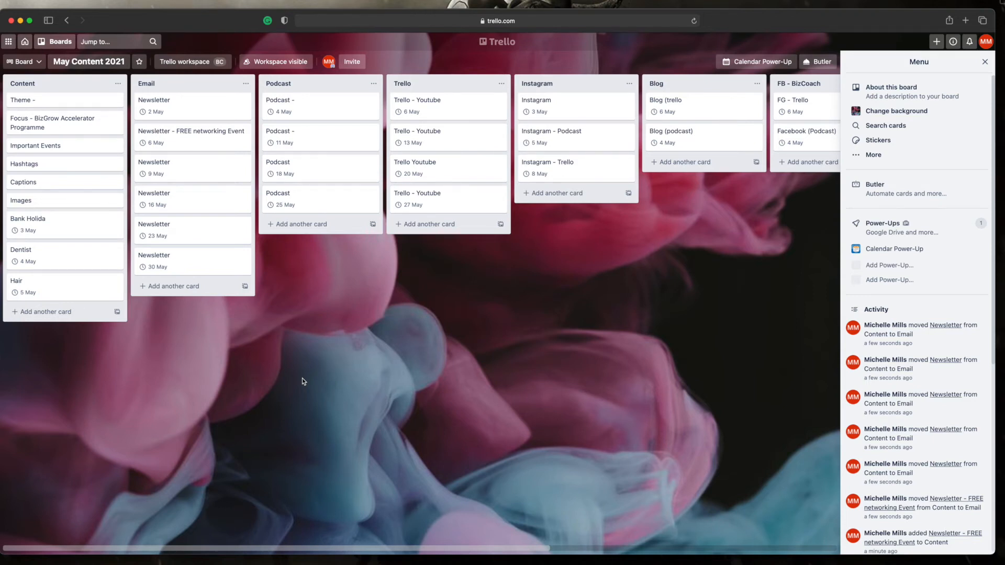
Step: Attach the desktop image "Podcast interview .png" from the computer to the "Instagram - Podcast" card
click(570, 145)
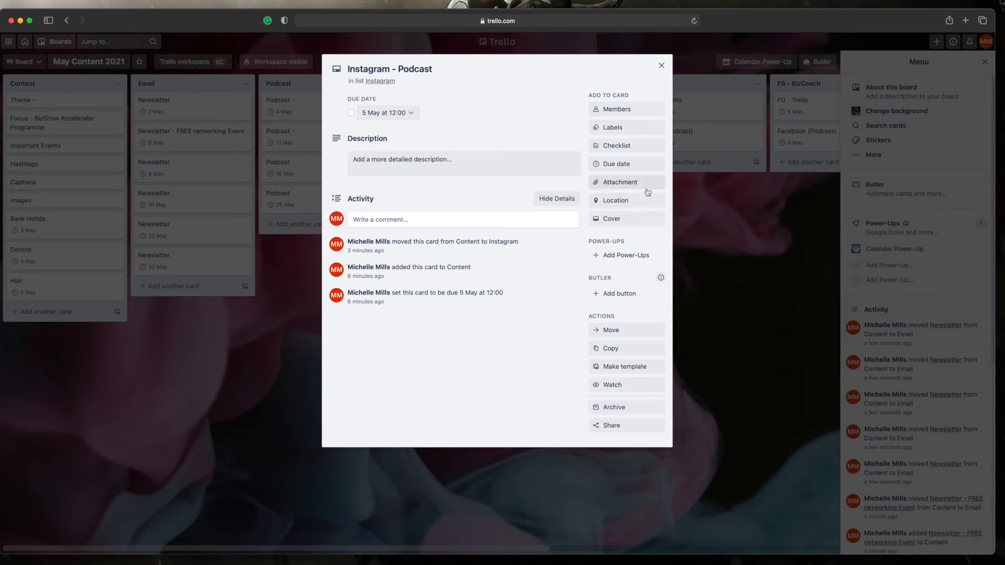
click(629, 182)
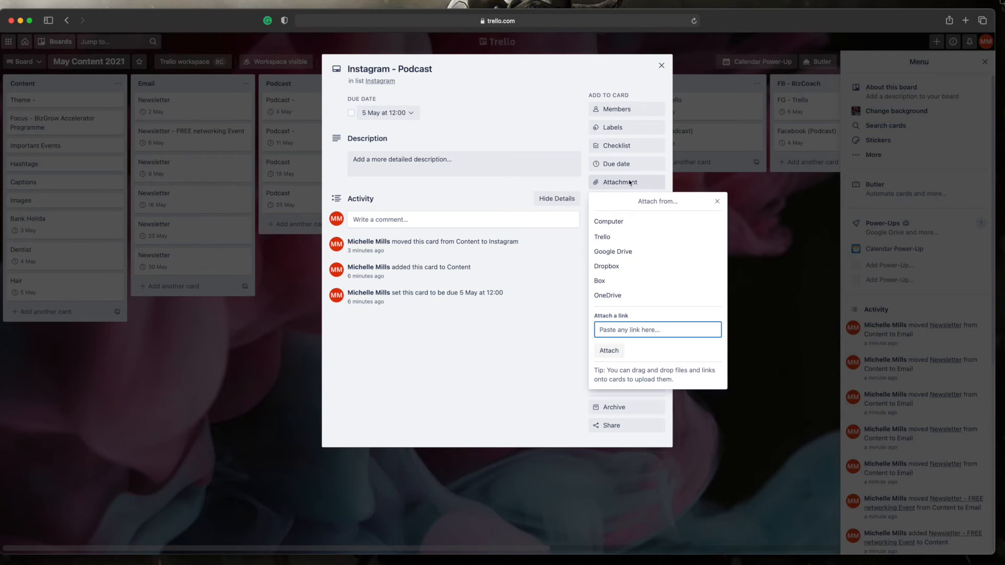
click(612, 223)
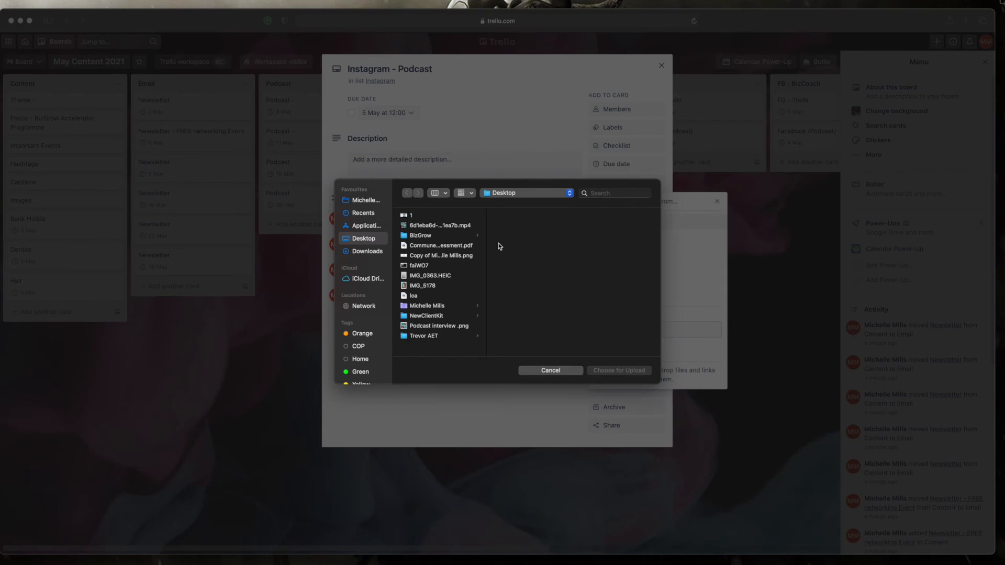
click(432, 228)
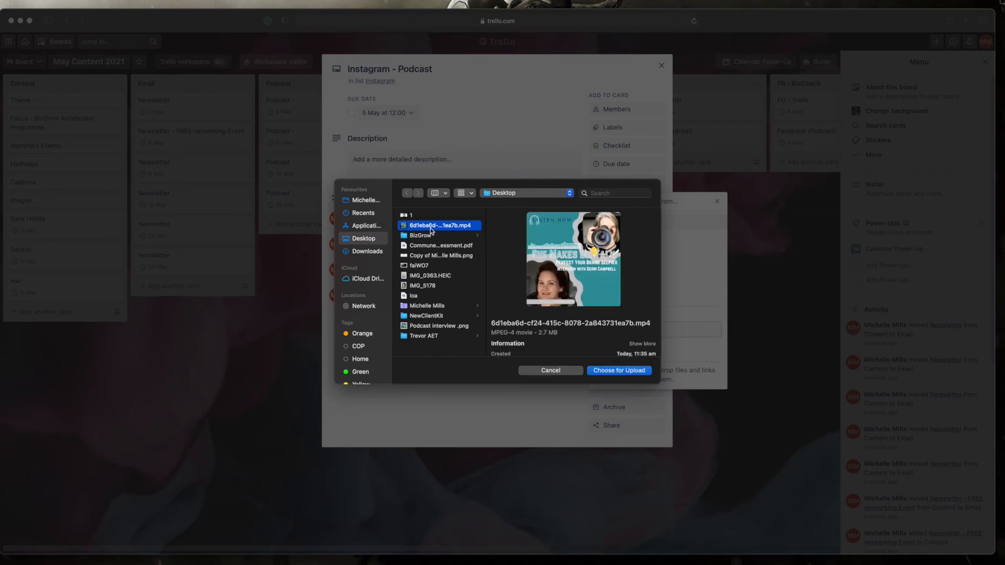
click(416, 327)
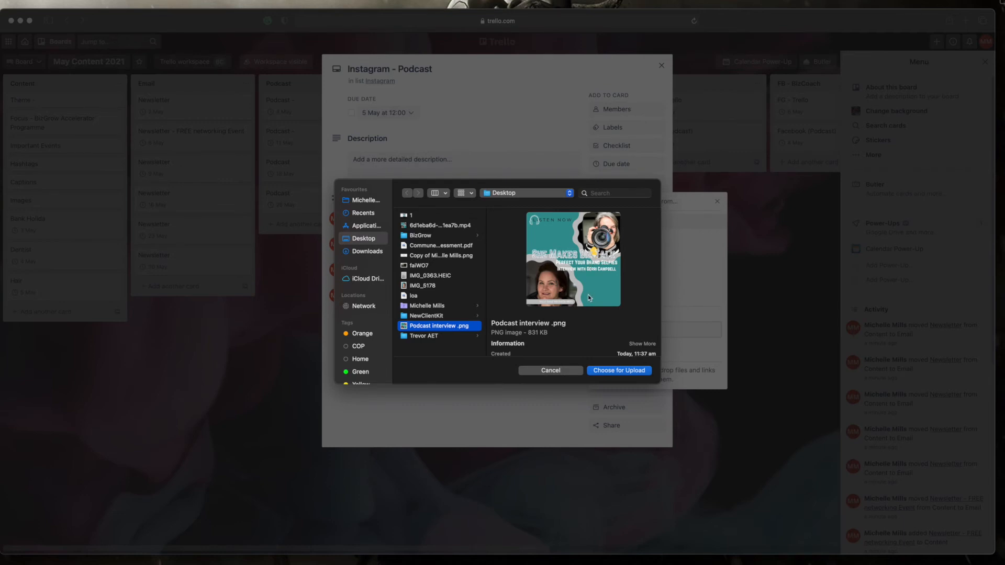
click(608, 371)
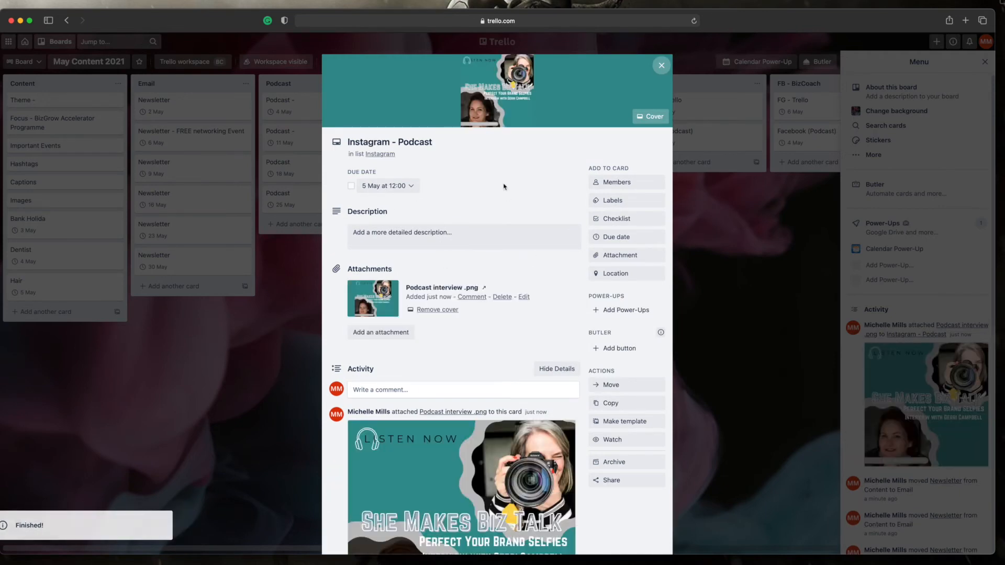
Step: Fill in the "Instagram - Podcast" card's description with placeholder text and save it
scroll(502, 187, down, 3)
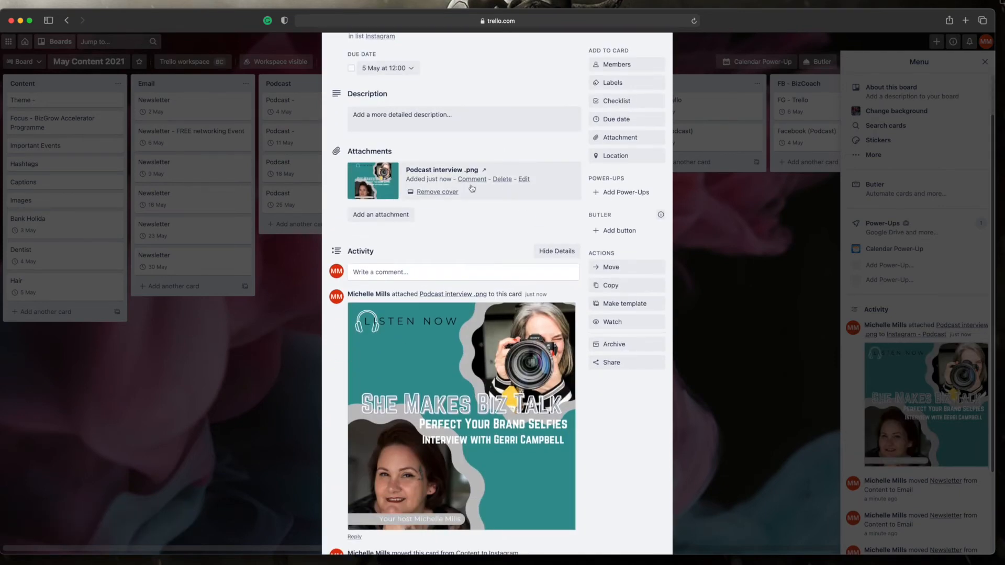
click(396, 115)
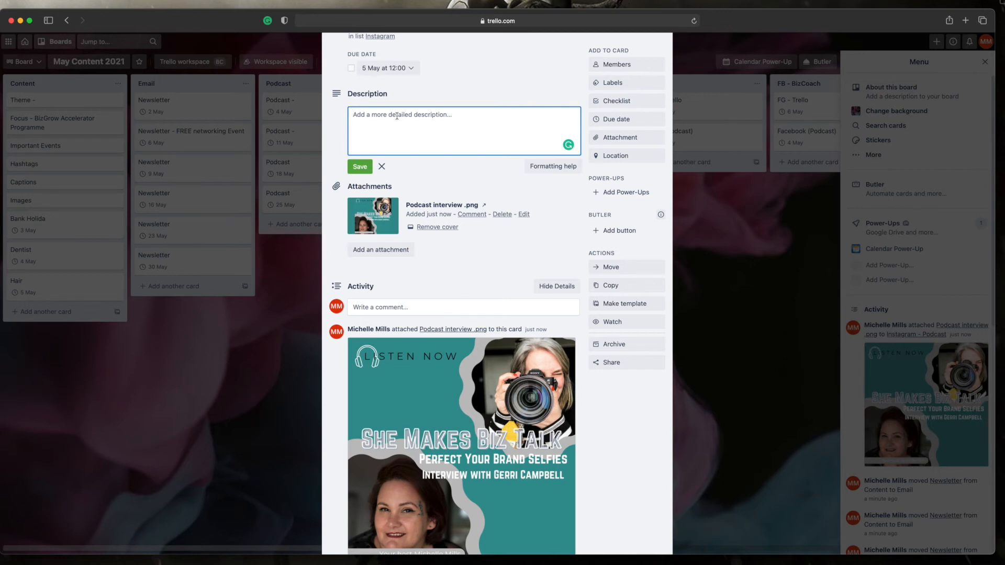
text(jvadvakjdbvladhvskugvlbjkdbvzjfvkfvbxkbvlskdj;khvvdeljg;kvjzblsdjgv;sfkbjhvfjkc glskghlkdfj;vkjashf;bukjsg;lkfhvalksdbv;elkhg;fvhbaklejgh;fjvbsldkj)
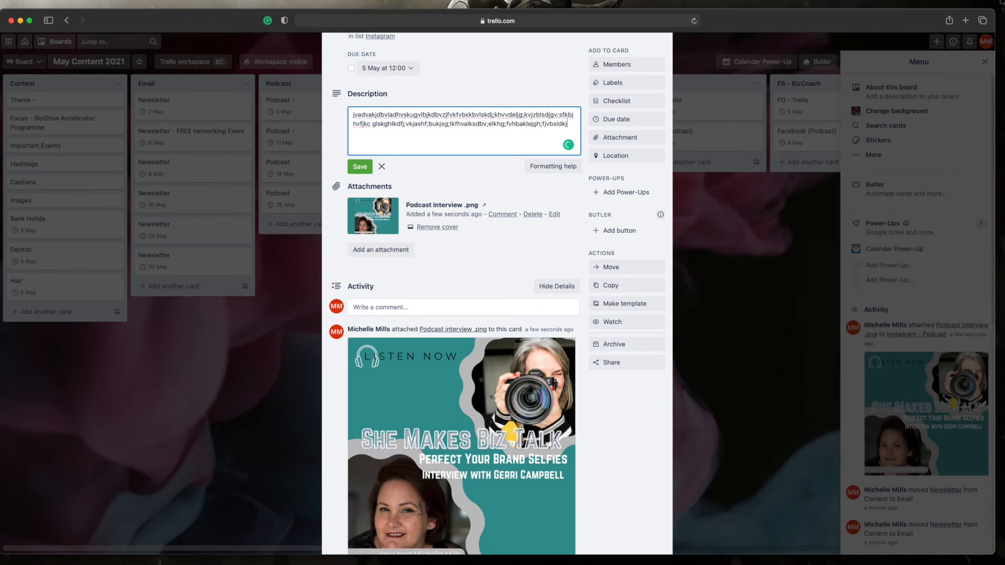
click(361, 169)
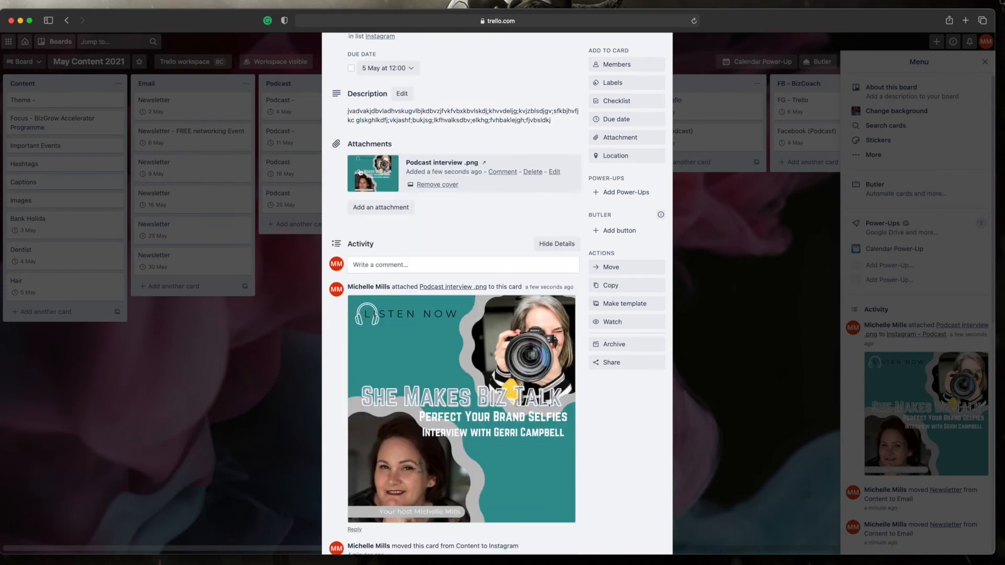
Step: Post the comment "#;jhlkjb #jhlkughliuh #photography #bradning" on the "Instagram - Podcast" card and close the card
scroll(442, 109, down, 4)
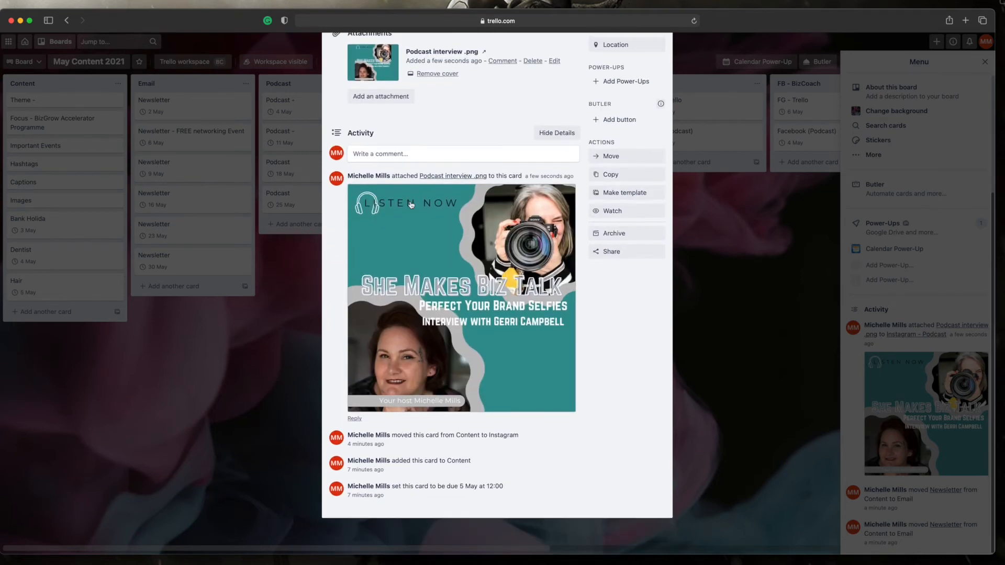
click(378, 155)
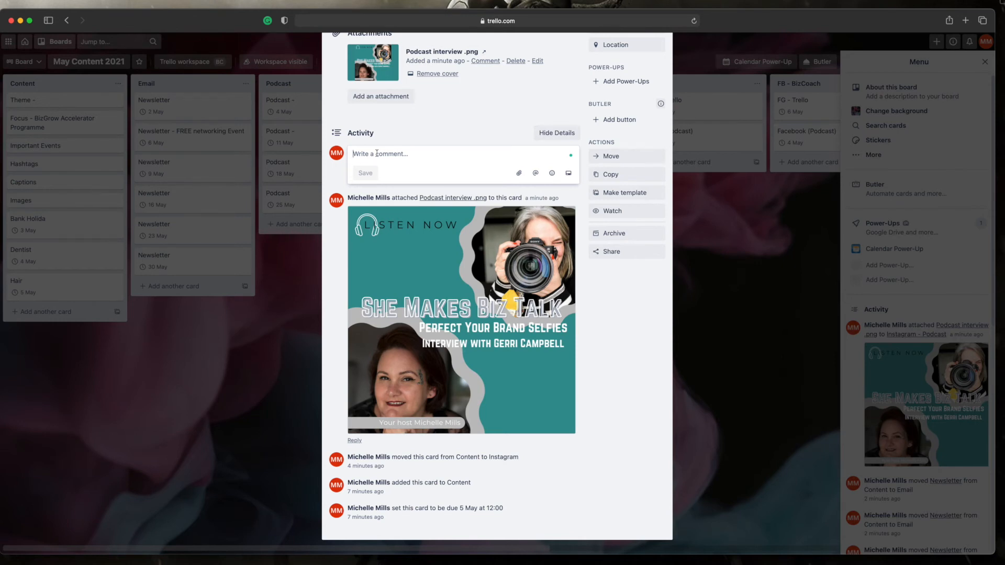
click(377, 153)
text(#;jhlkjb)
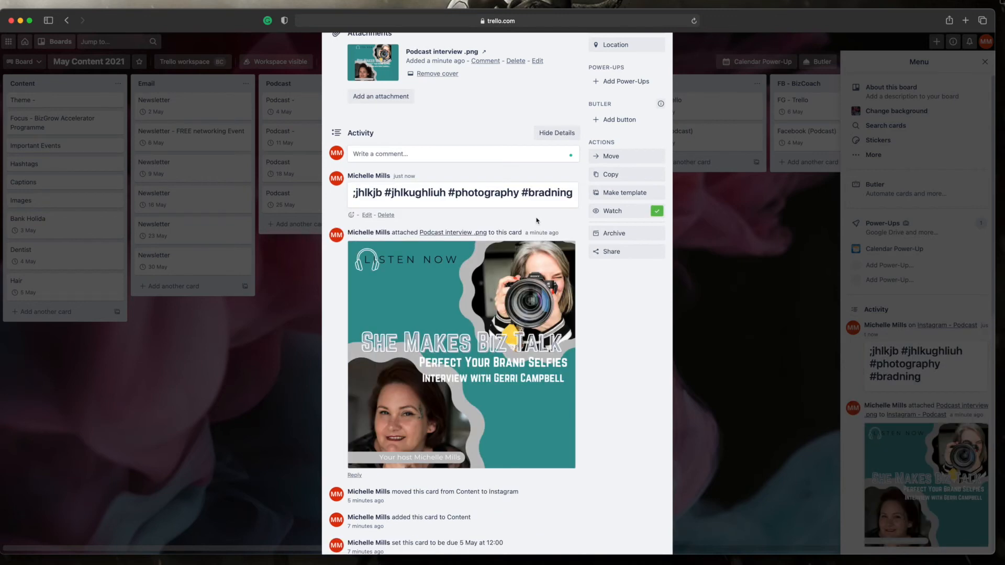
scroll(537, 220, up, 5)
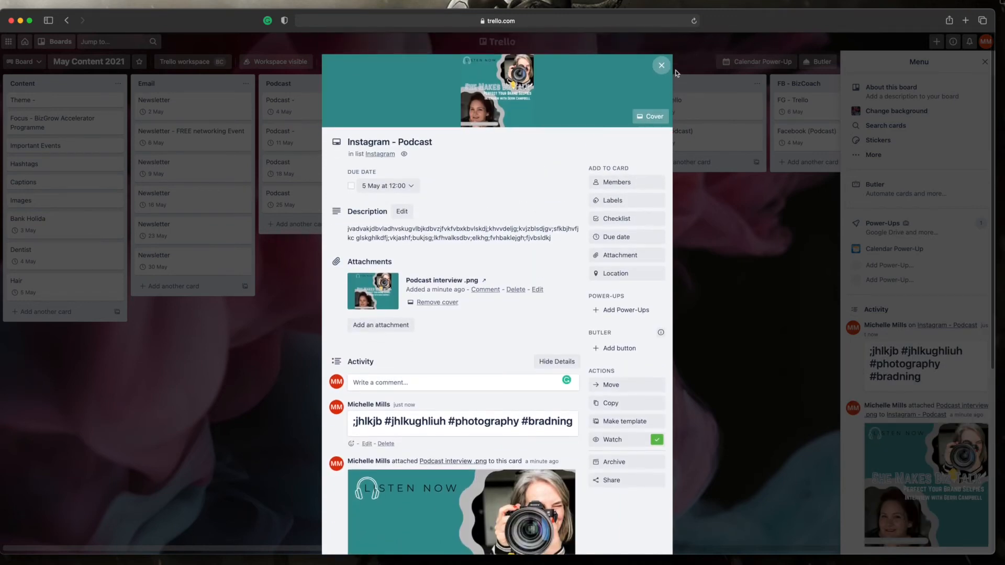
click(662, 67)
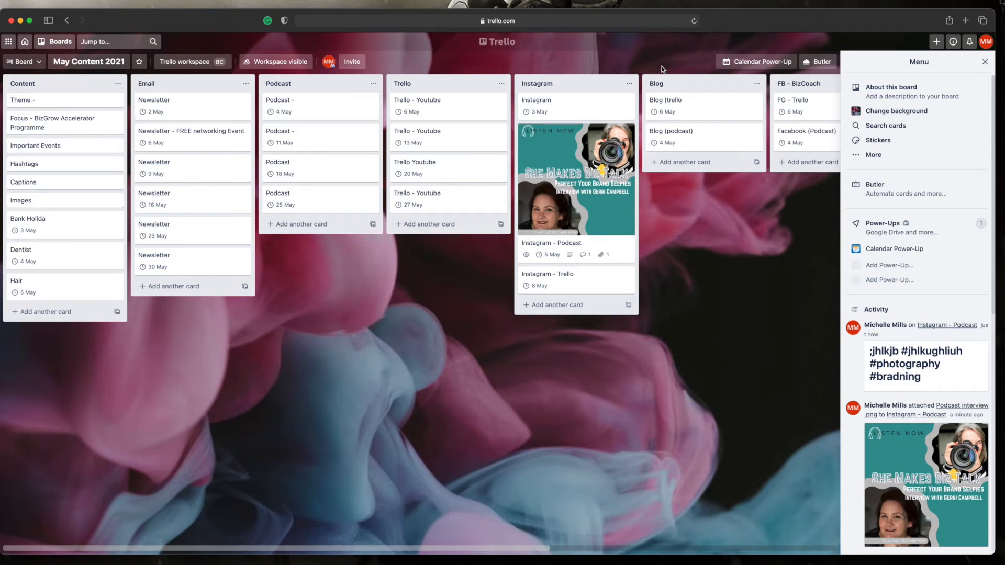
Step: Remove the cover image from the "Instagram - Podcast" card, and review the card's description, attachment and comment
click(581, 169)
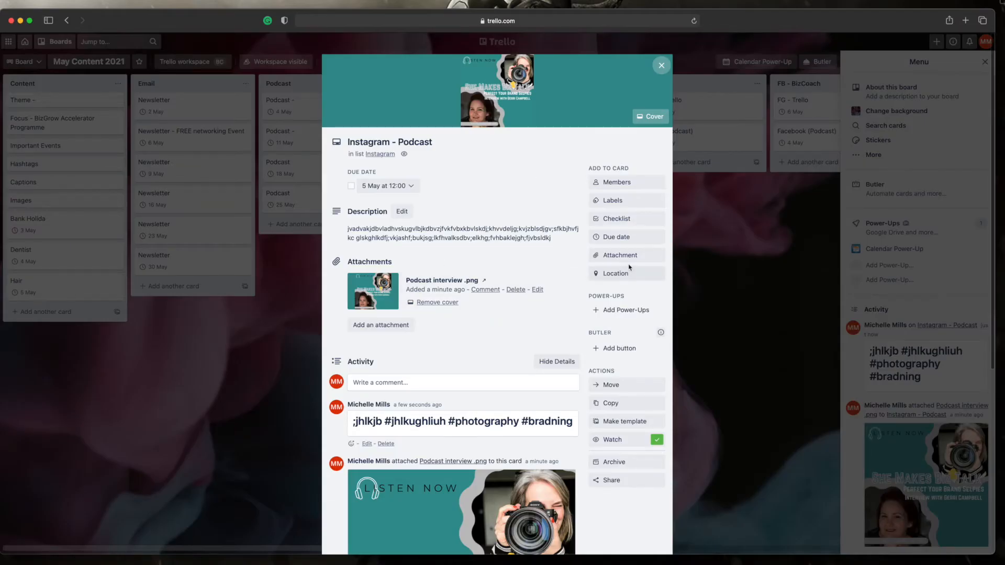
click(434, 302)
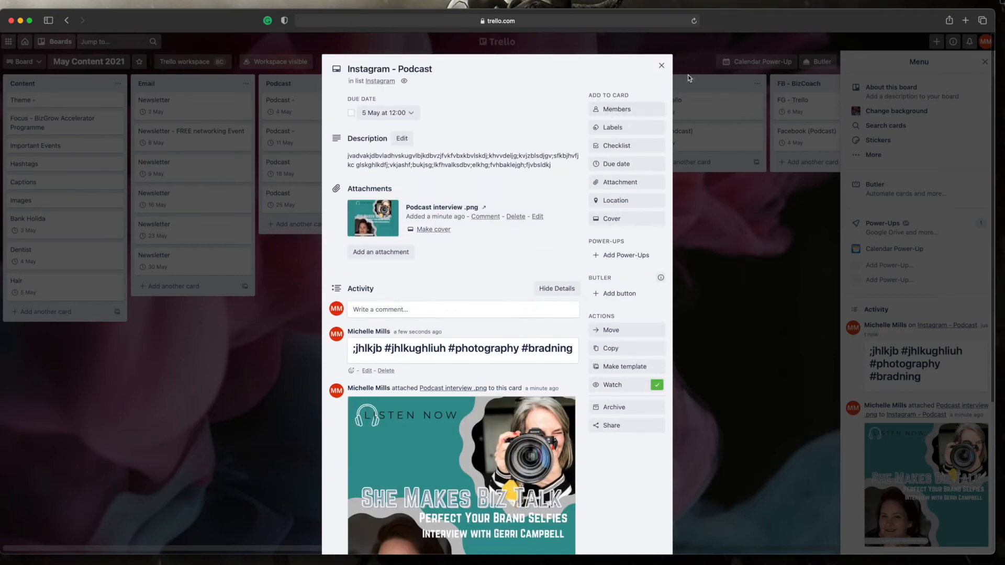
click(661, 65)
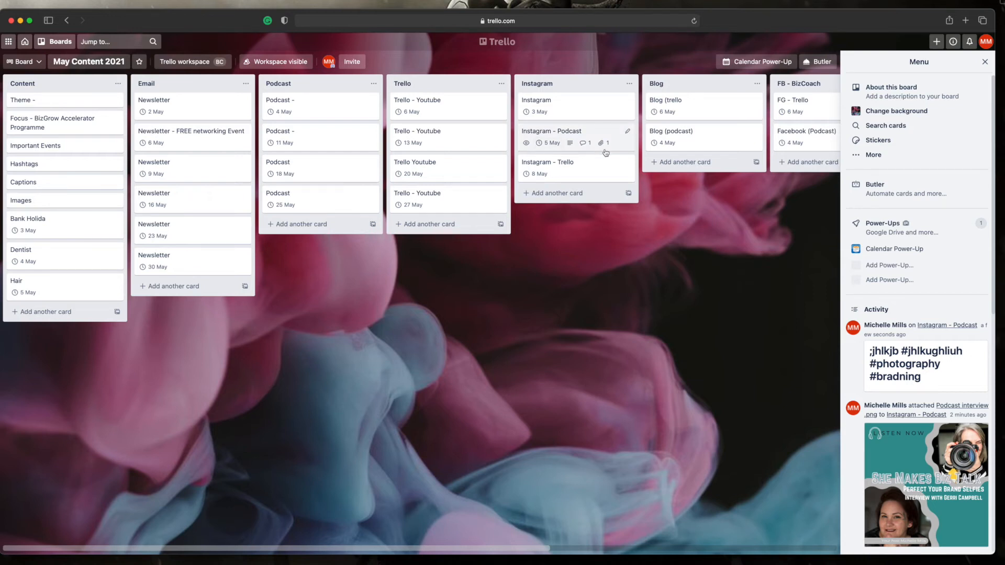
click(571, 149)
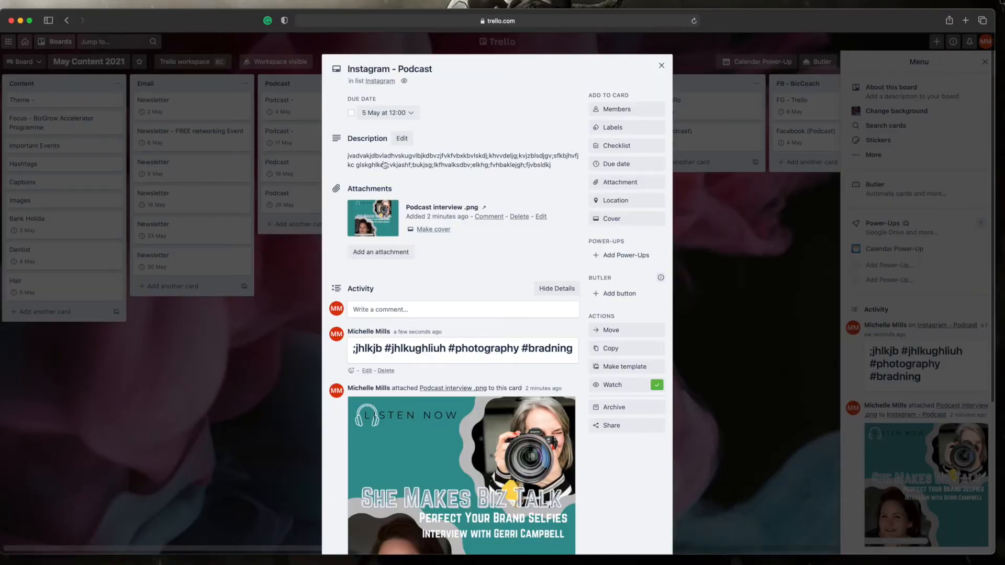
click(662, 65)
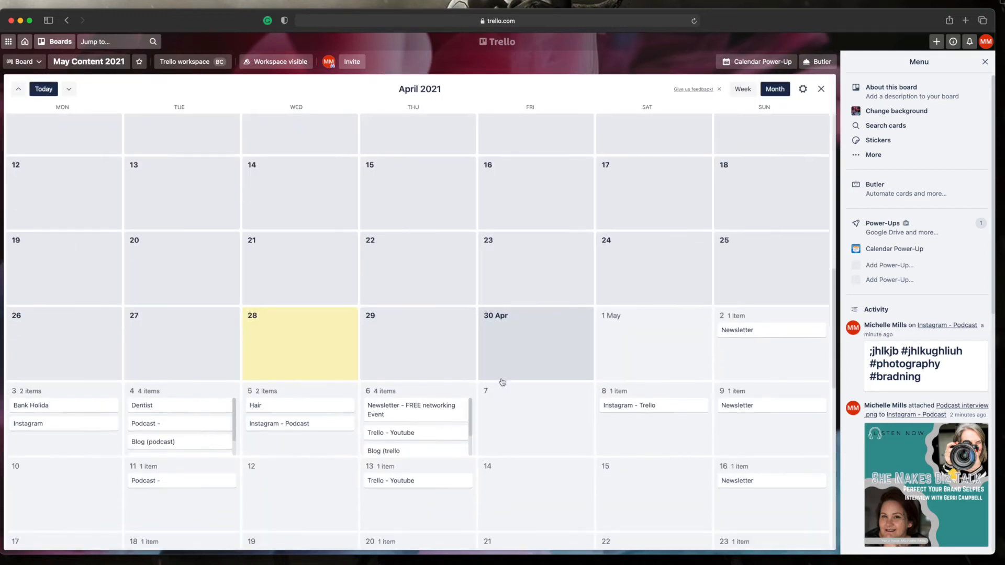
Step: Review the "Instagram - Podcast" card scheduled on 5 May in the calendar, checking its description, attachment and comment
scroll(291, 371, down, 2)
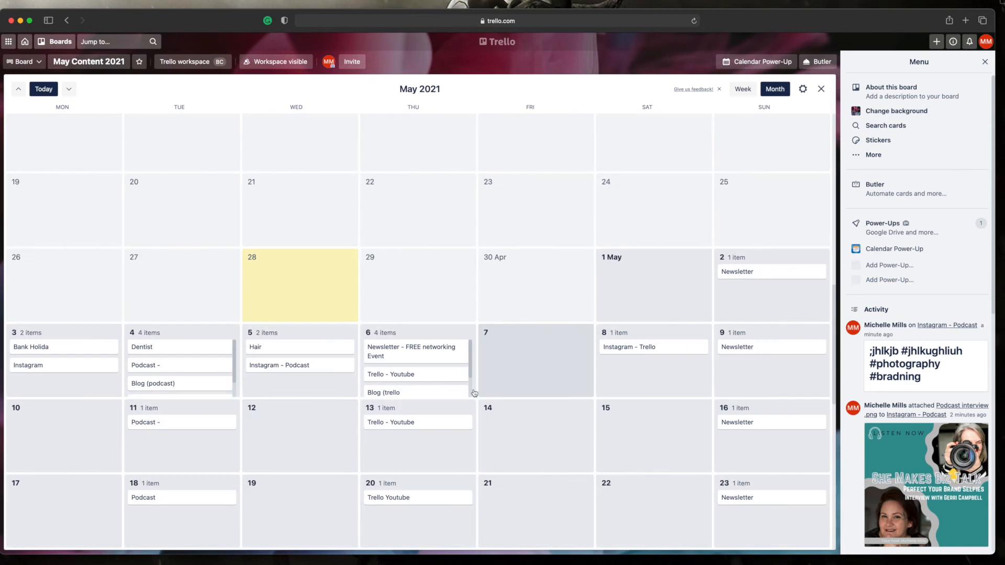
click(291, 369)
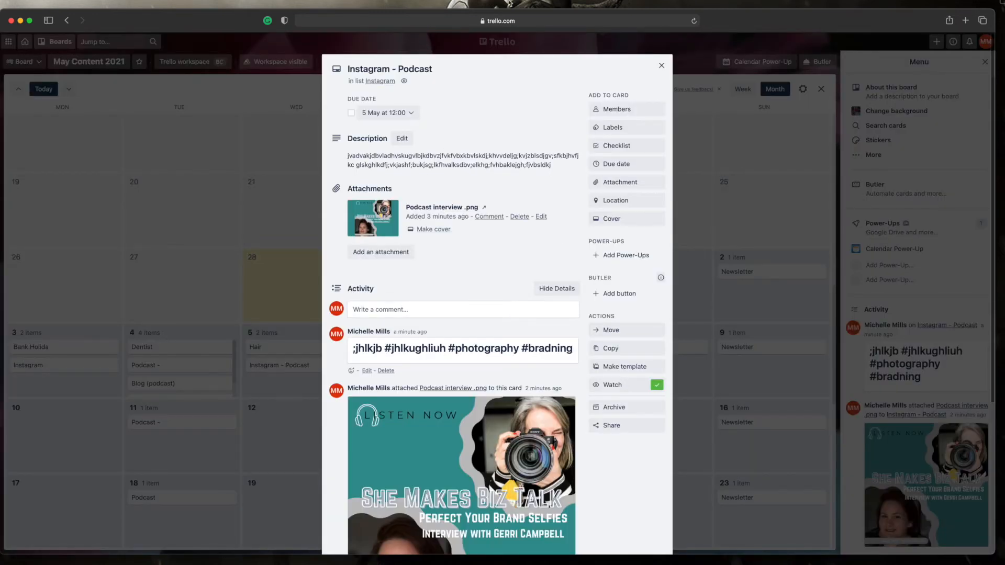
click(661, 66)
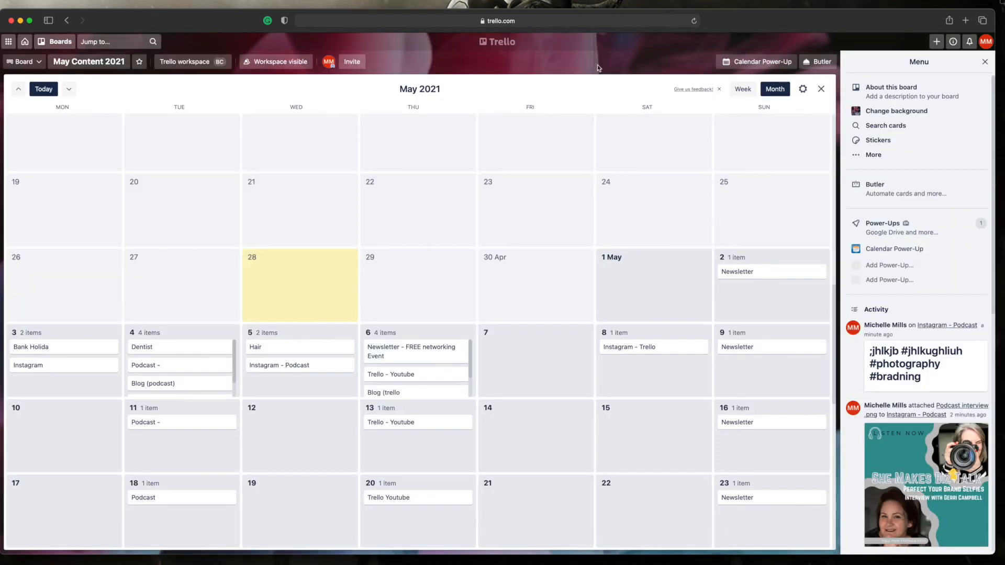
click(296, 365)
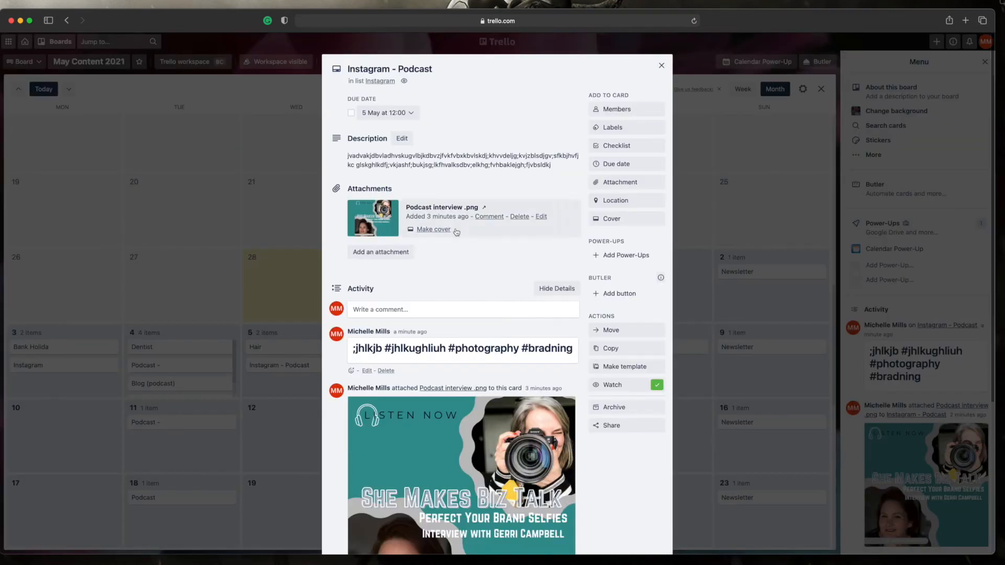
click(662, 67)
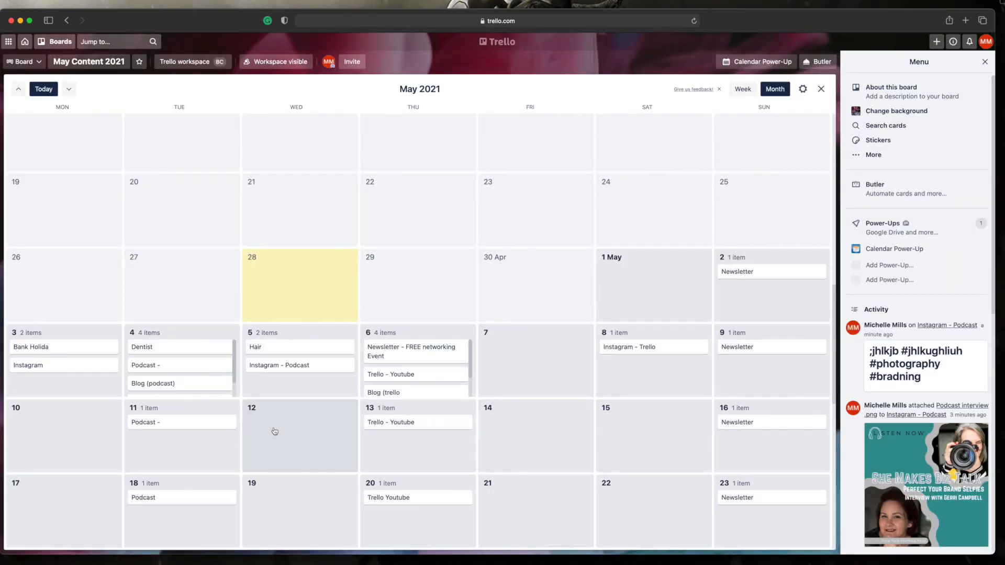
scroll(434, 382, down, 1)
scroll(433, 382, up, 1)
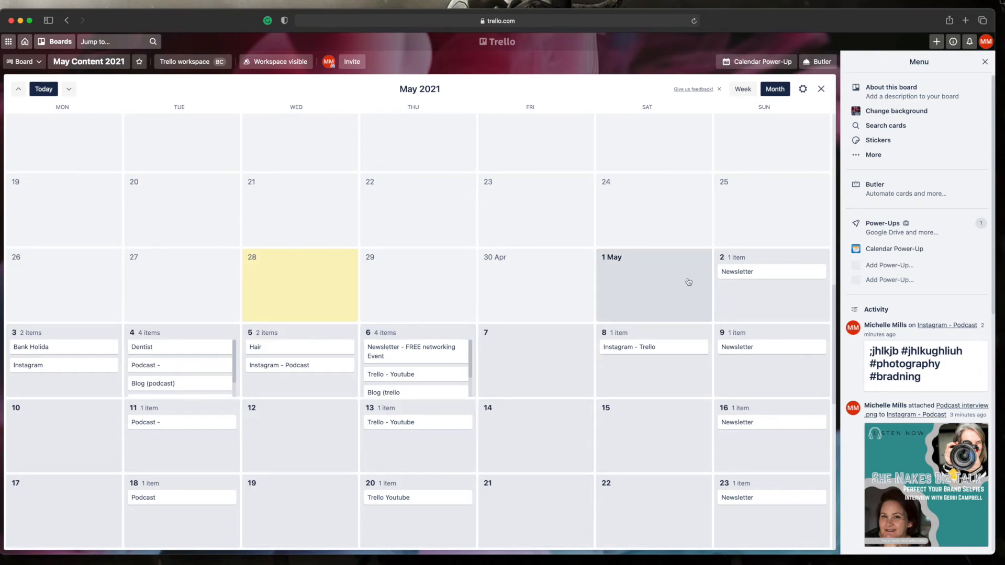
Step: Leave the calendar and copy the description text of the "Instagram - Podcast" card in the Instagram list
click(821, 89)
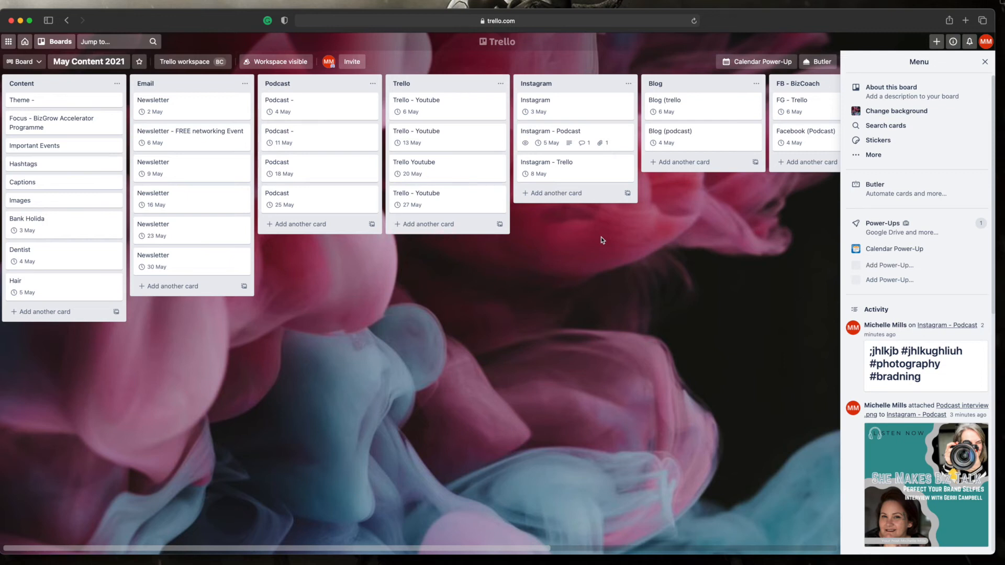
click(589, 136)
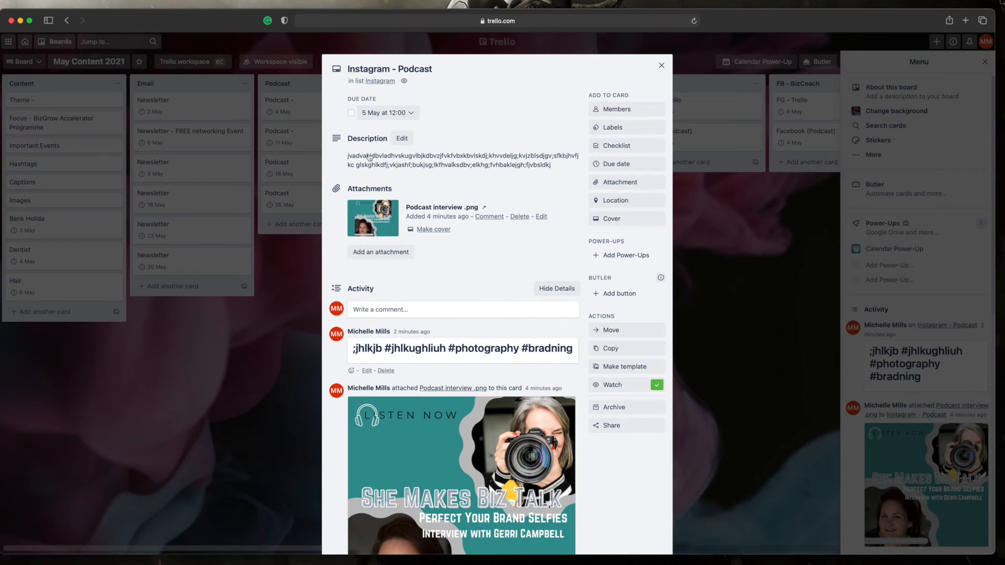
click(563, 173)
key(super+c)
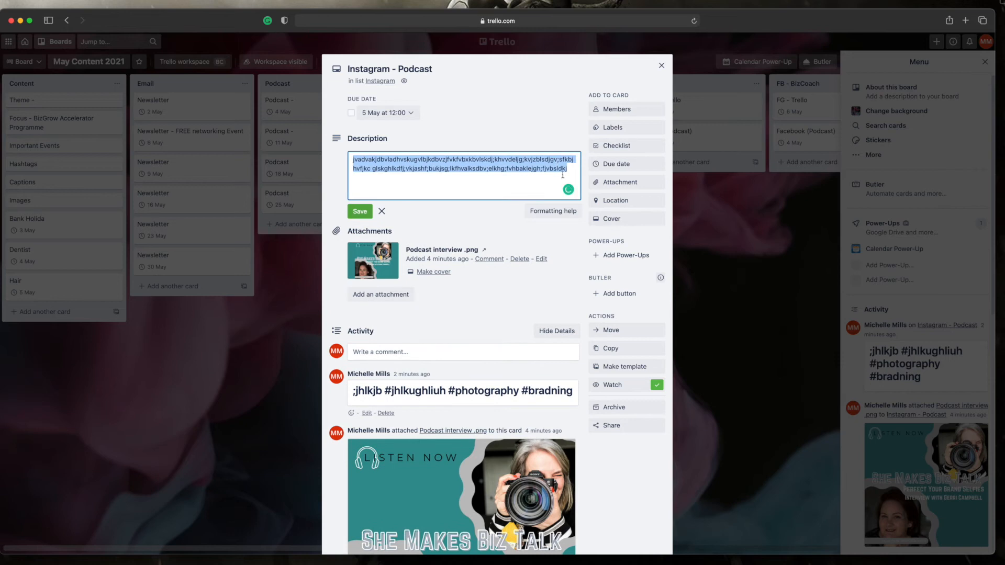
click(661, 66)
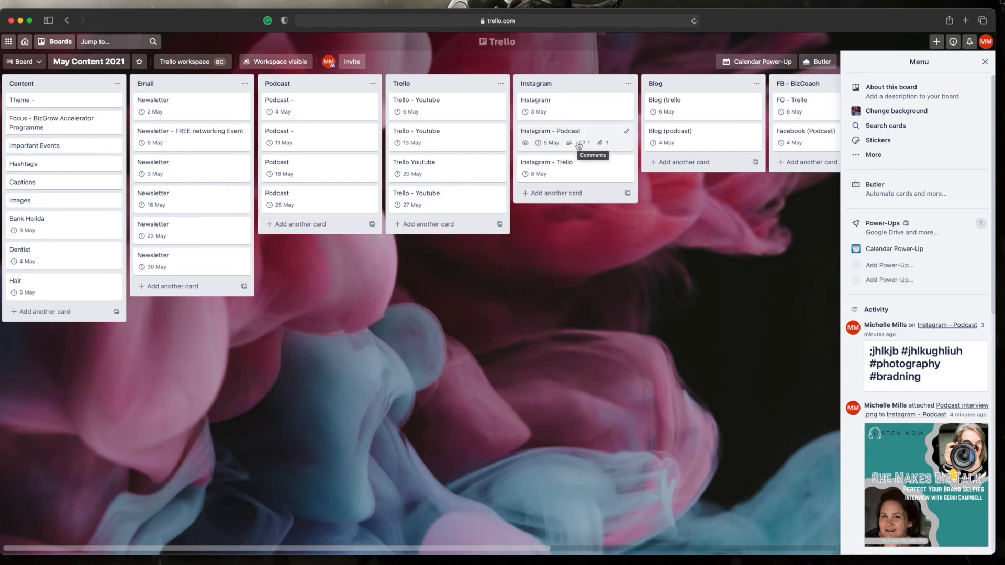
Step: Post the copied placeholder caption as a comment on the "Captions" card in the Content list
click(22, 183)
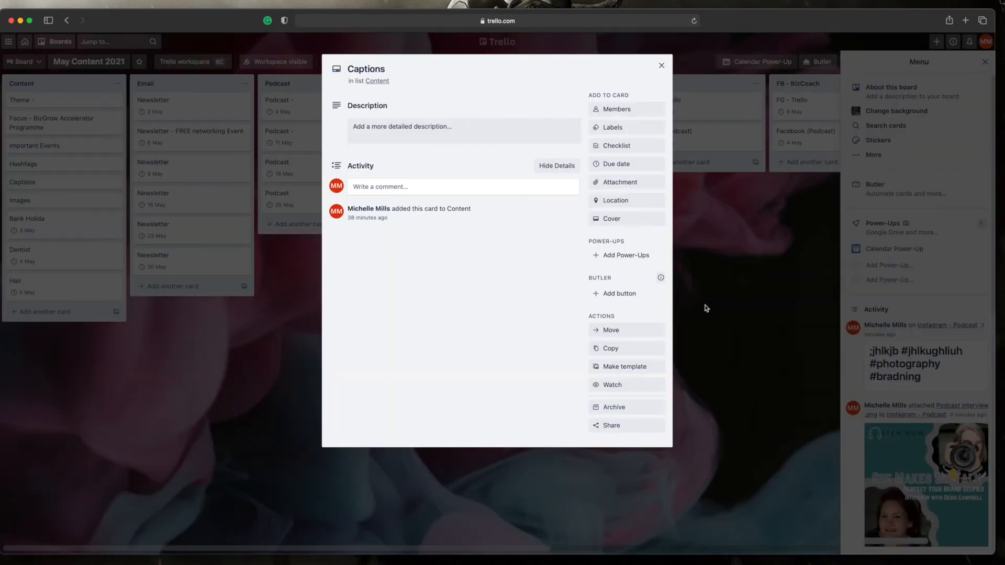
click(365, 187)
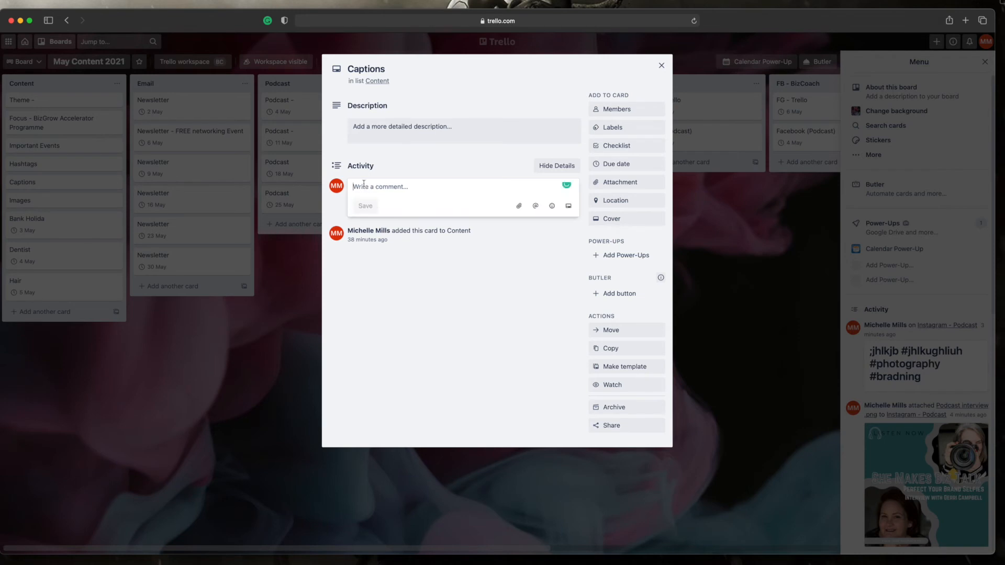
text(jvaevakjdbvladhvskugvlbjkdbvzjfvkfvbxkbvlskdj;khvvdeljg;kvjzblsdjgv;sfkbjhvfjkc glskghlkdfj;vkjashf;bukjsg;lkfhvalksdbv;elkhg;fvhbaklejgh;fjvbsldkj)
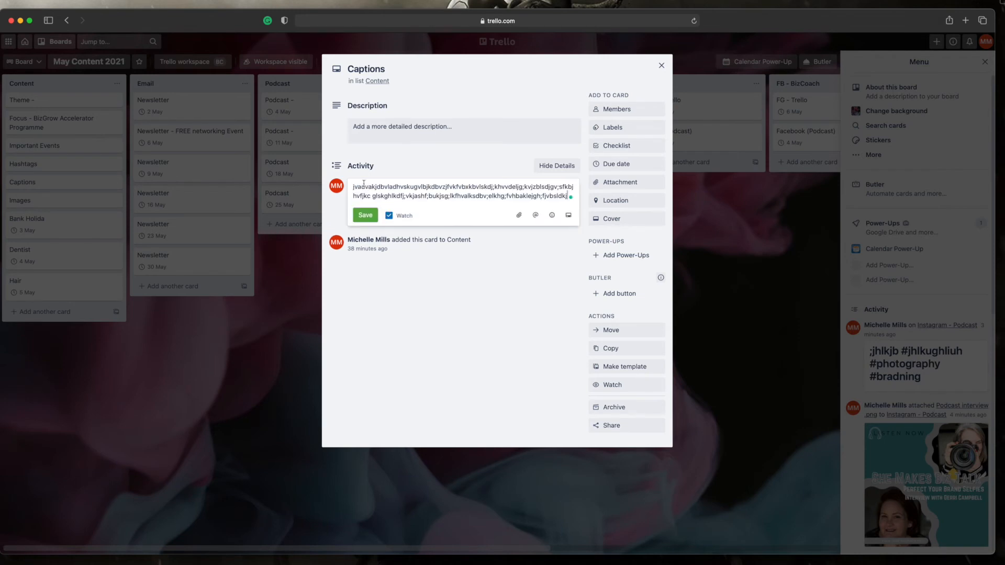
click(366, 216)
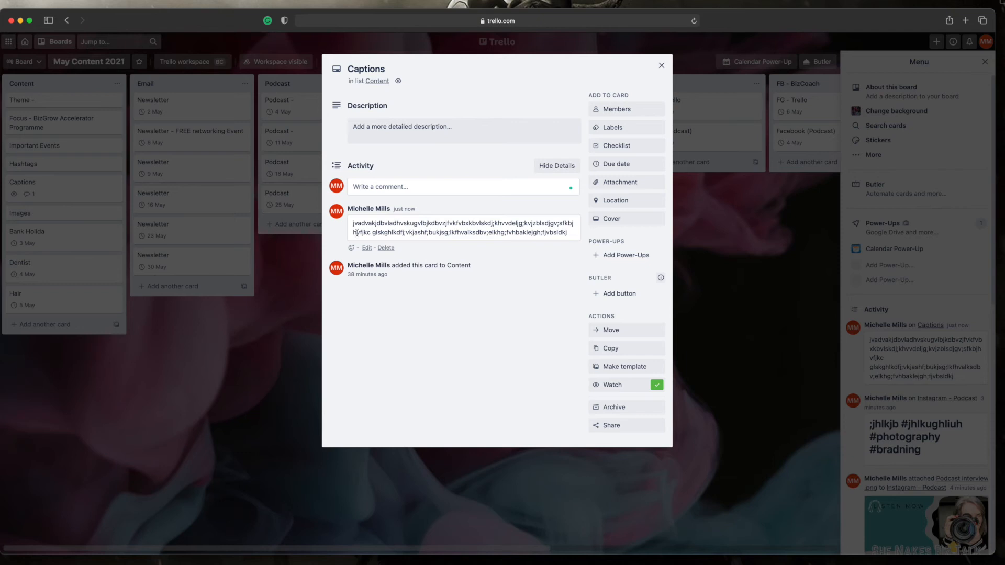
Step: Post the same placeholder caption as two more comments on the "Captions" card and close the card
click(383, 188)
key(super+v)
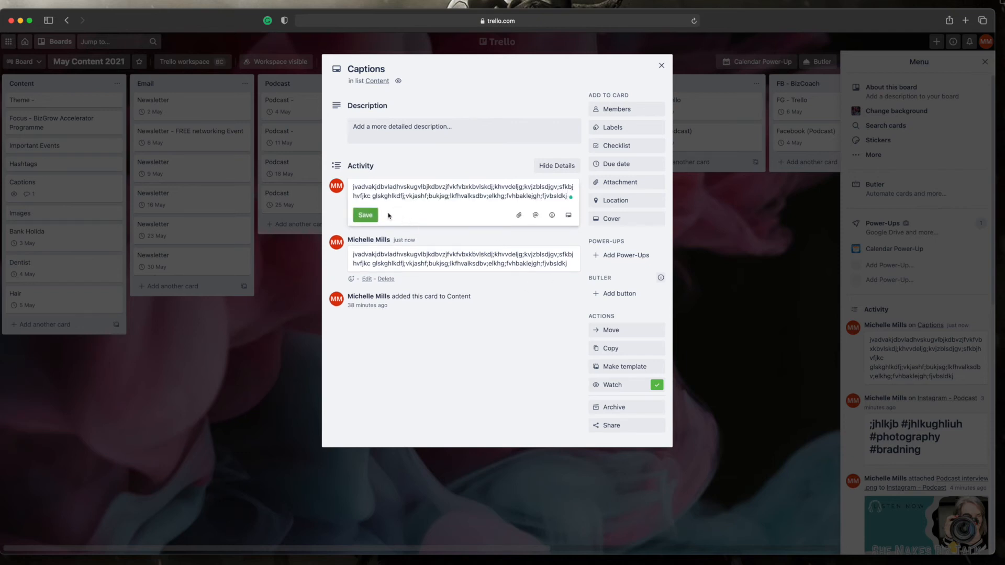
click(368, 222)
key(super+v)
click(366, 215)
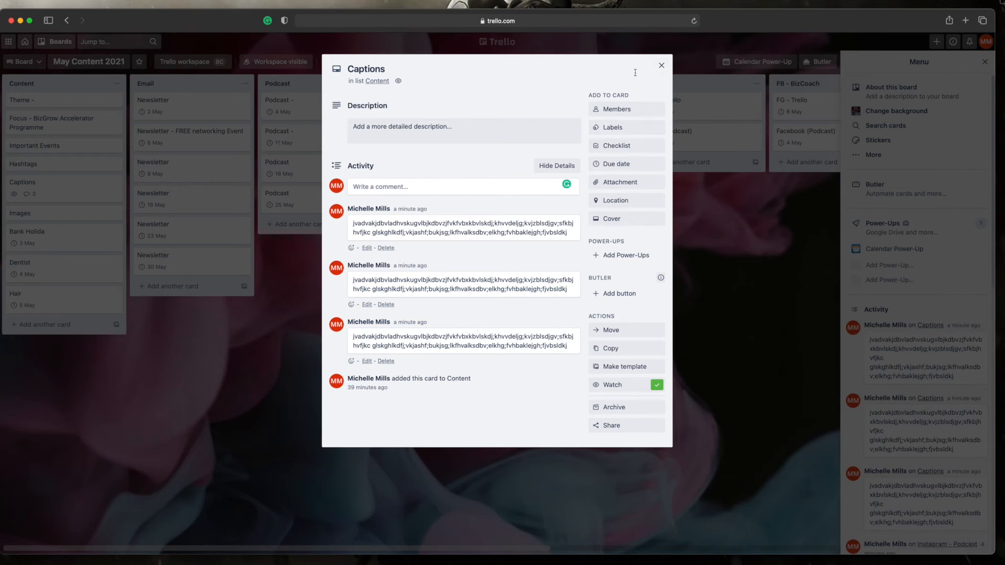
click(661, 66)
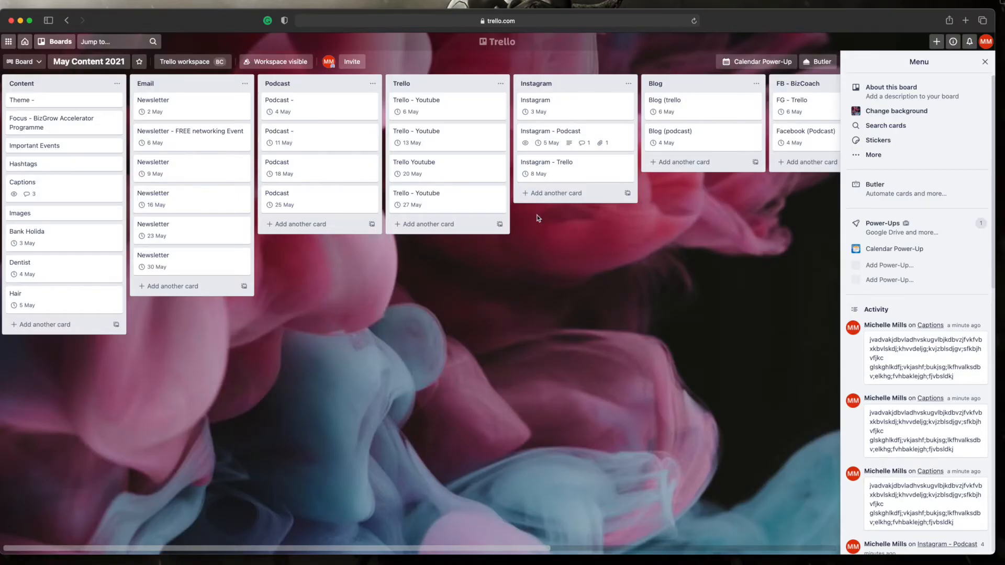
Step: Copy the hashtag comment ";jhlkjb #jhlkughliuh #photography #bradning" from the "Instagram - Podcast" card
click(556, 135)
drag(353, 348, 583, 356)
key(super+c)
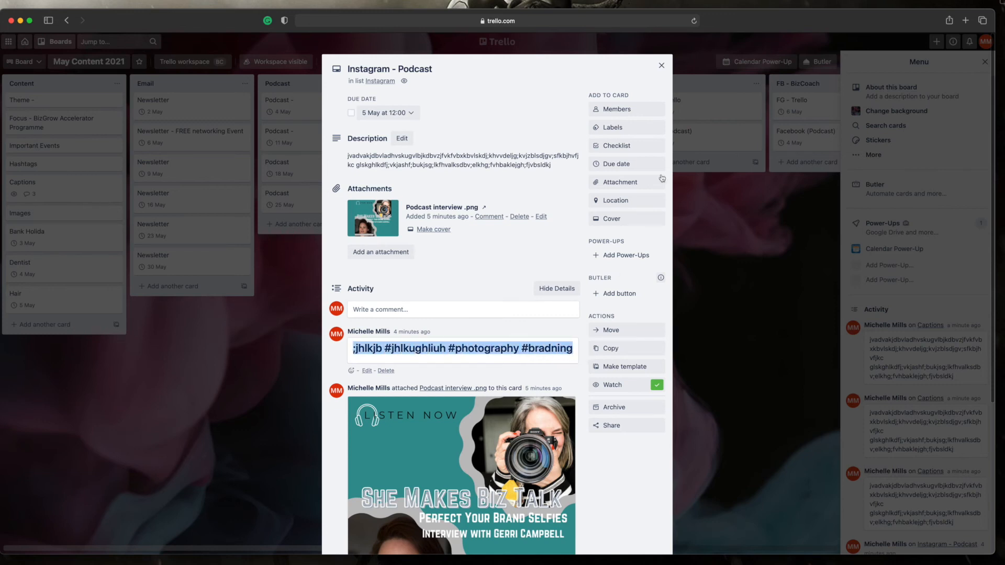
click(661, 65)
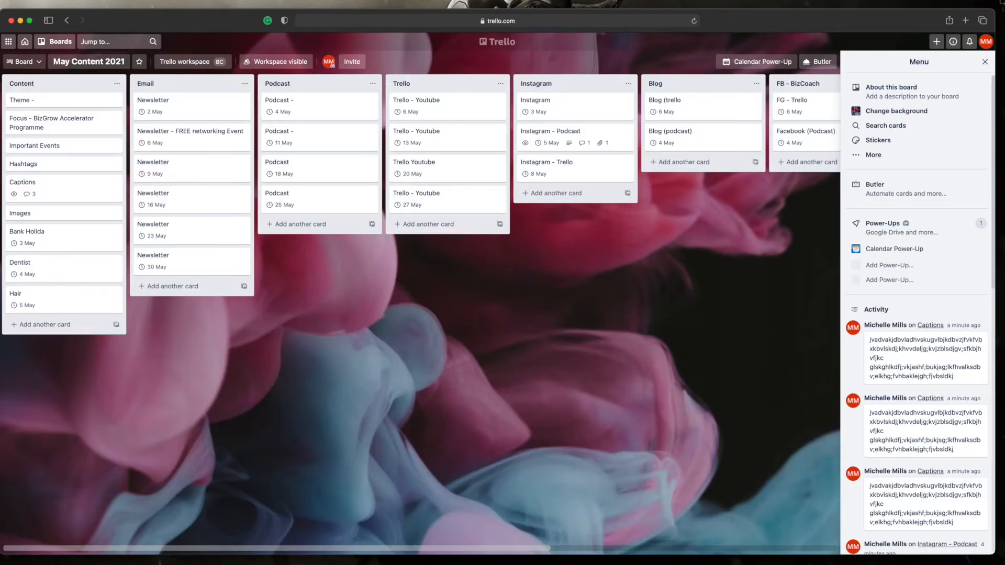
Step: Post the copied hashtags as a comment on the "Hashtags" card in the Content list
click(35, 164)
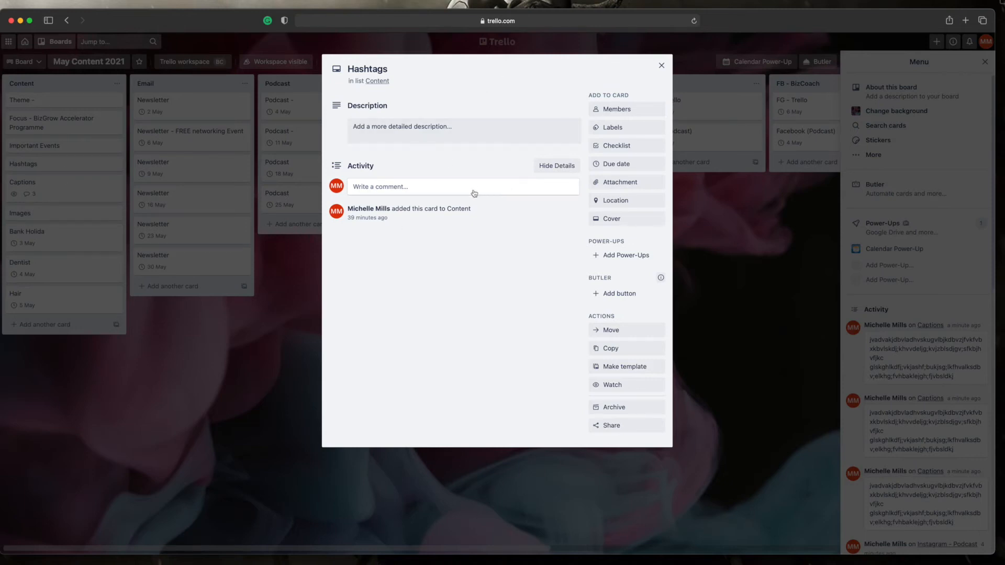
click(408, 188)
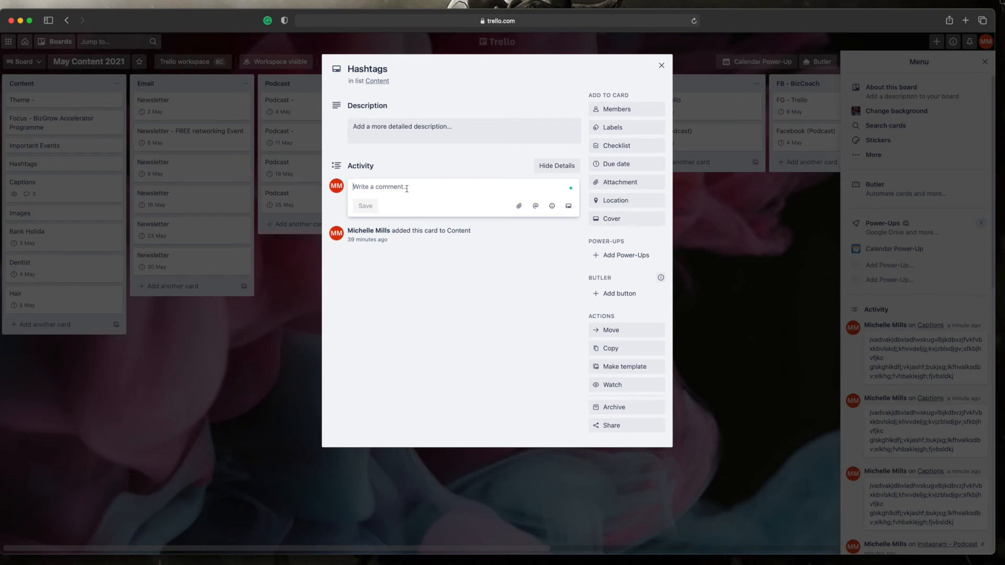
click(569, 208)
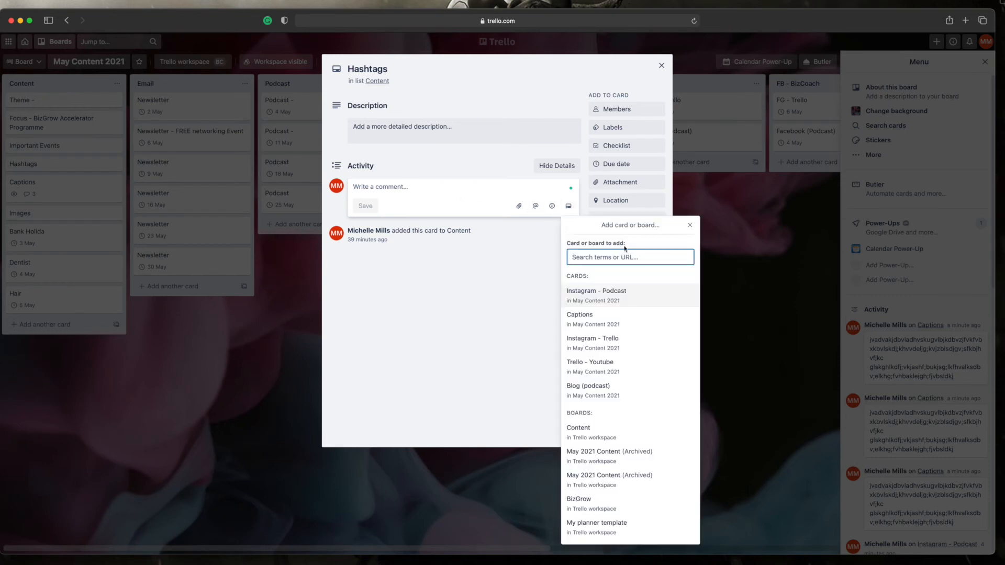
click(690, 225)
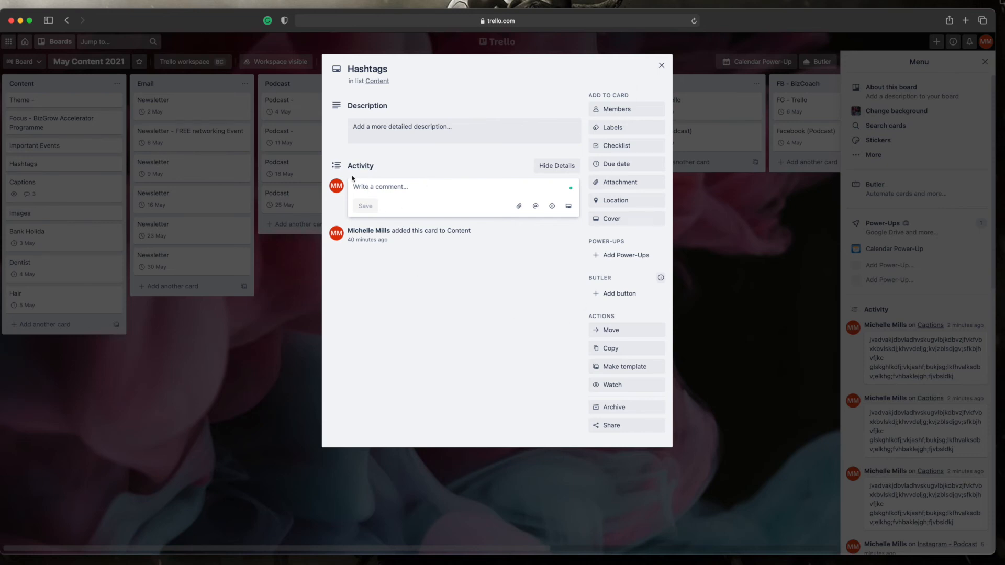
key(super+v)
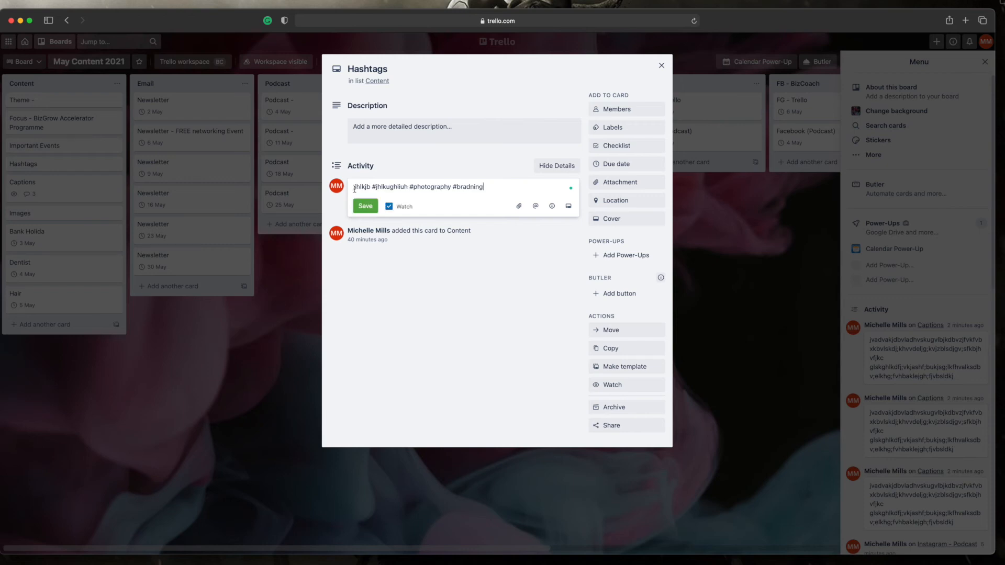
click(365, 205)
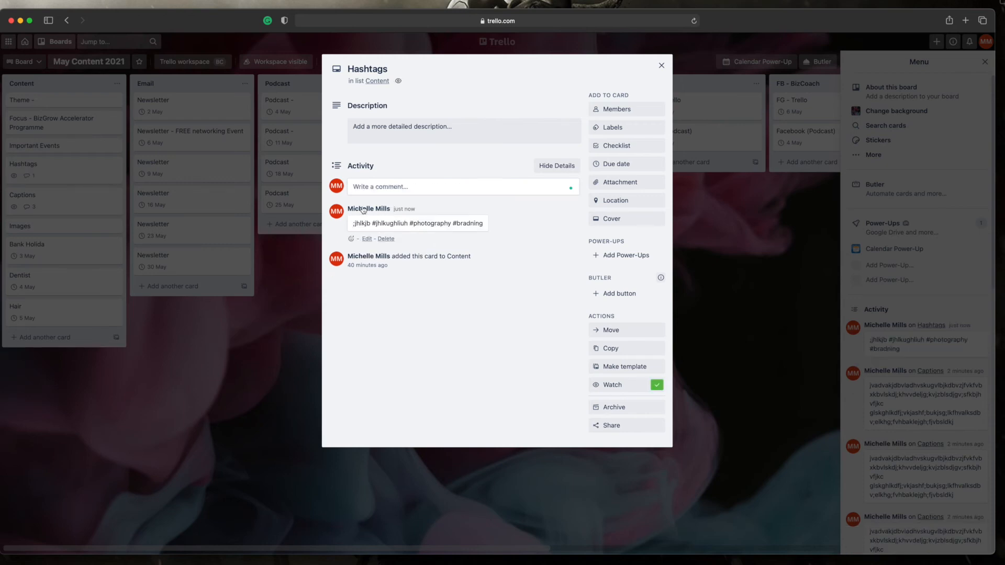
Step: Post ";jhlkjb #jhlkughliuh #photography #bradning" as three more separate comments on the "Hashtags" card and close the card
text(;jhlkjb #jhlkughliuh #photography #bradning)
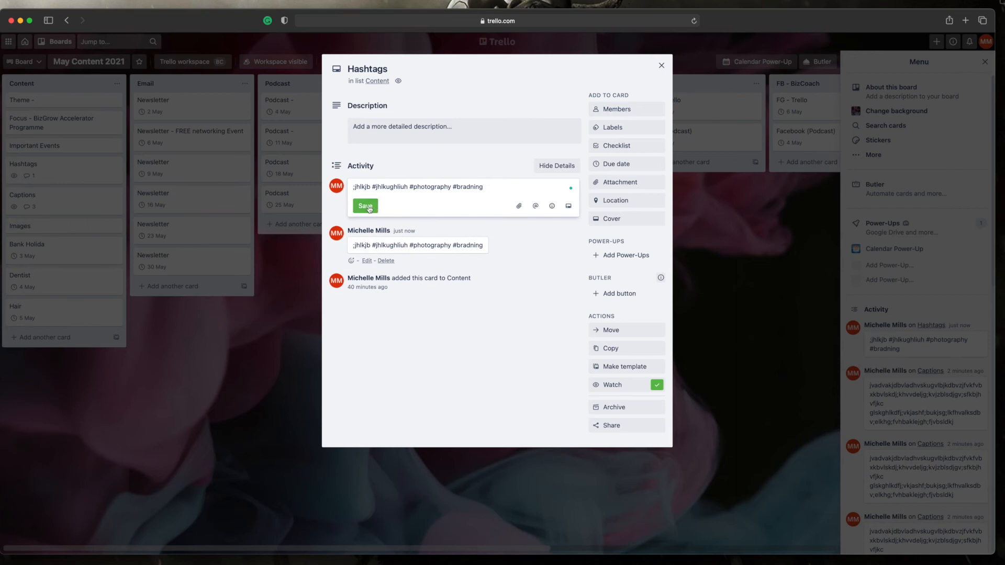
click(366, 206)
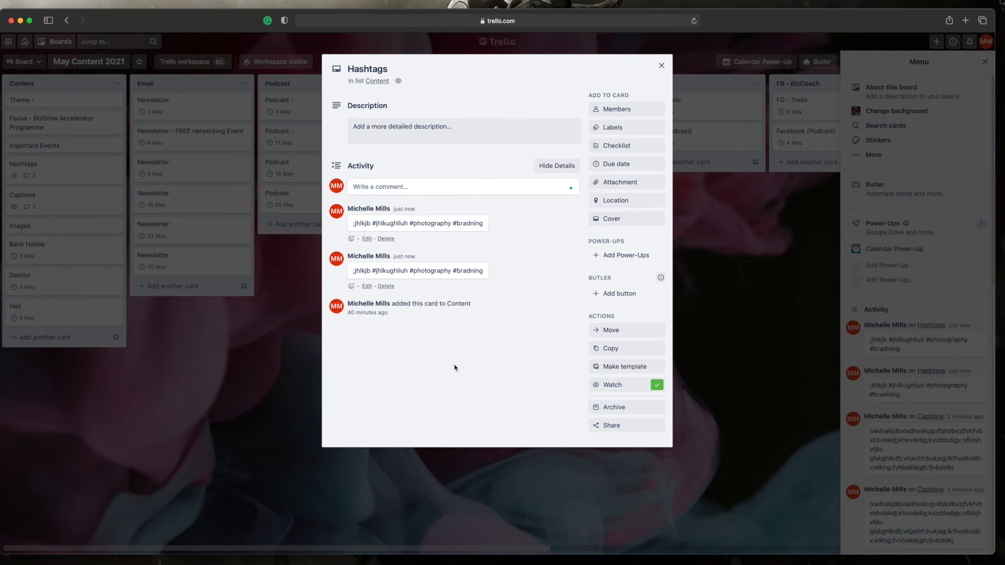
click(407, 192)
text(;jhlkjb #jhlkughliuh #photography #bradning)
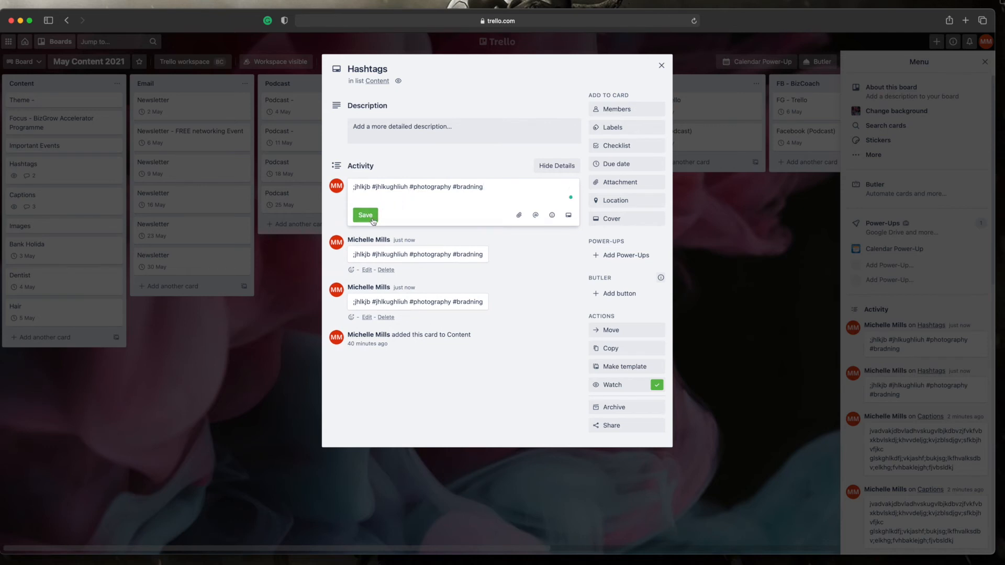
click(369, 214)
click(374, 187)
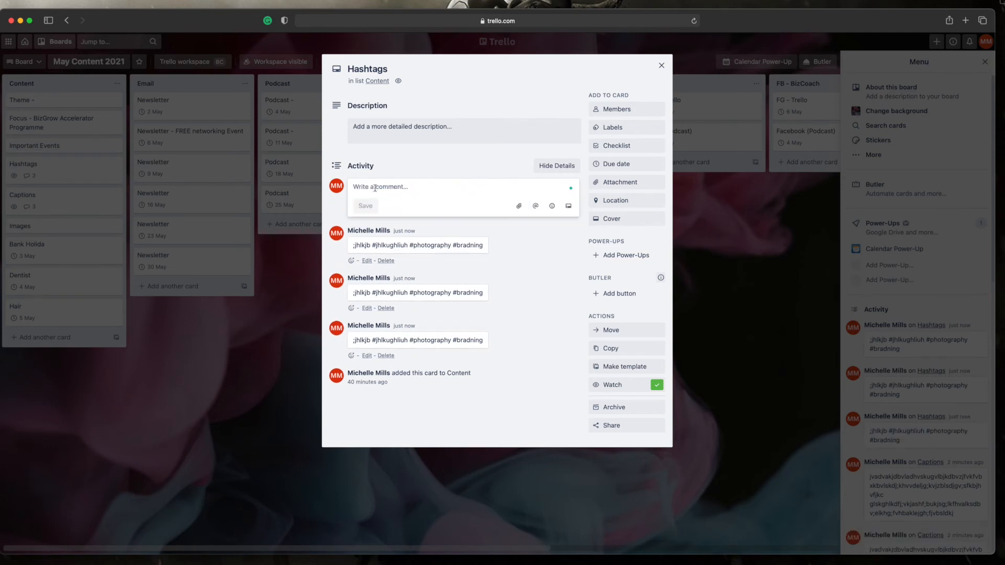
text(;jhlkjb #jhlkughliuh #photography #bradning)
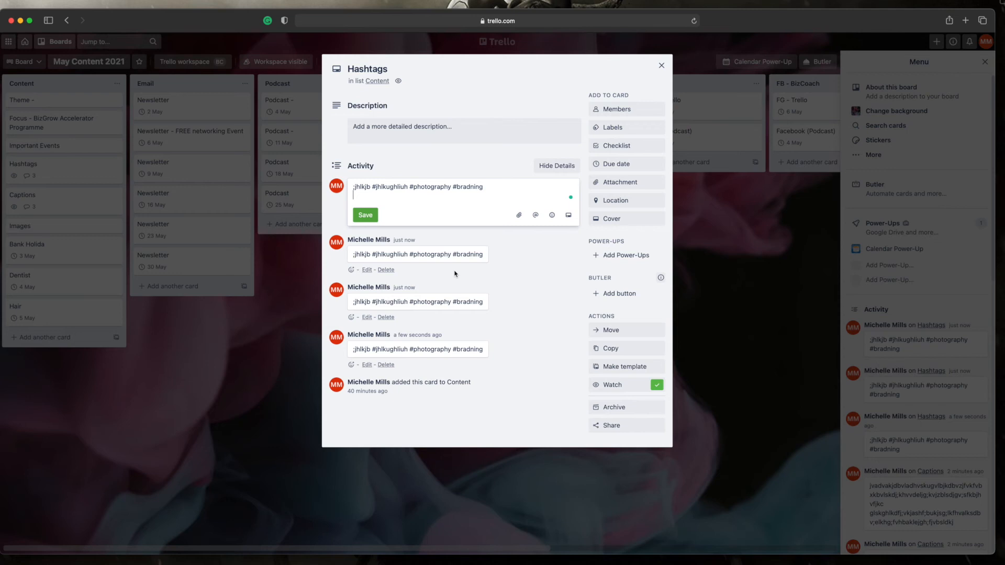
click(365, 215)
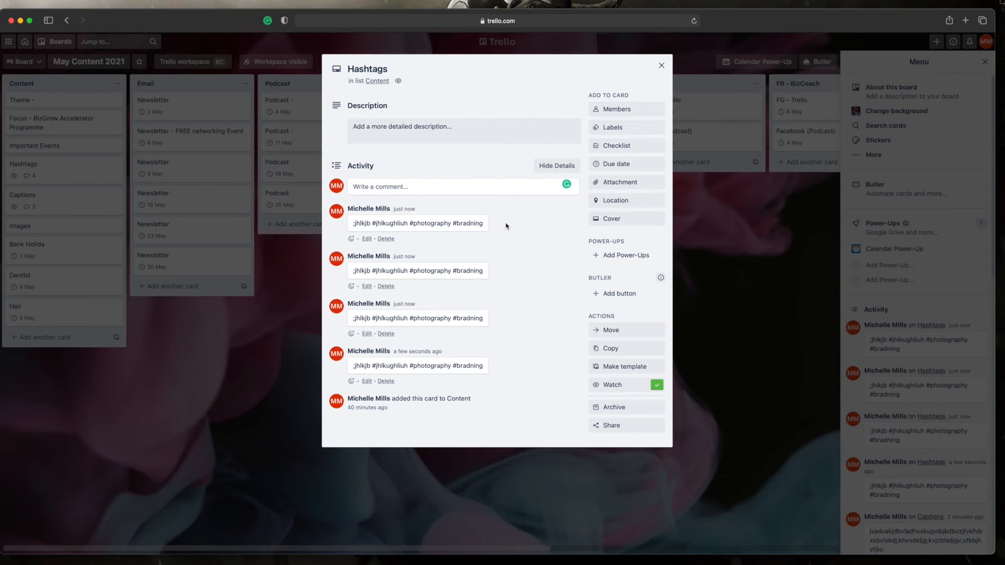
click(663, 65)
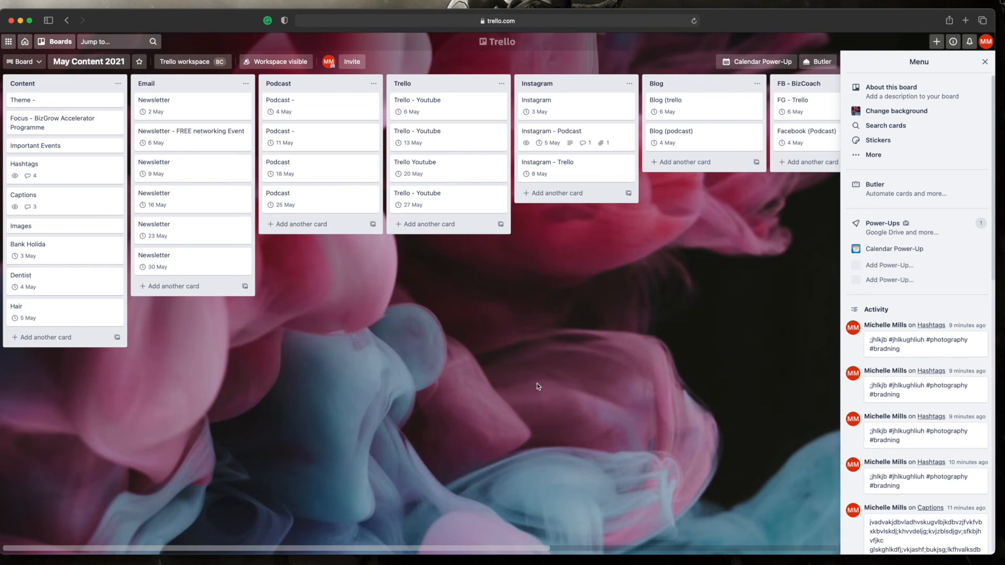
Step: Create a light blue "To do" label from the 2 May "Newsletter" card in the Email list
click(167, 103)
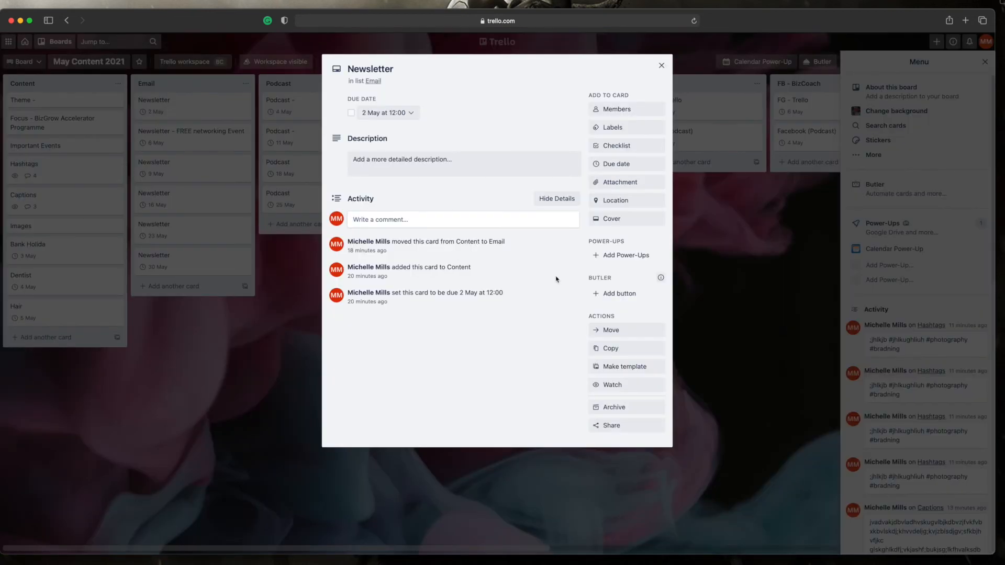
click(623, 130)
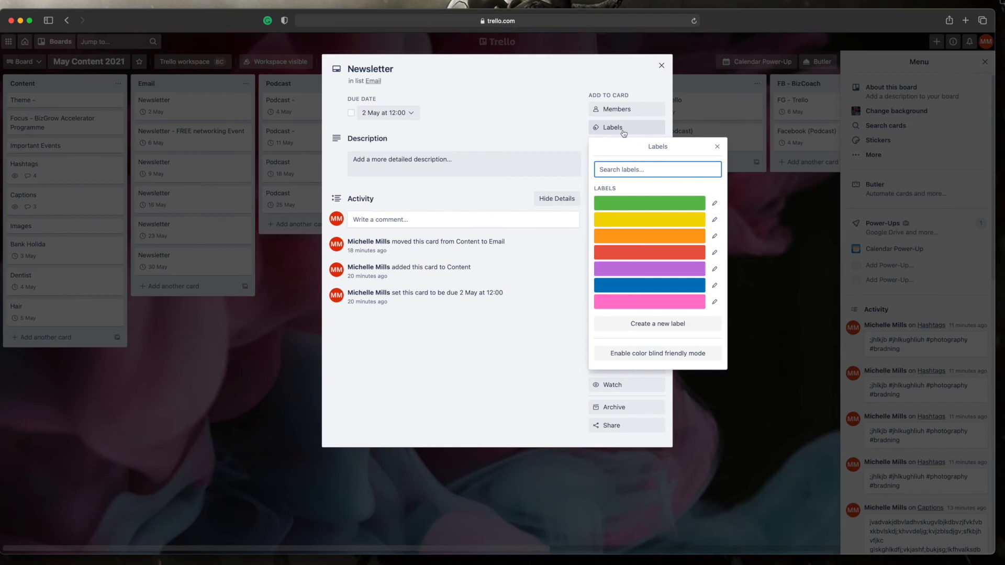
click(654, 326)
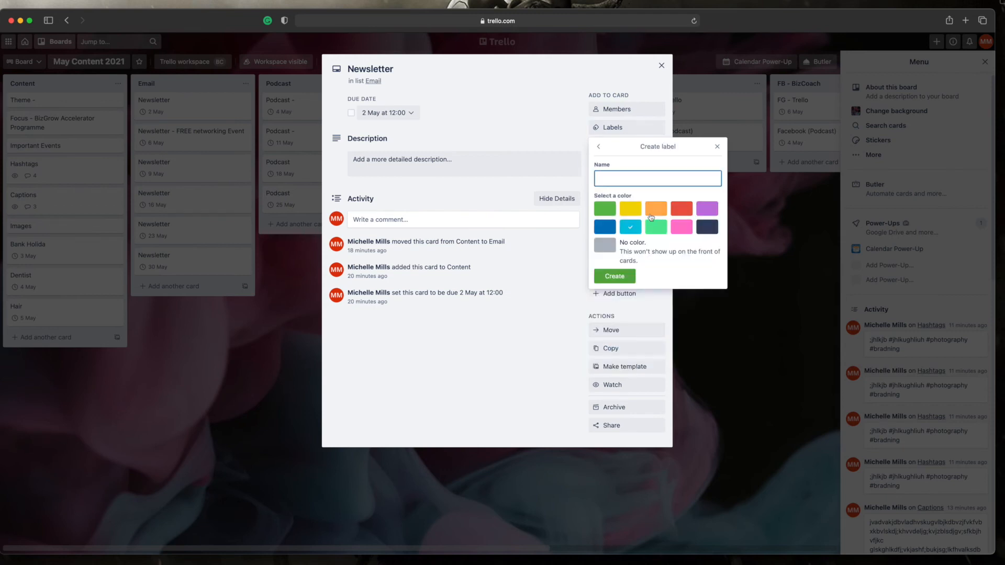
text(To do)
click(615, 276)
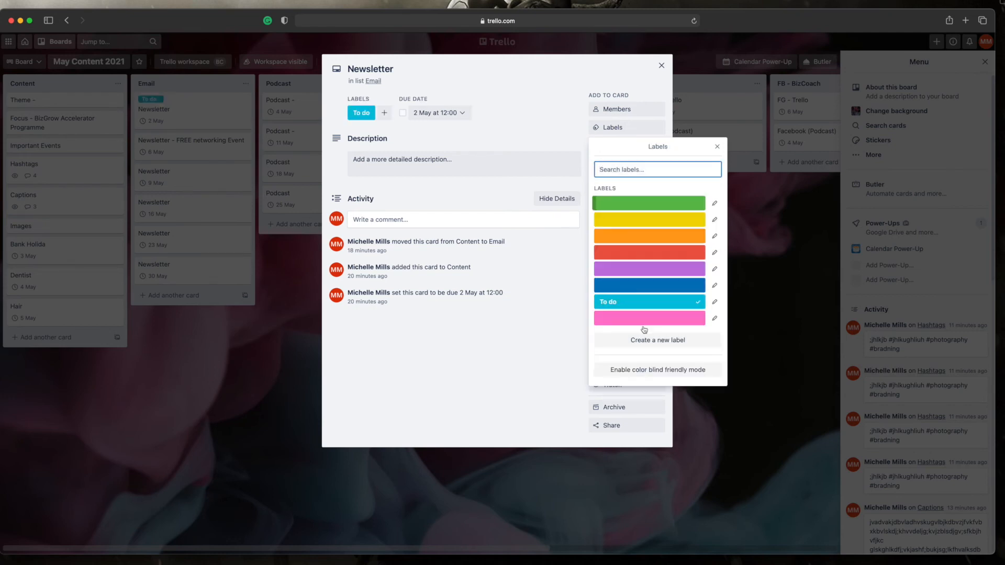
Step: Create a yellow label named "Scheduled" from the same Newsletter card
click(680, 342)
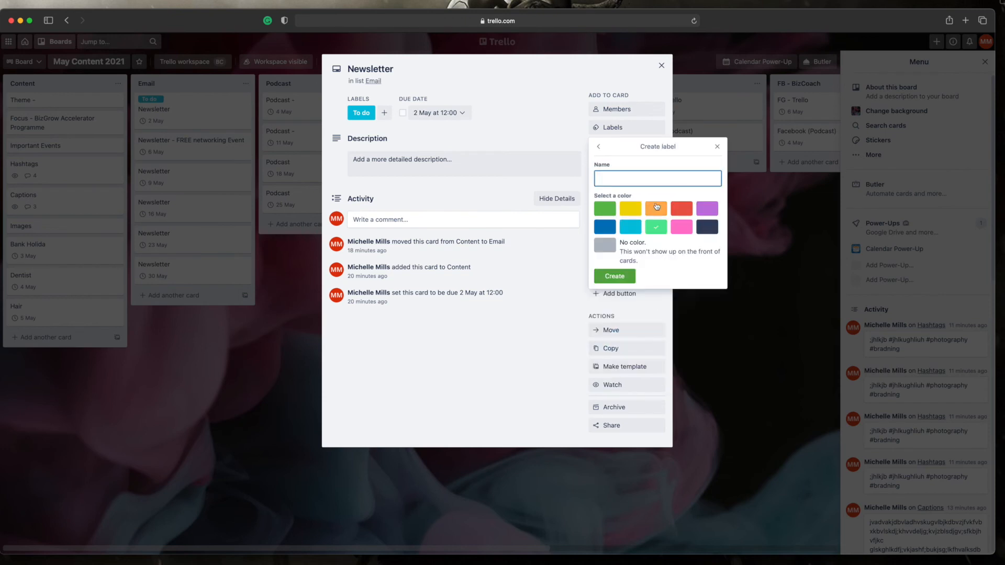
click(631, 210)
click(616, 180)
text(Scheduled)
key(Return)
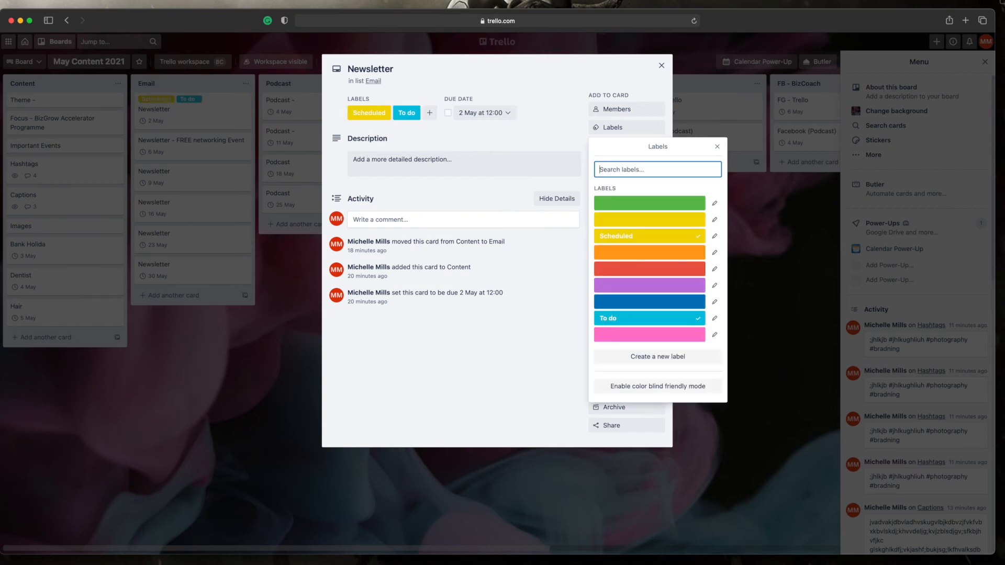
Step: Create a pink label named "Posted" and close the label list
click(650, 358)
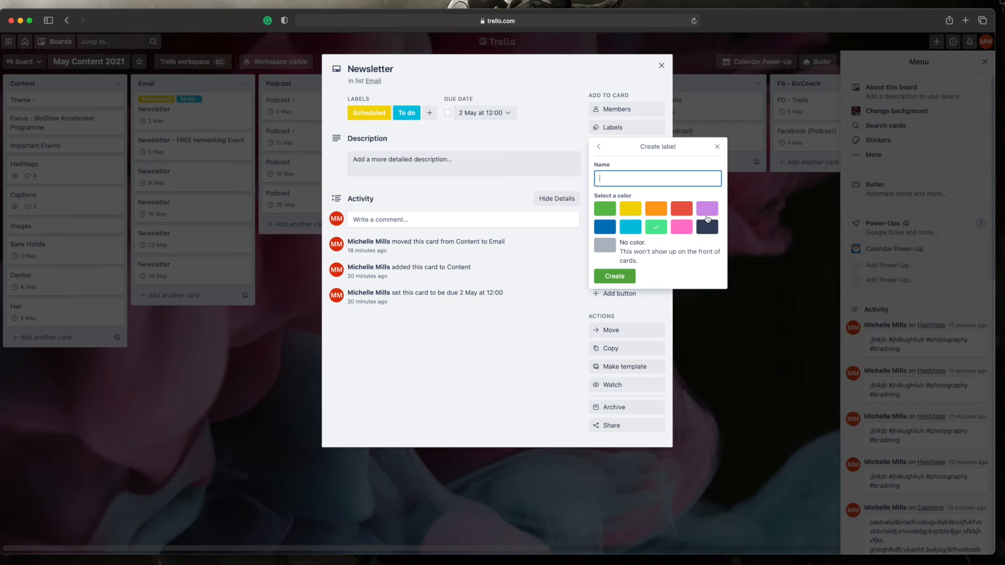
click(682, 230)
click(621, 180)
text(Posted)
click(623, 276)
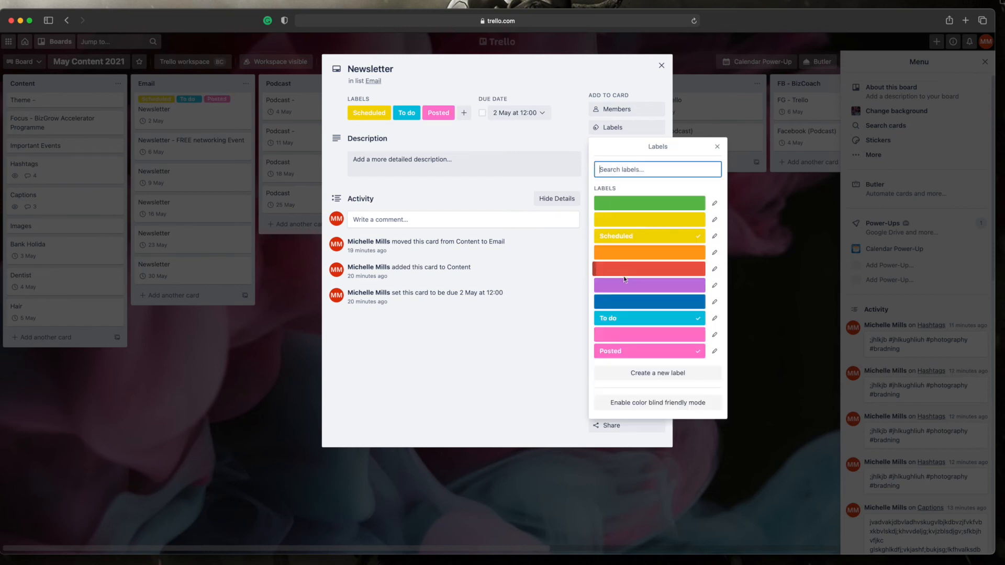
click(717, 146)
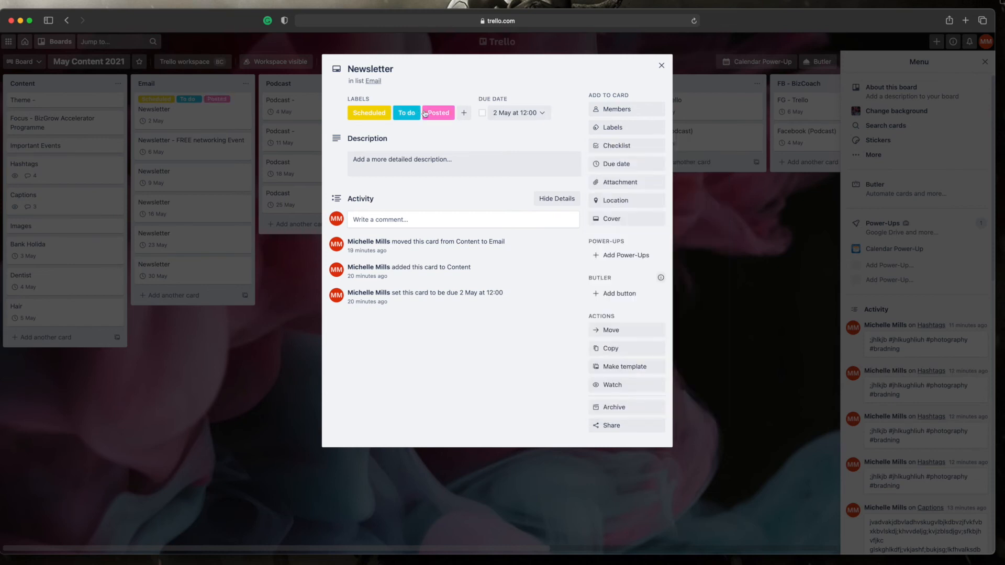
Step: Remove the "Scheduled", "To do" and "Posted" labels from the 2 May Newsletter card and close the card
click(405, 115)
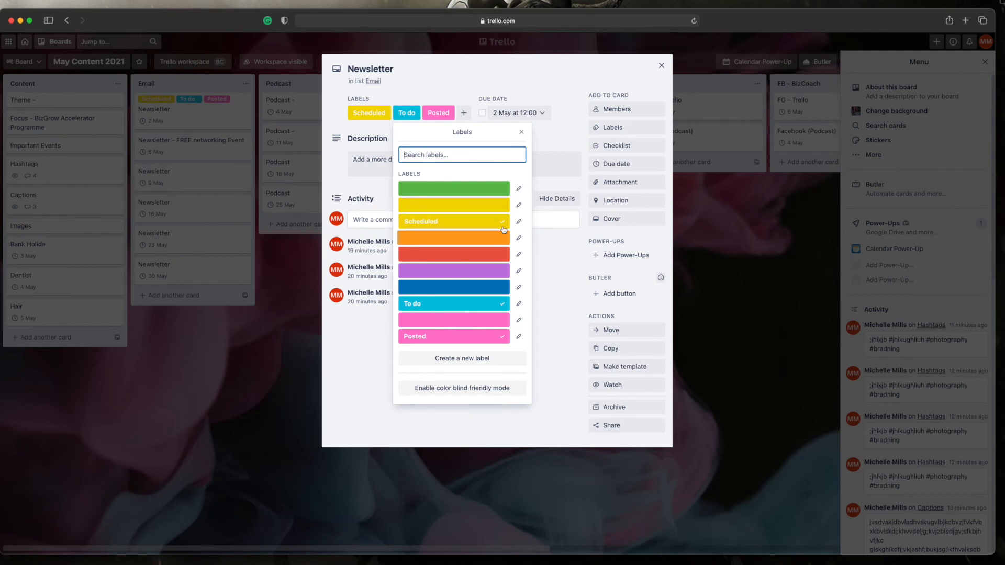
click(503, 223)
click(501, 304)
click(501, 337)
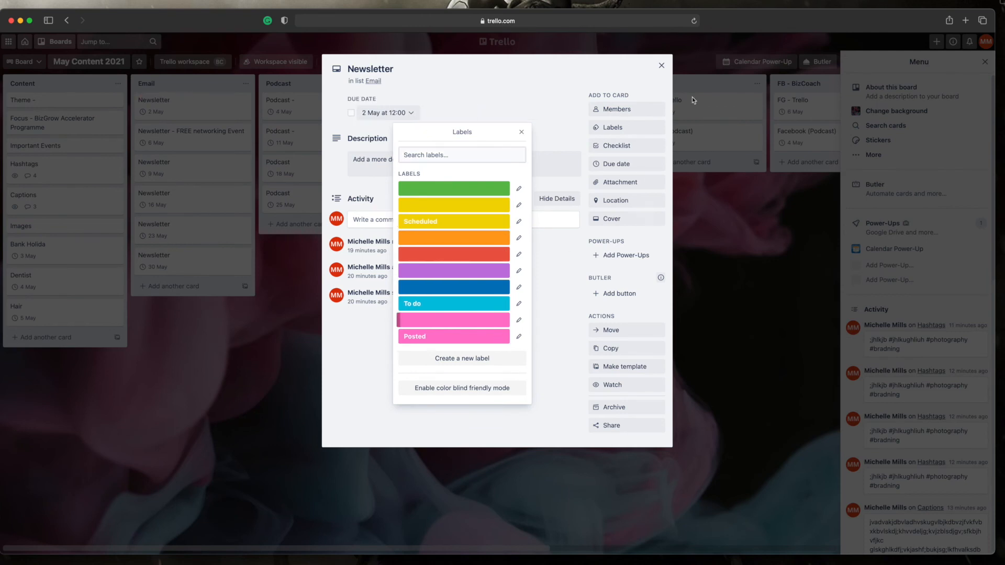
click(661, 66)
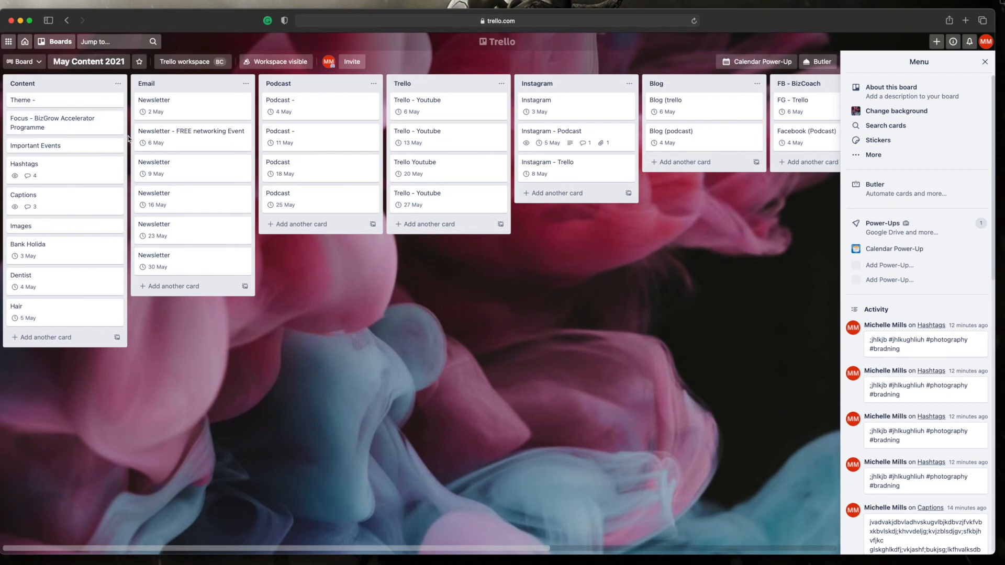
Step: Apply the "Posted" label to the 2 May Newsletter card in the Email list and close the card
click(192, 111)
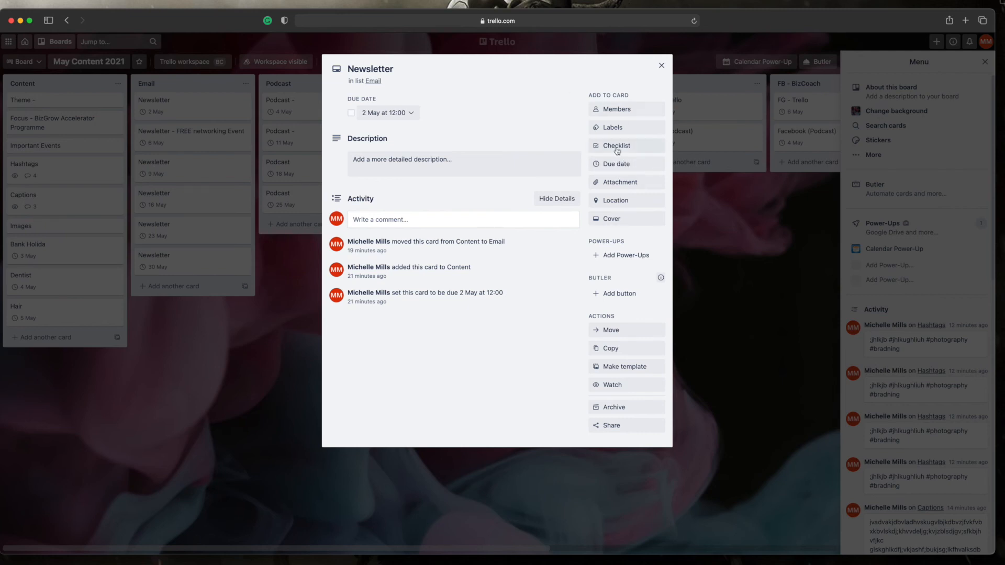
click(610, 131)
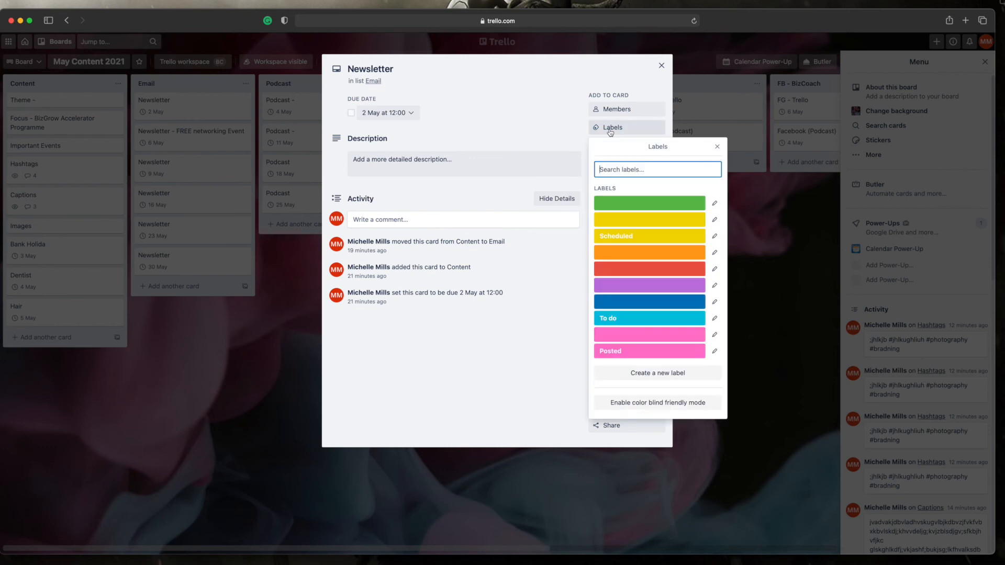
click(624, 353)
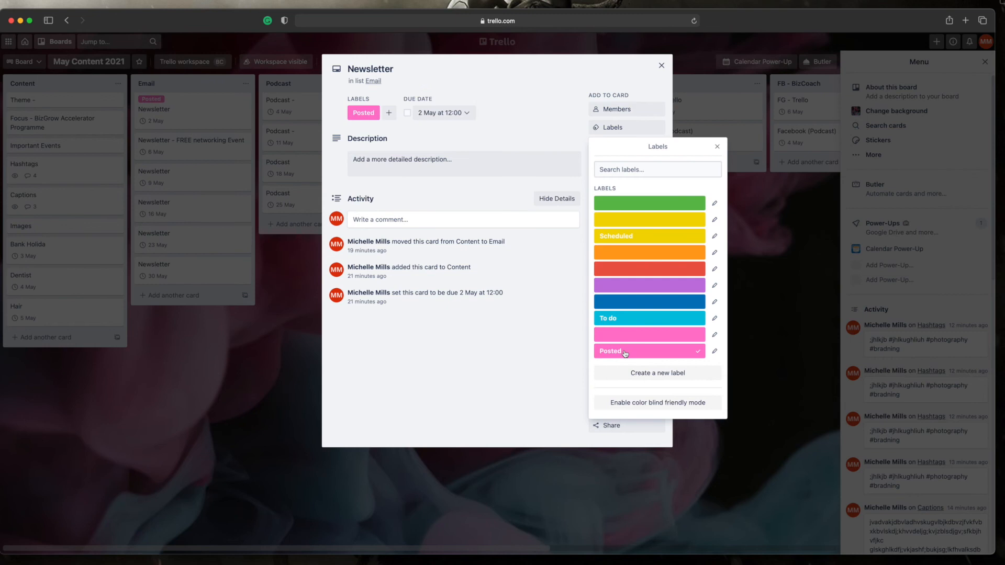
click(717, 146)
click(662, 65)
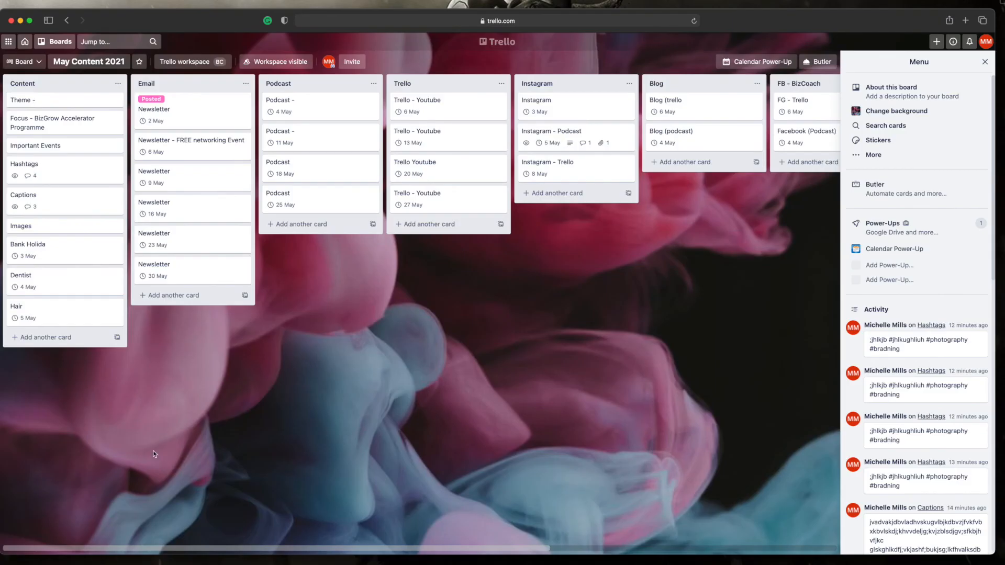
Step: Apply the "Scheduled" label to the "Newsletter - FREE networking Event" card and close the card
click(200, 143)
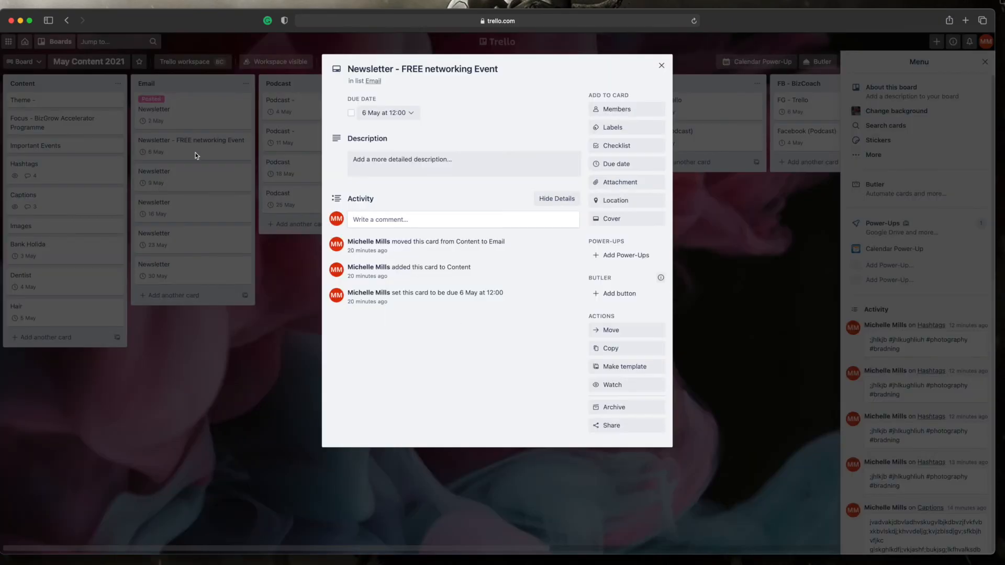
click(613, 128)
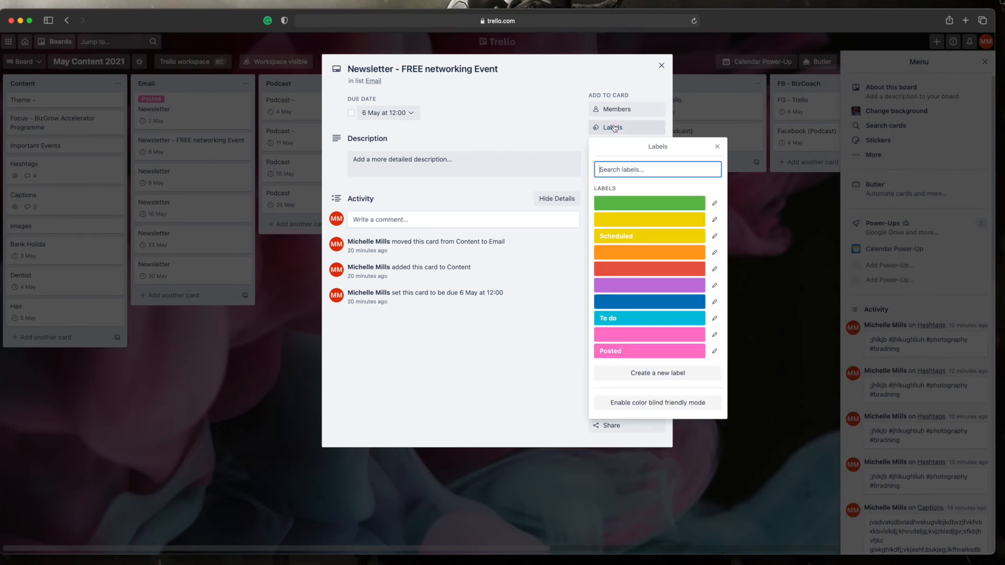
text(d)
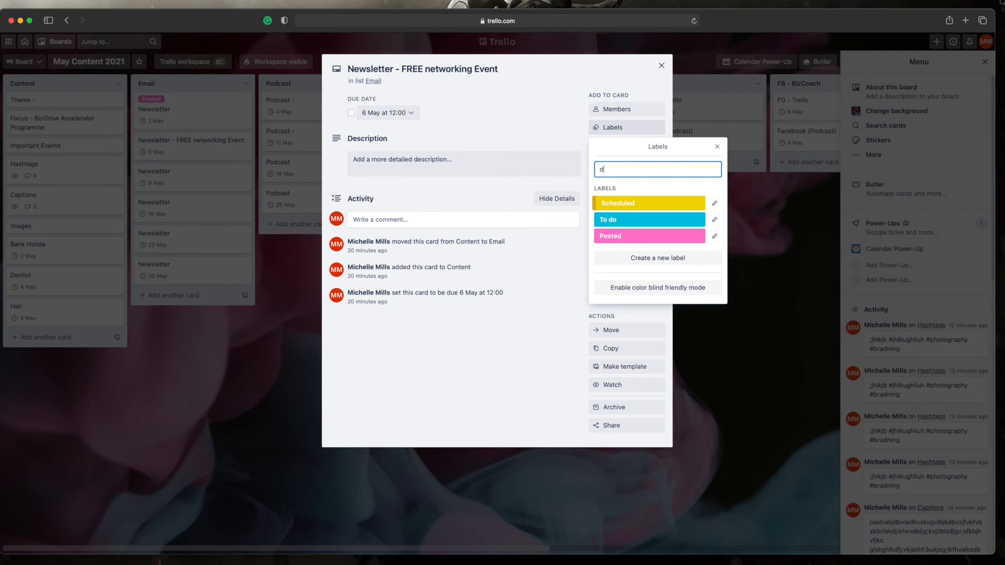
key(BackSpace)
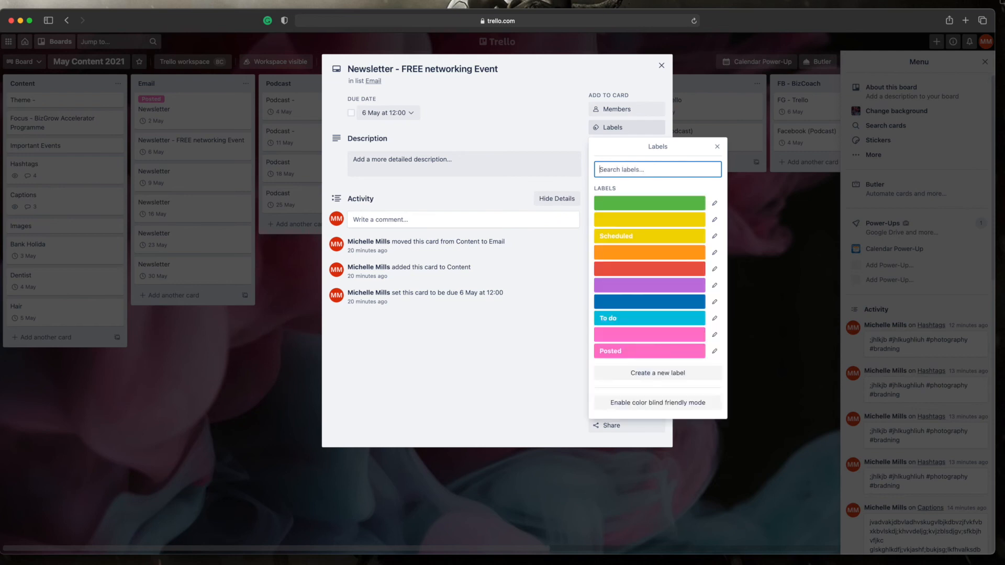
click(620, 241)
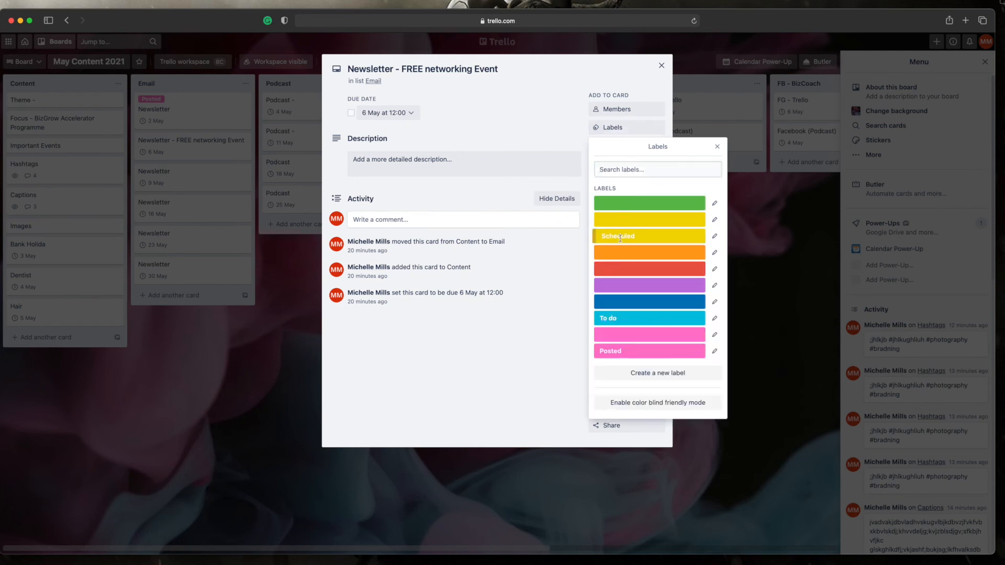
click(660, 66)
Step: Apply the "To do" label to the 9 May Newsletter card, leaving its due date incomplete, and close the card
click(154, 192)
click(155, 192)
click(195, 187)
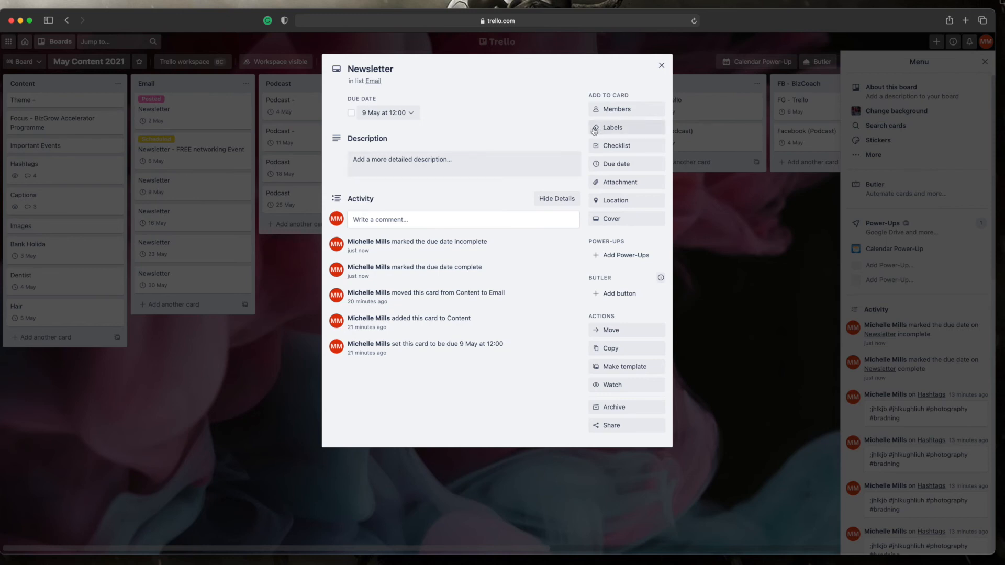
click(624, 128)
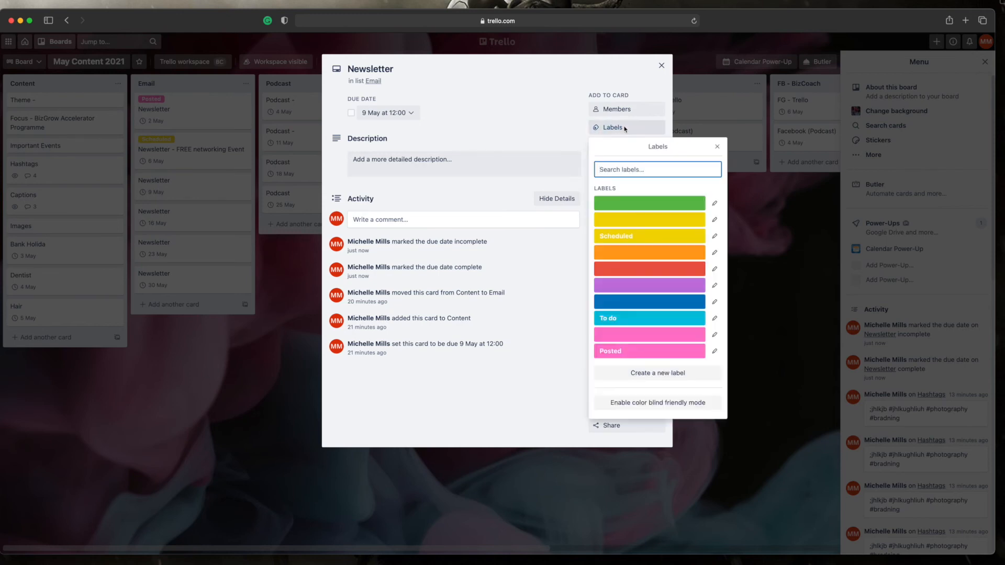
click(618, 318)
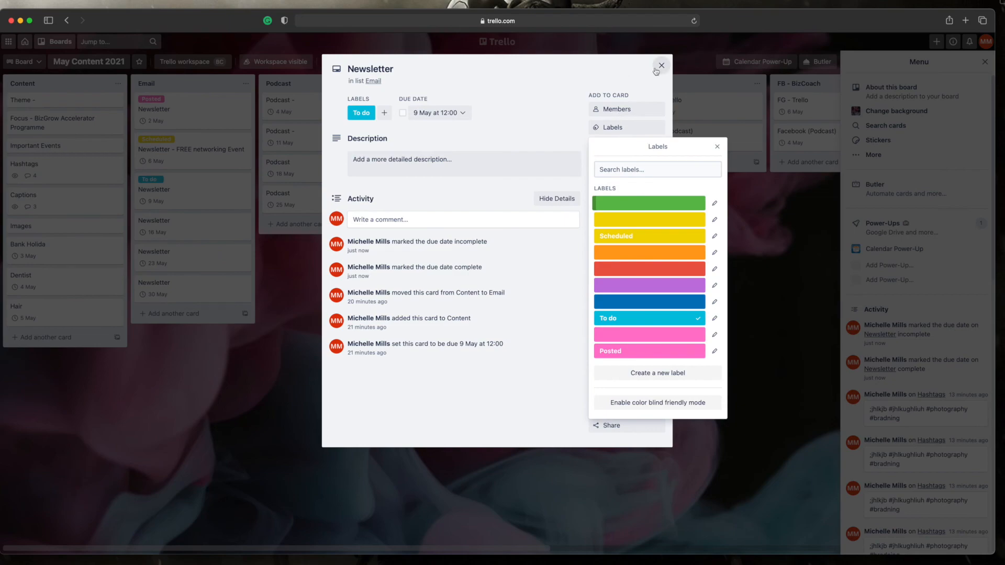
click(658, 68)
Step: Apply the "To do" label to the Newsletter cards due 16 May and 23 May in the Email list
click(206, 229)
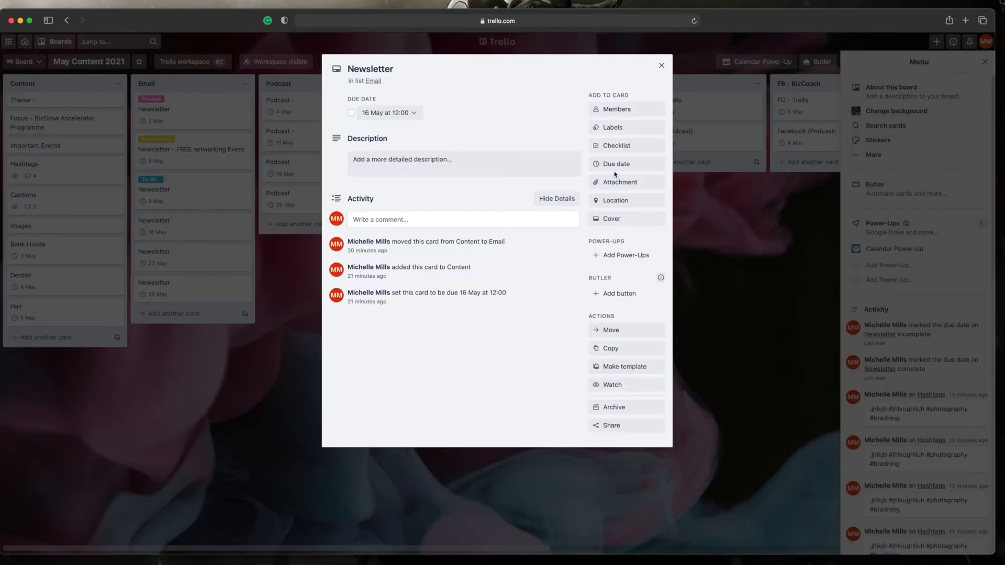
click(613, 128)
click(618, 319)
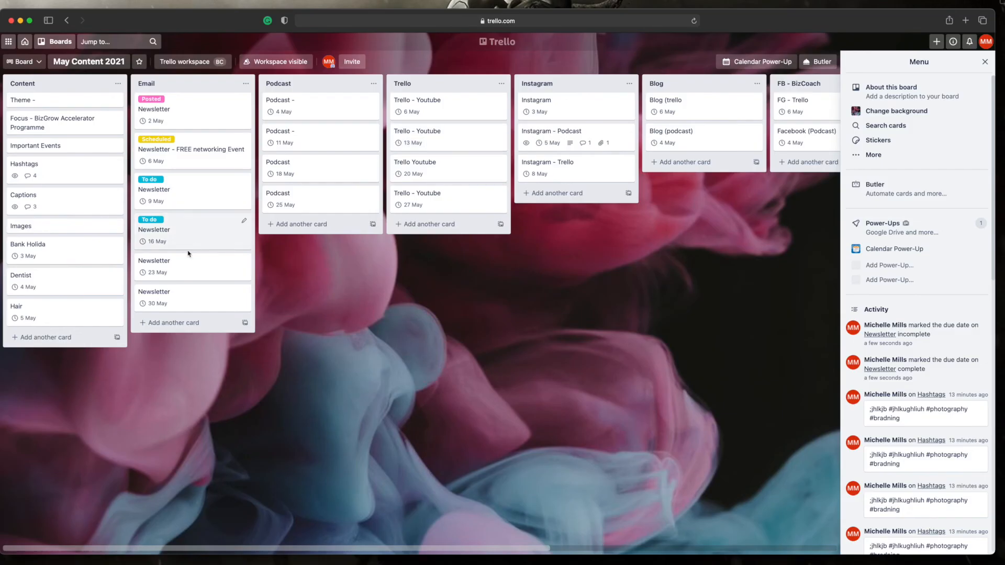
click(662, 65)
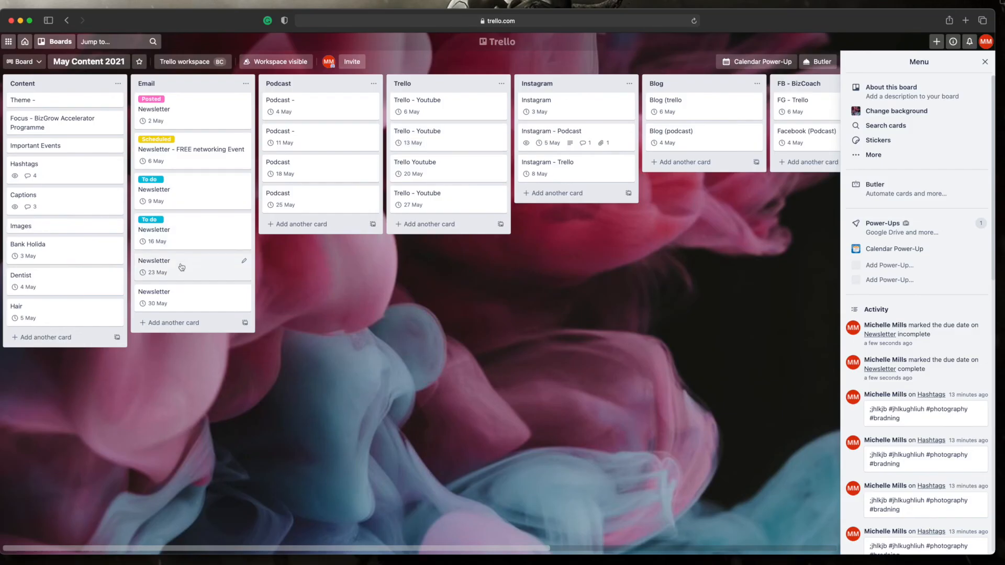
click(182, 267)
click(613, 128)
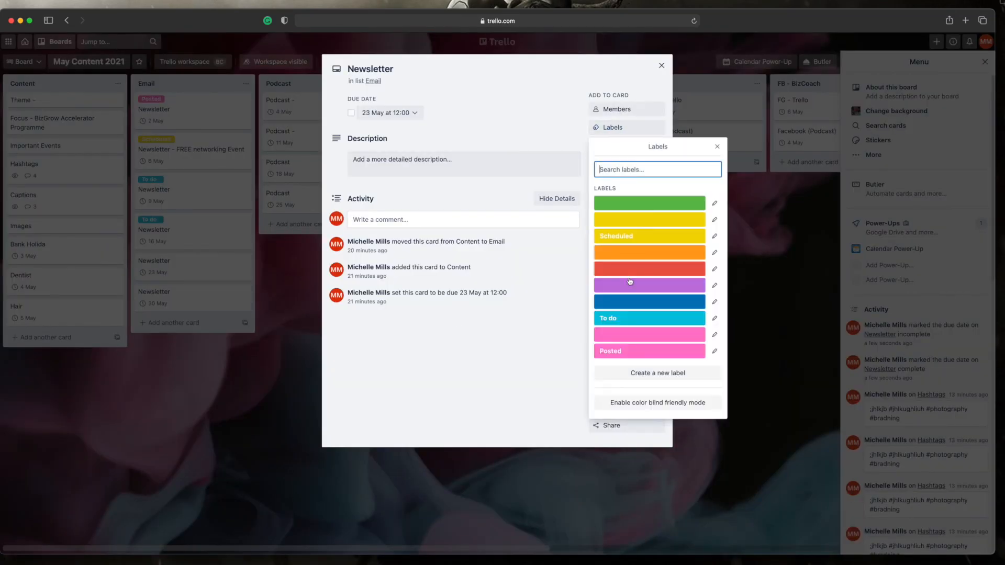
click(623, 319)
click(662, 65)
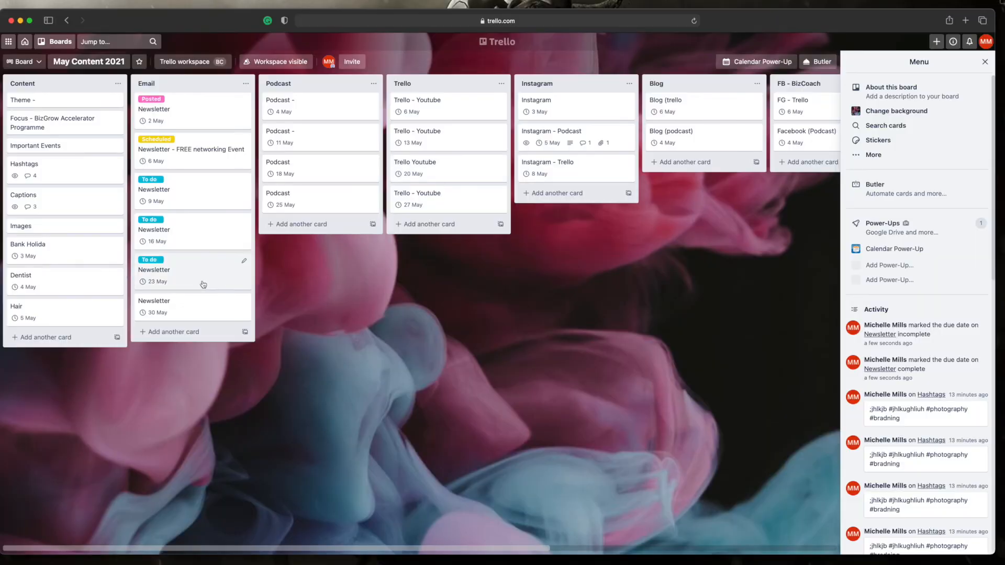
Step: Apply the "To do" label to the 30 May Newsletter card and close the card
click(175, 305)
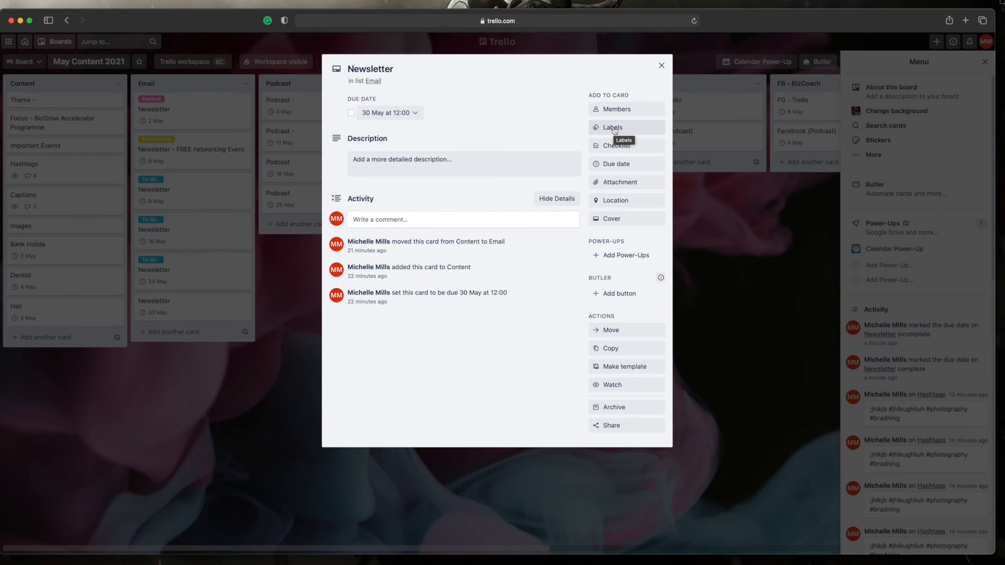
click(614, 129)
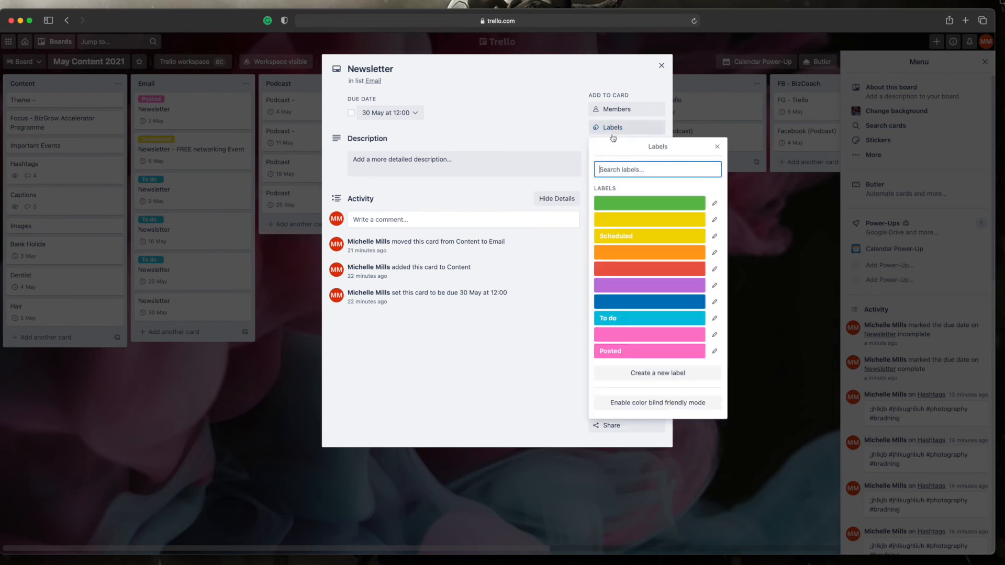
click(617, 319)
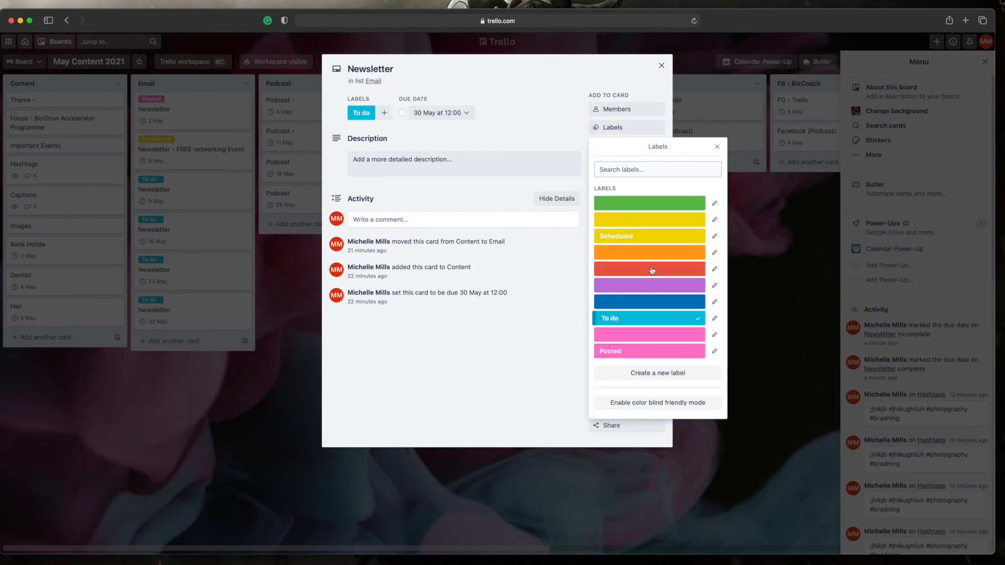
click(662, 67)
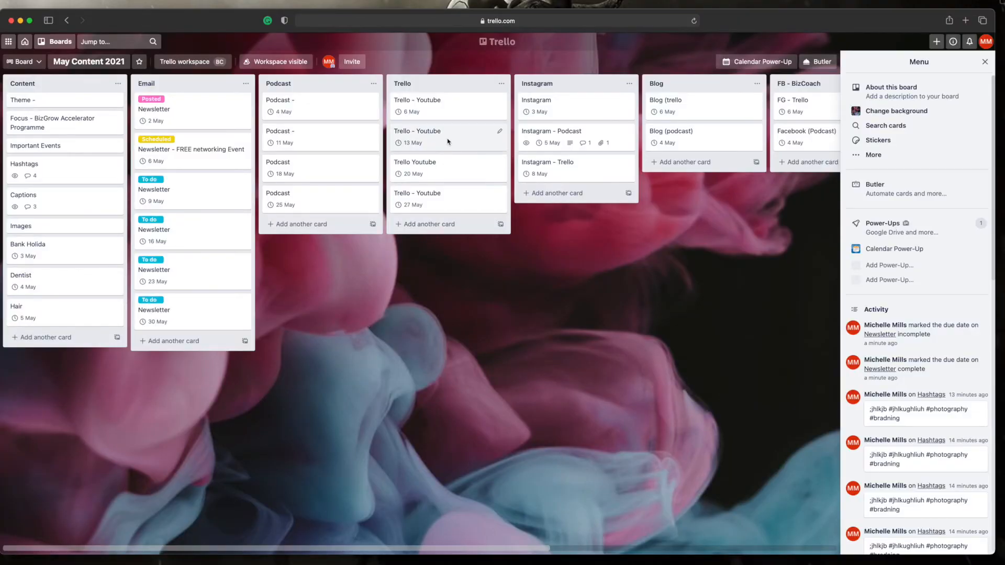
Step: Collapse the card labels across the board to plain colour bars without their names
click(448, 142)
click(681, 409)
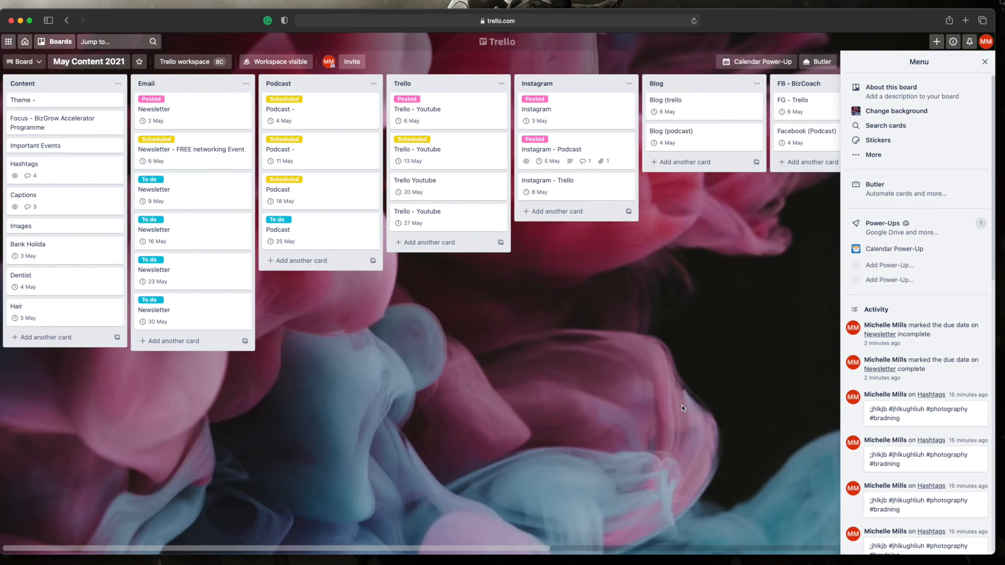
click(418, 140)
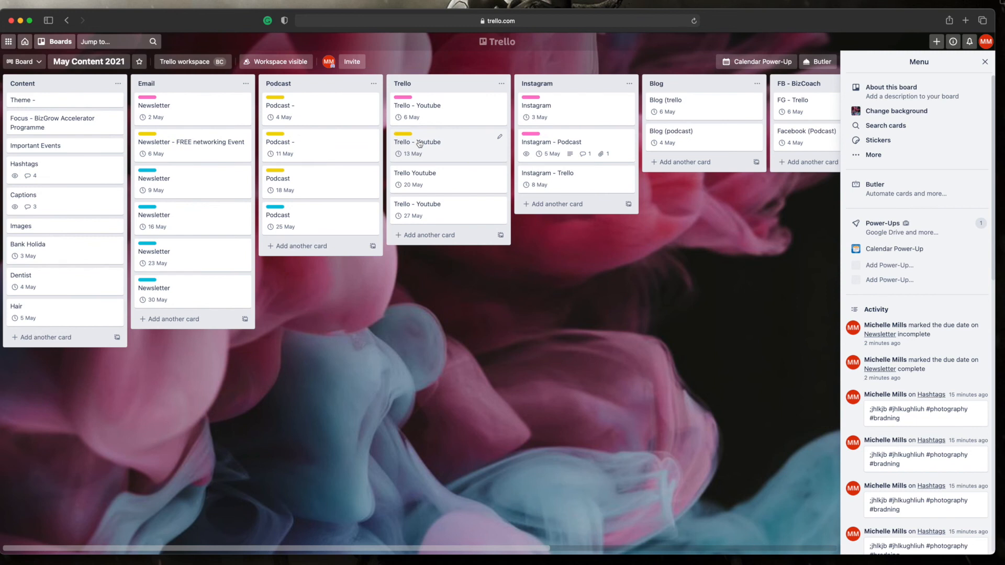
Step: Expand the card labels to show their names and review the labelled cards in the May 2021 calendar view
click(407, 134)
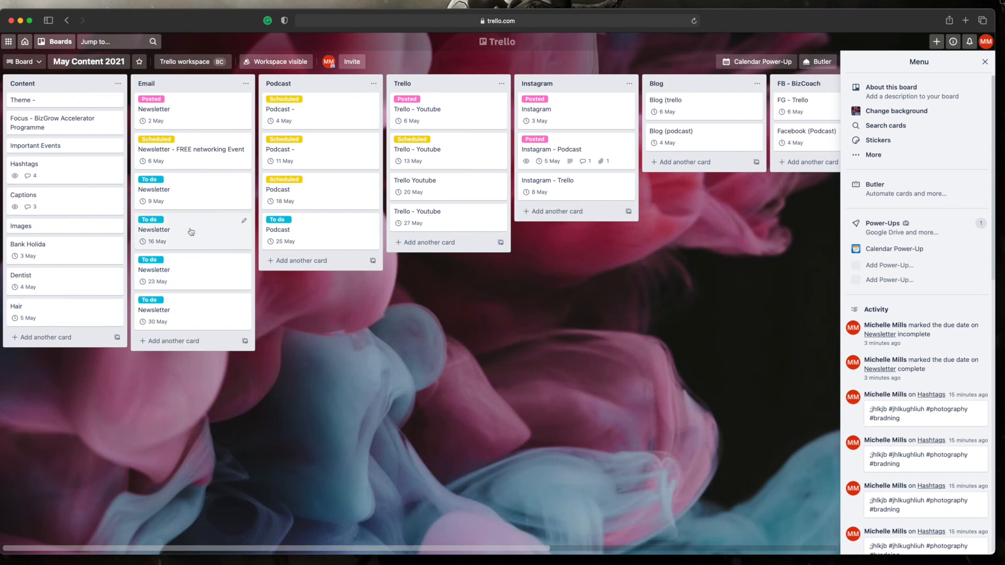
click(773, 65)
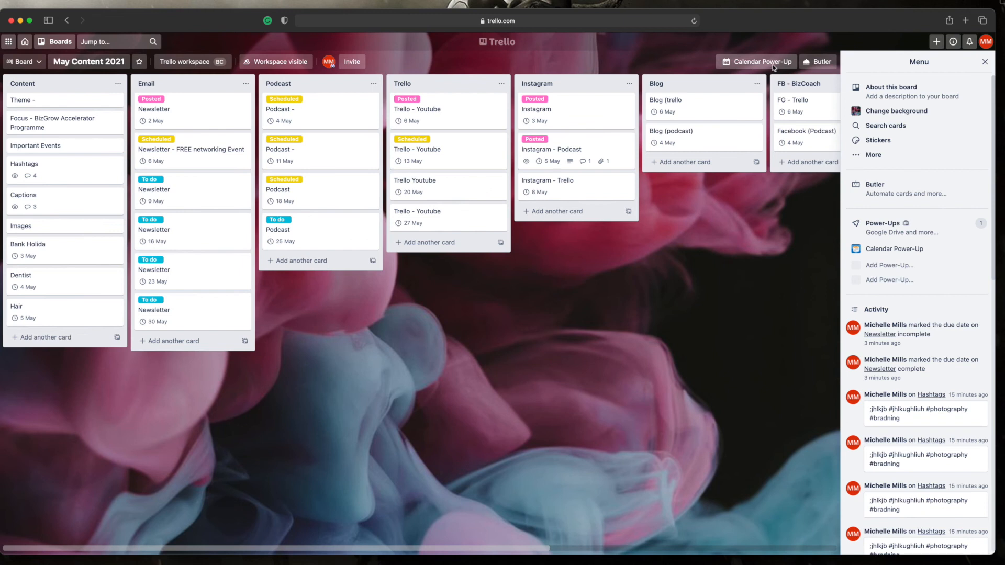
scroll(594, 266, down, 5)
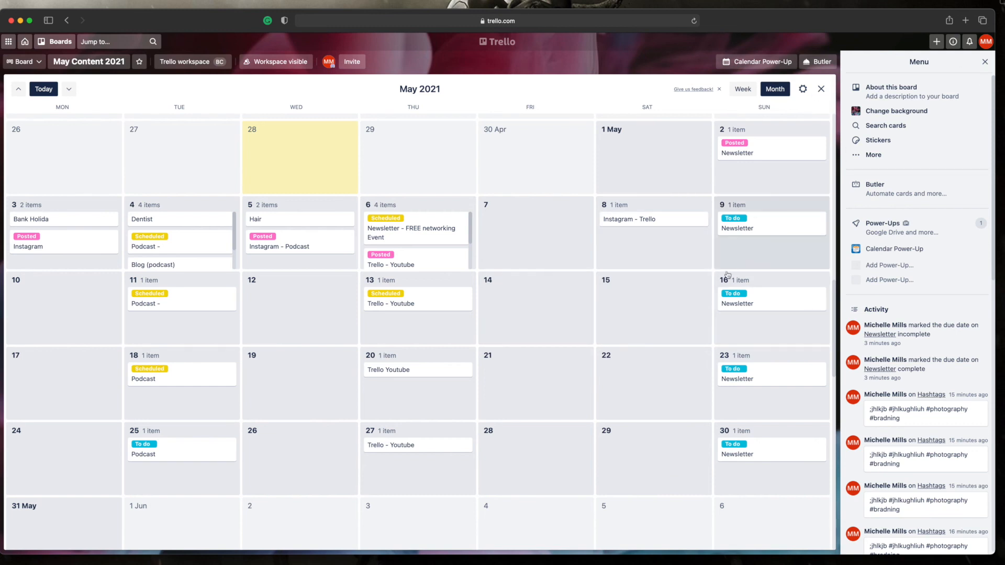
click(822, 89)
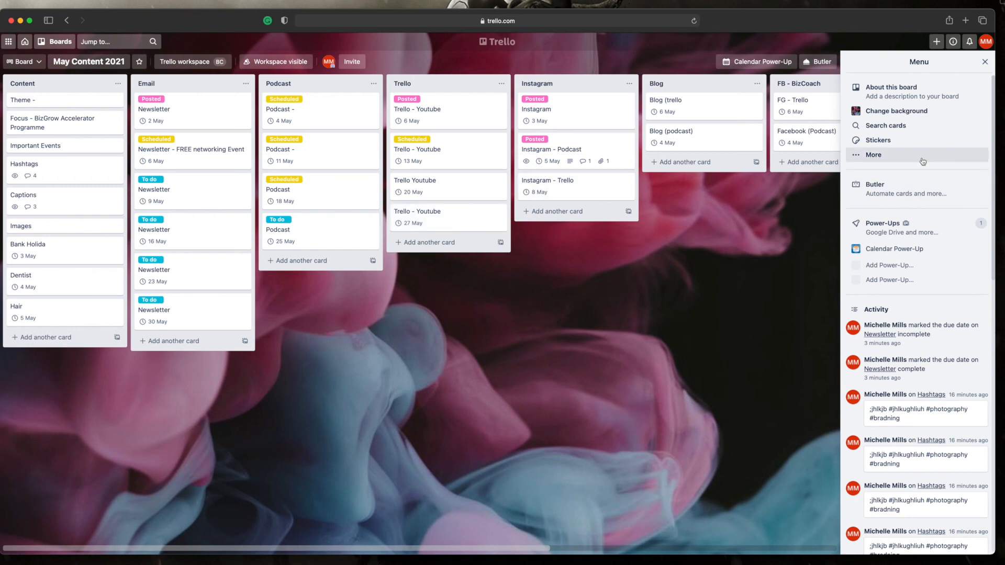
Step: Search the board's cards for "po", replace the term with "to", and filter the cards by the "To do" label
click(892, 126)
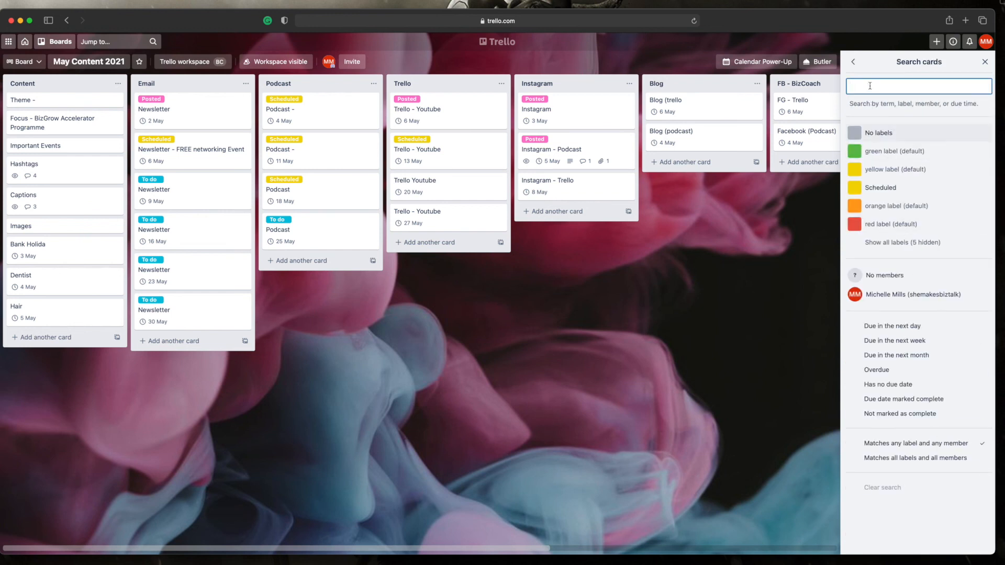
text(po)
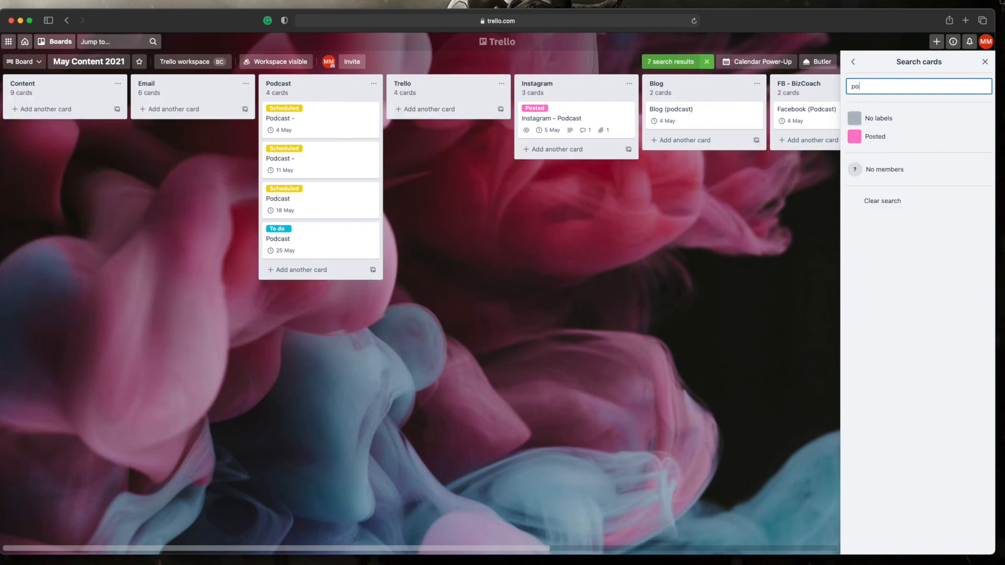
key(BackSpace)
key(BackSpace)
text(to)
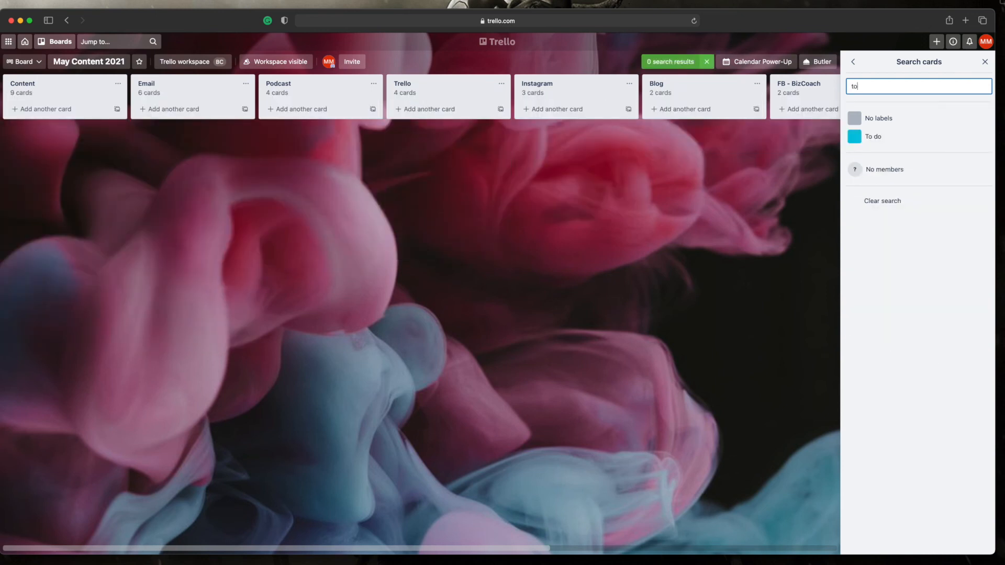
click(875, 136)
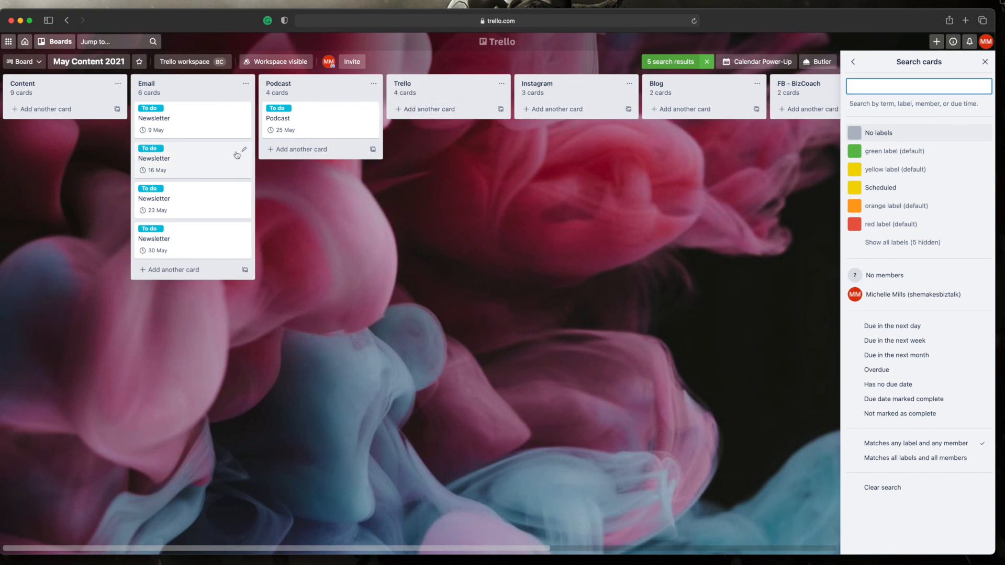
Step: Replace the "To do" label on the 9 May Newsletter card with "Scheduled" and clear the card search filter
click(192, 118)
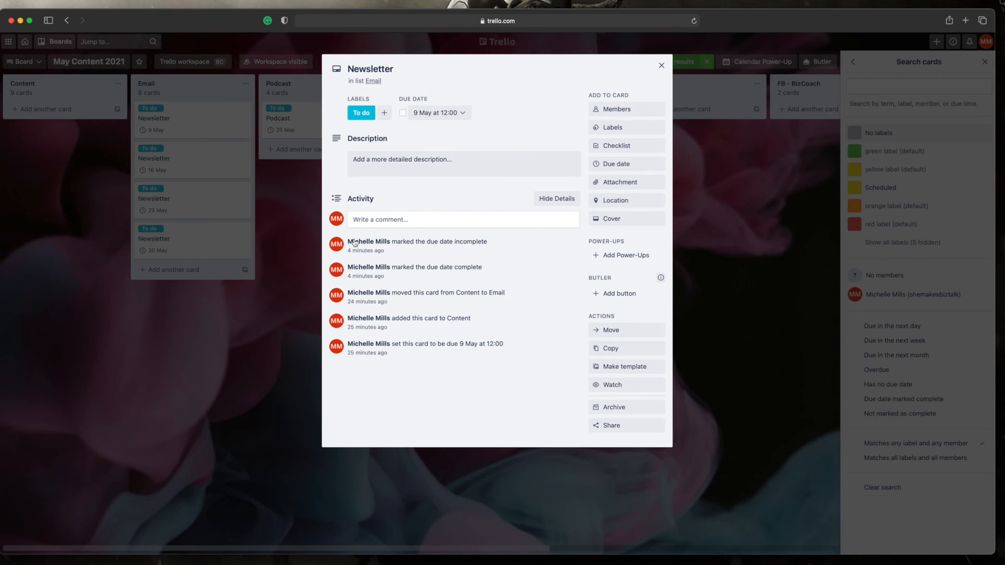
click(361, 112)
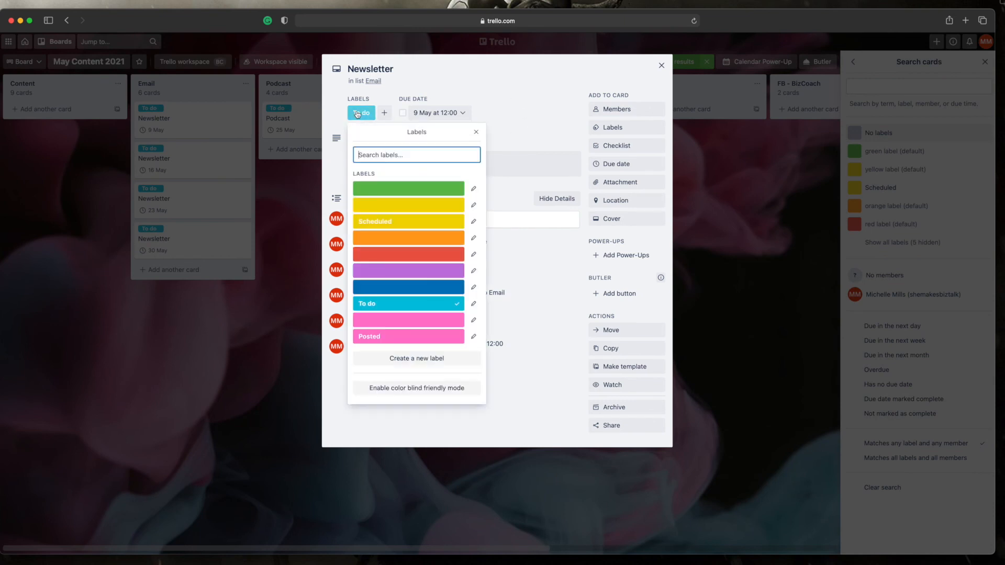
click(459, 310)
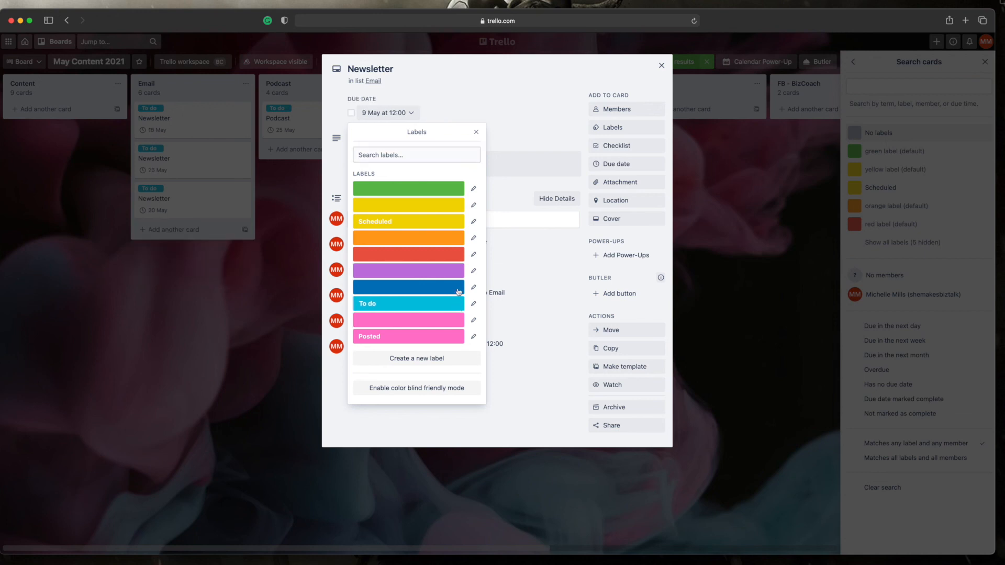
click(460, 223)
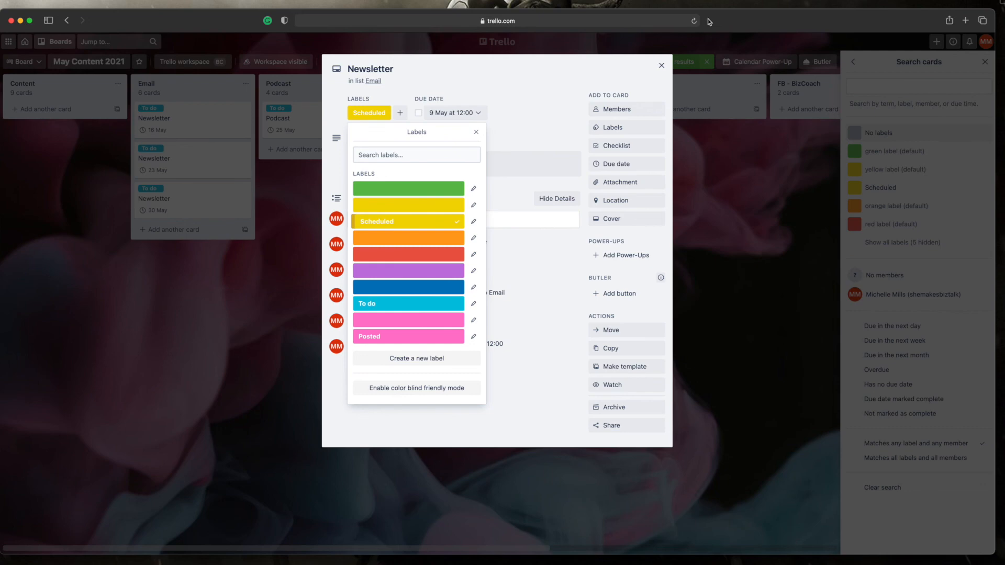
click(661, 67)
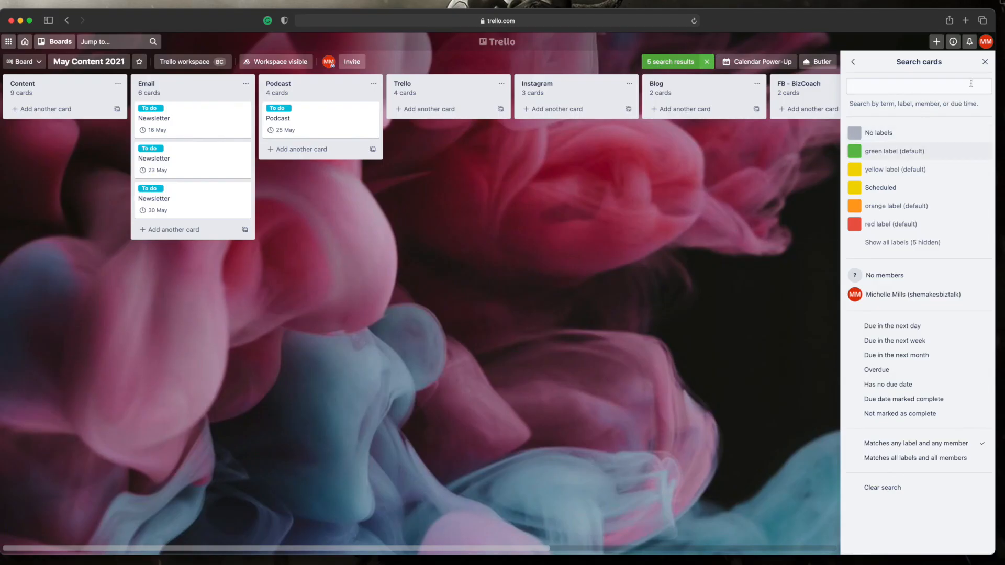
click(985, 62)
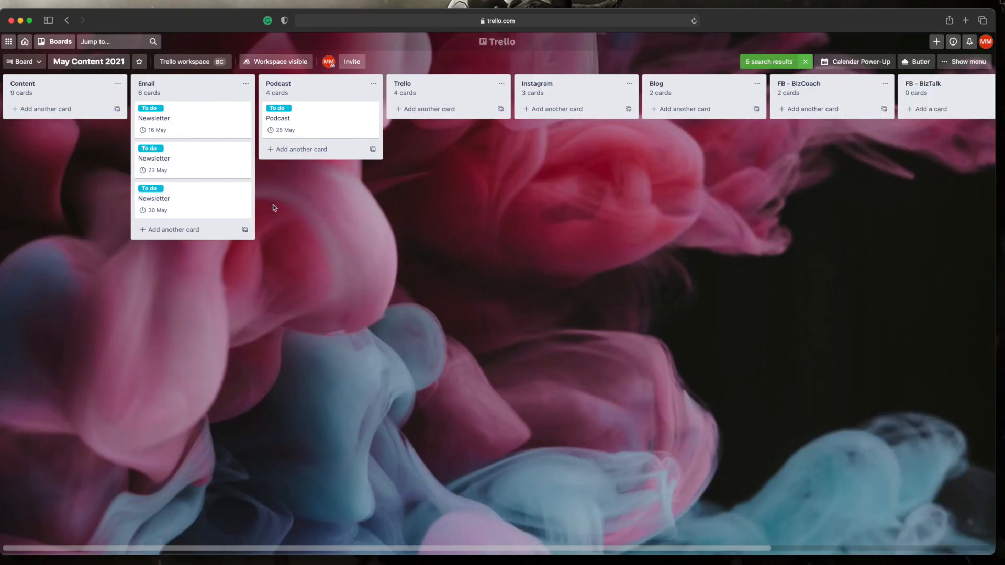
click(805, 61)
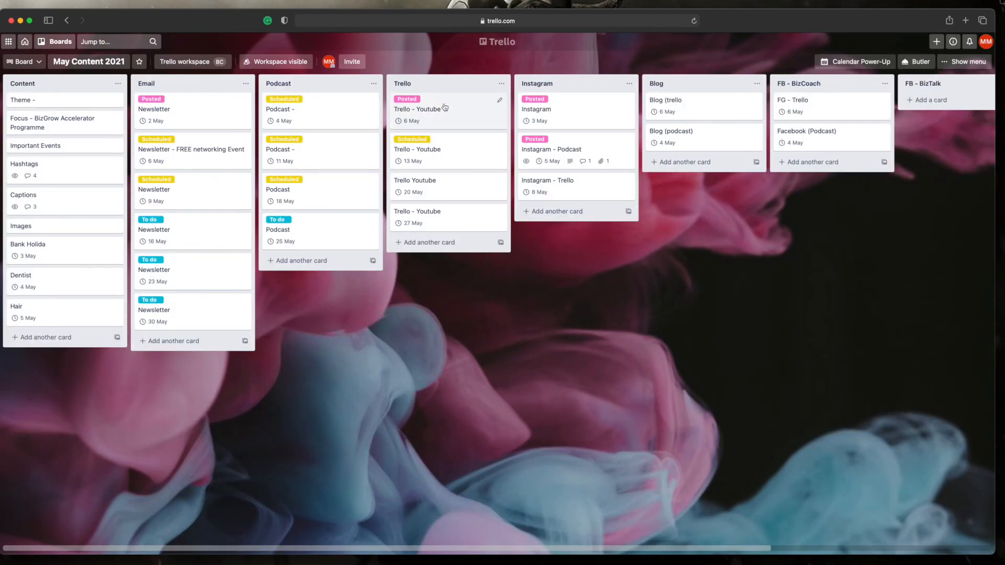
Step: Replace the "Scheduled" label on the 11 May Podcast card with "Posted" and close the card
click(309, 149)
click(371, 114)
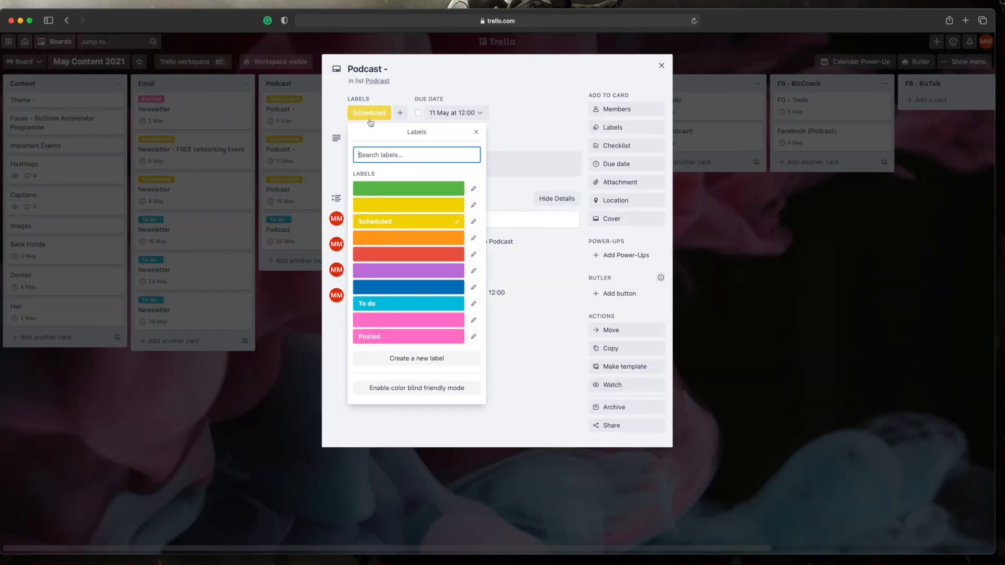
click(457, 222)
click(457, 337)
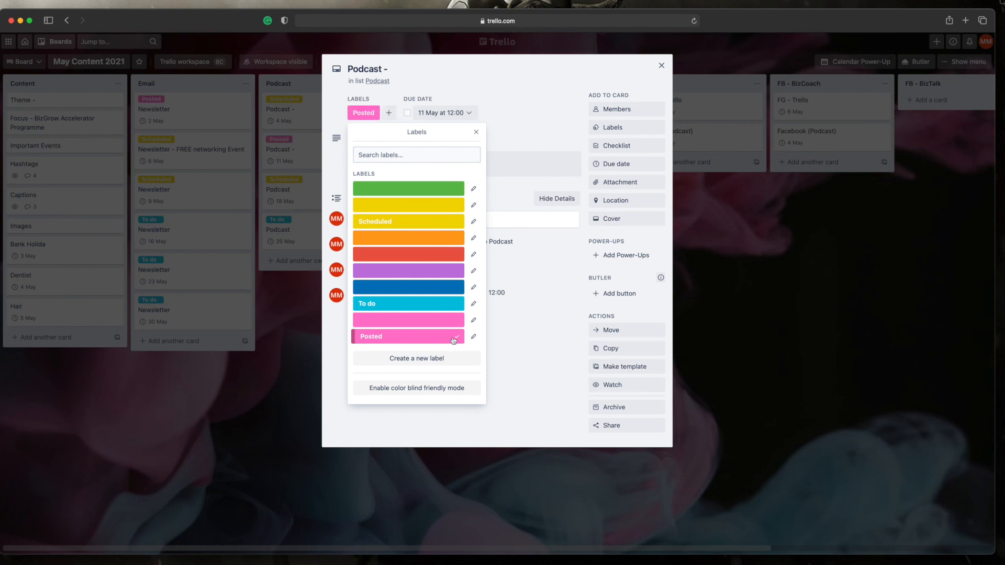
click(543, 404)
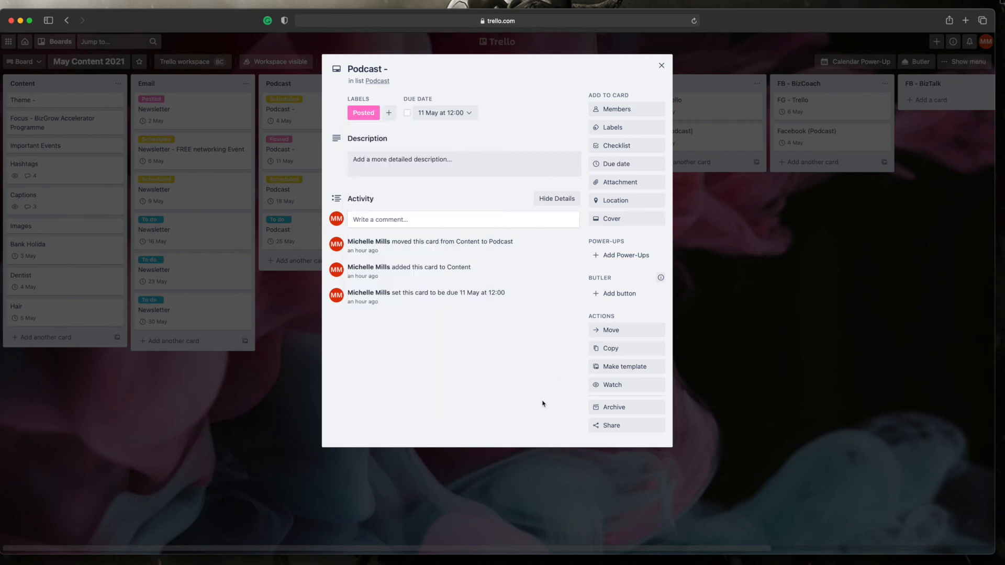
click(662, 66)
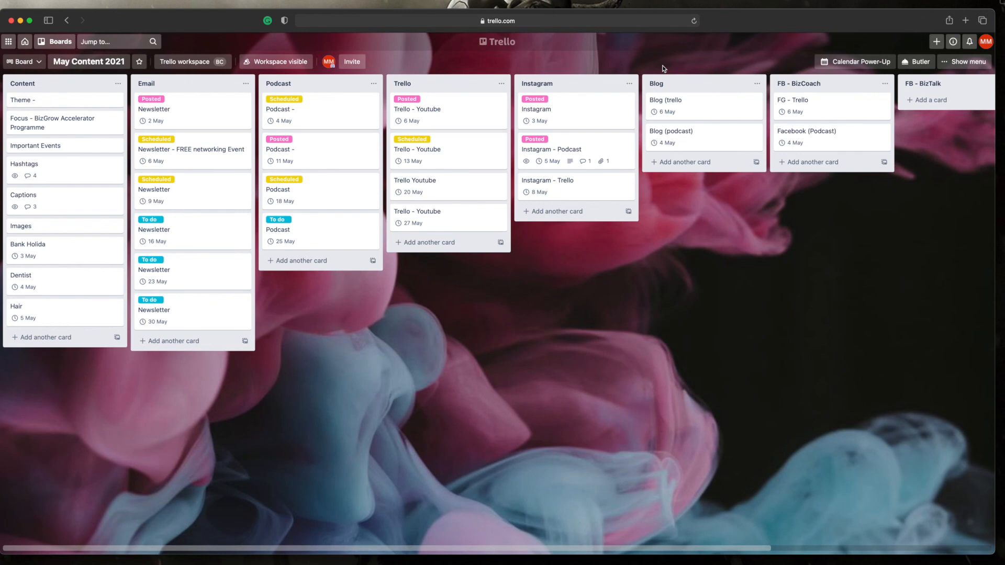